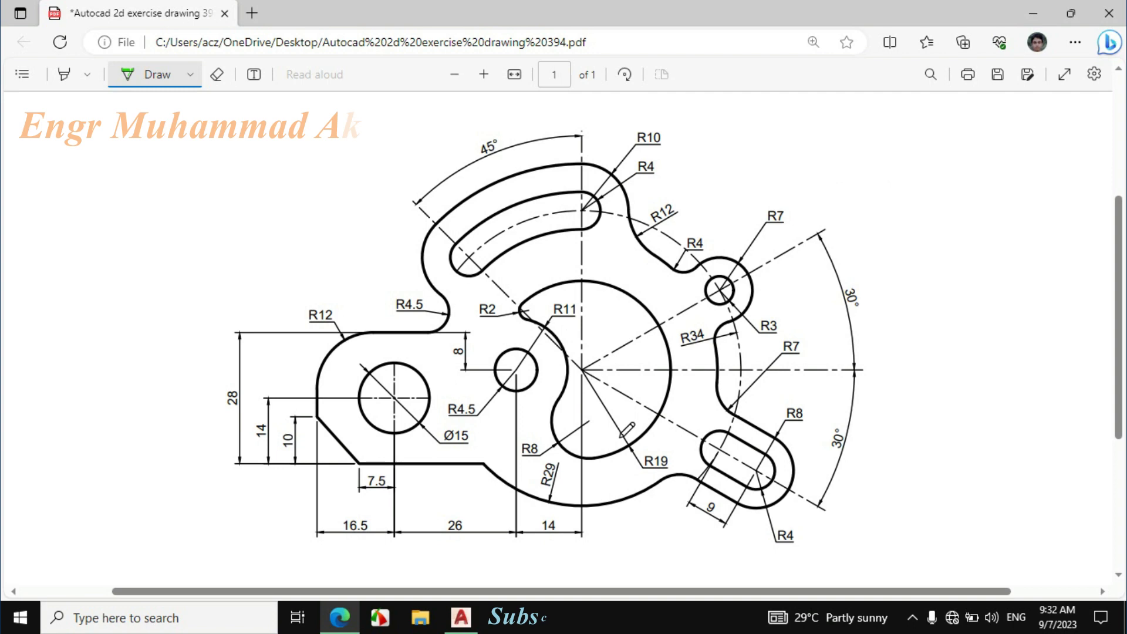
# Mark the R19 dimension on the PDF drawing, and draw a circle of radius 19 in AutoCAD
pyautogui.moveTo(621, 444)
pyautogui.mouseDown()
pyautogui.moveTo(630, 469)
pyautogui.moveTo(671, 471)
pyautogui.mouseUp()
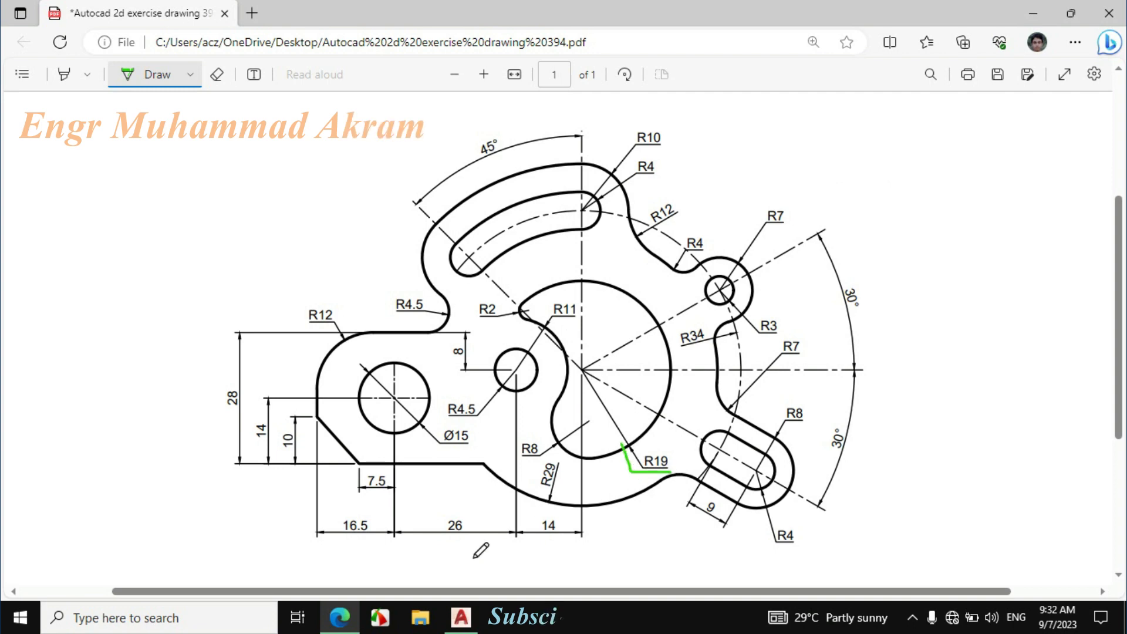
pyautogui.click(462, 617)
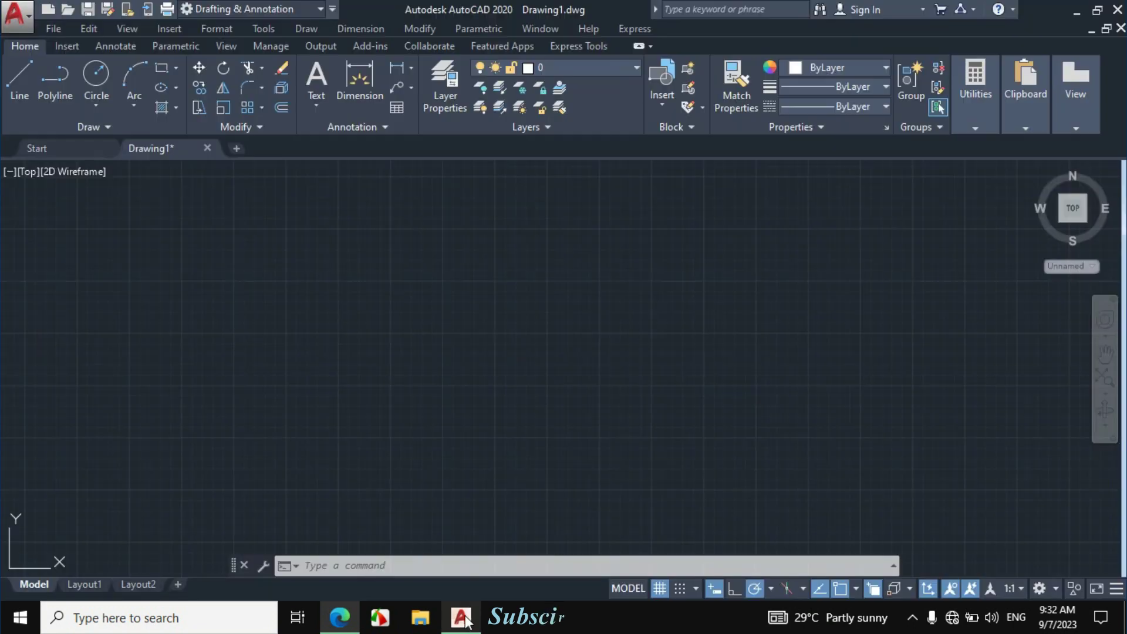
pyautogui.click(93, 106)
pyautogui.click(119, 138)
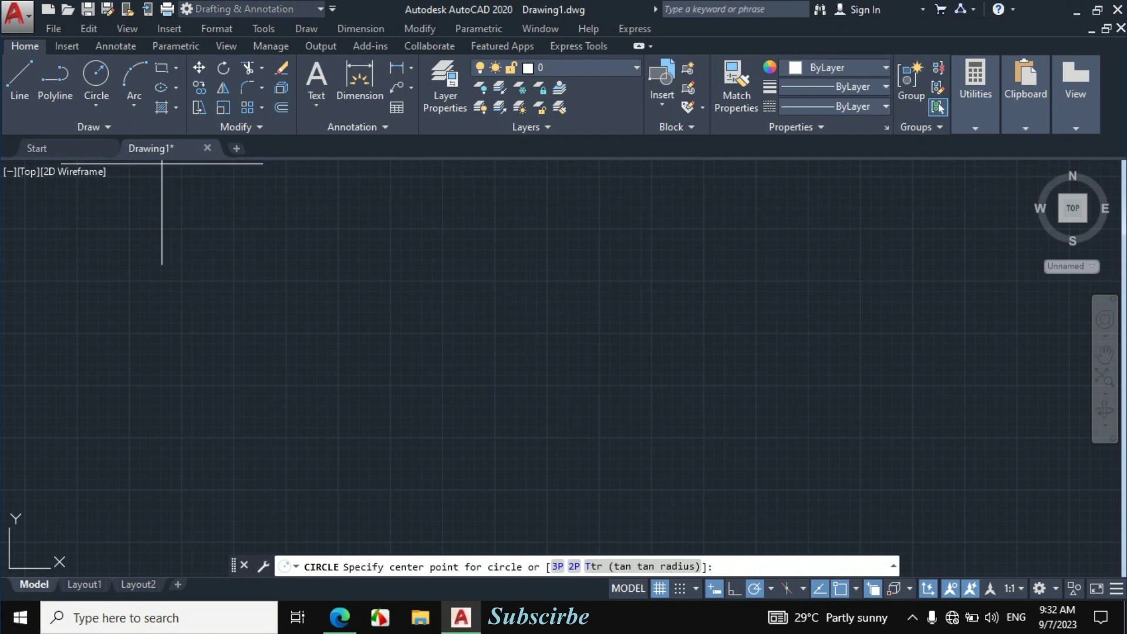
pyautogui.click(623, 288)
pyautogui.write('19')
pyautogui.press('Return')
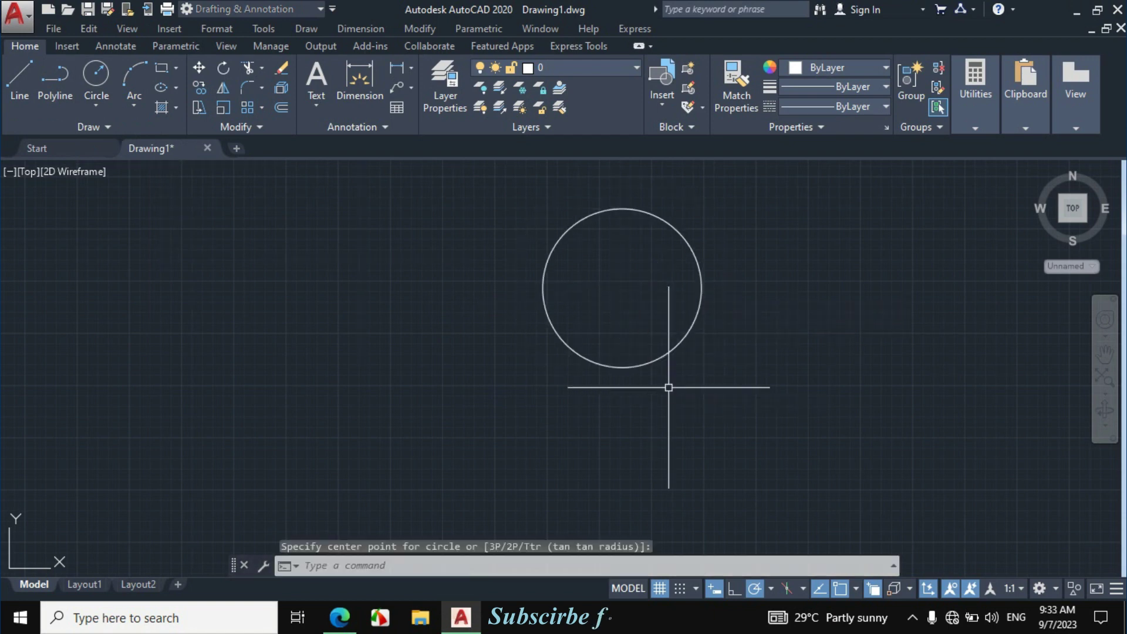
# Switch to the PDF drawing and mark the small hole's 14 centre offset and its R4.5 and R11 radii
pyautogui.click(339, 617)
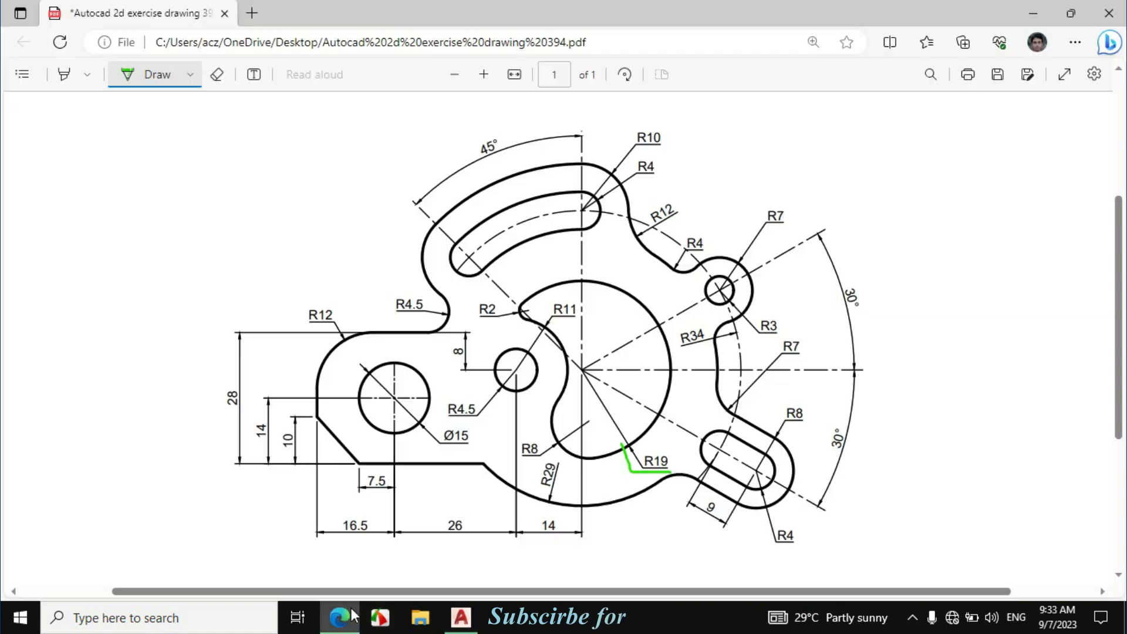
pyautogui.moveTo(549, 353); pyautogui.dragTo(575, 336)
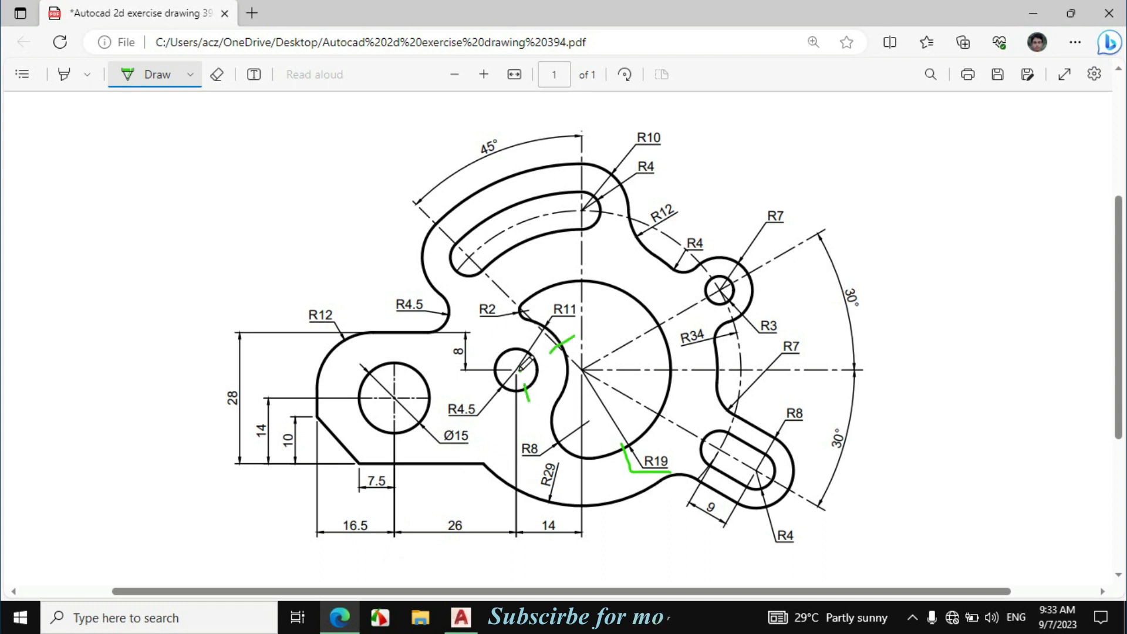
pyautogui.moveTo(584, 371); pyautogui.dragTo(519, 373)
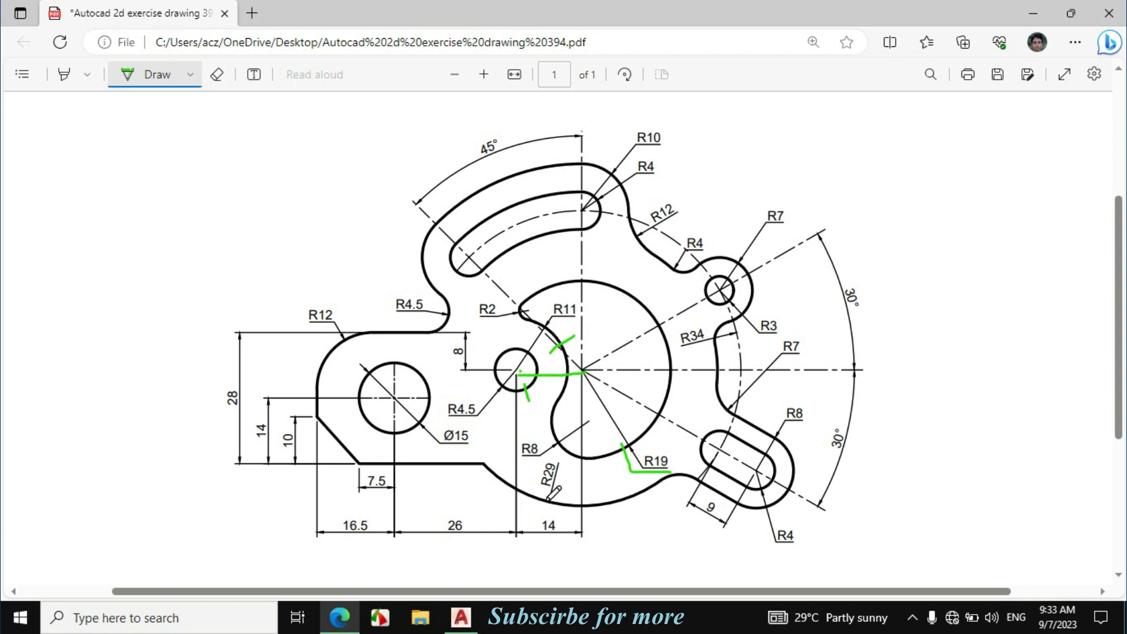
pyautogui.moveTo(529, 540); pyautogui.dragTo(564, 534)
pyautogui.moveTo(450, 420); pyautogui.dragTo(472, 419)
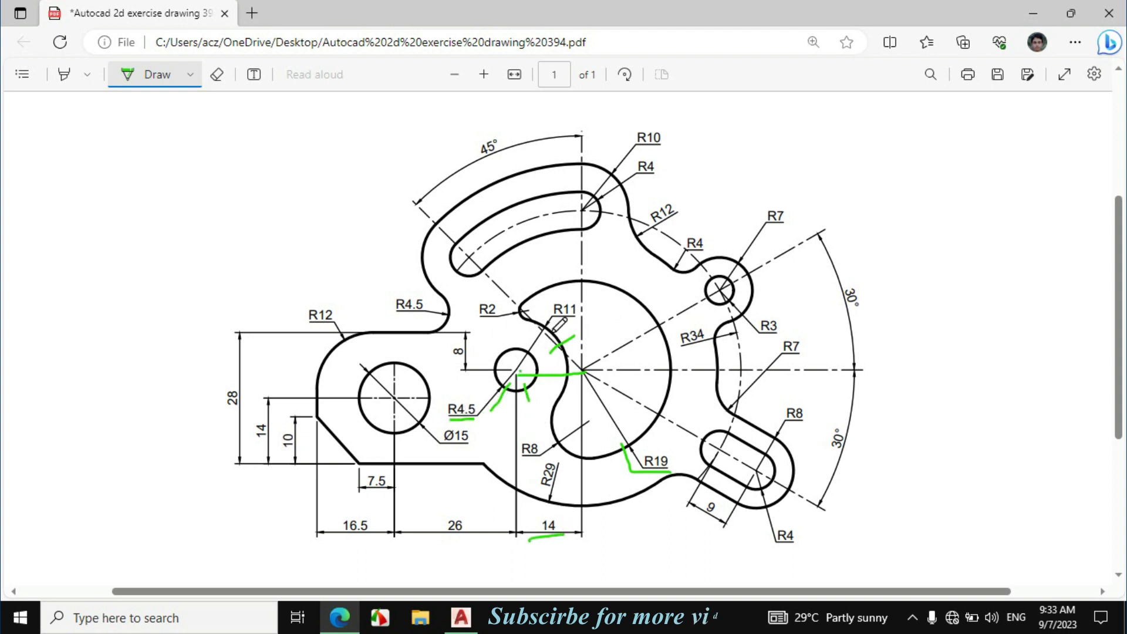
pyautogui.moveTo(545, 341); pyautogui.dragTo(575, 320)
# Switch to AutoCAD and draw a horizontal line 14 long leftward from the centre of the circle
pyautogui.click(462, 617)
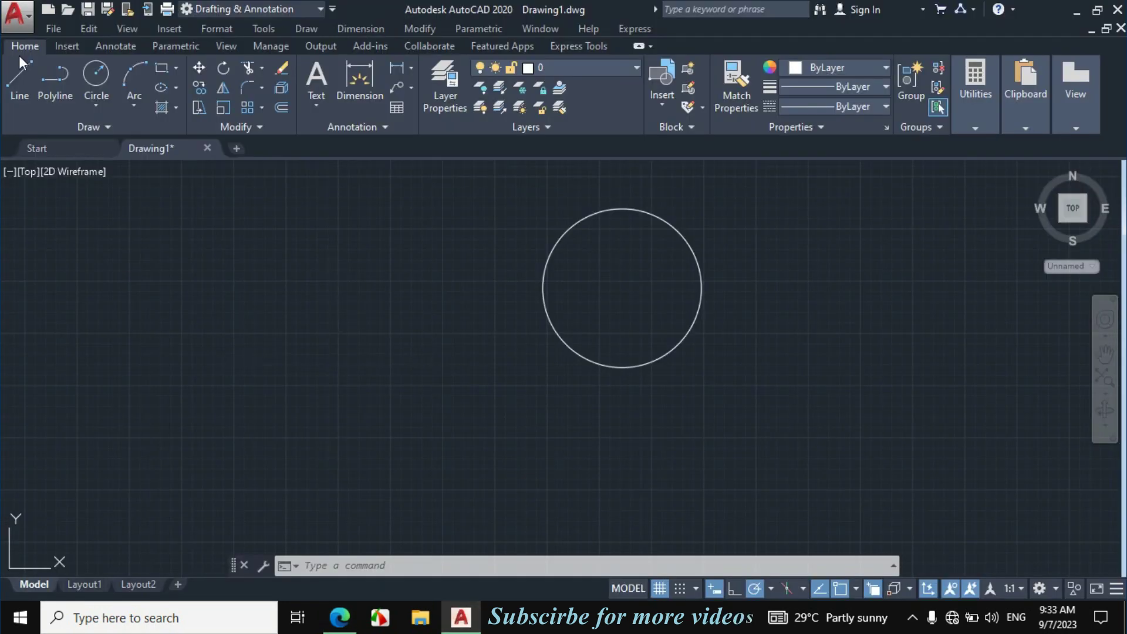
pyautogui.click(23, 75)
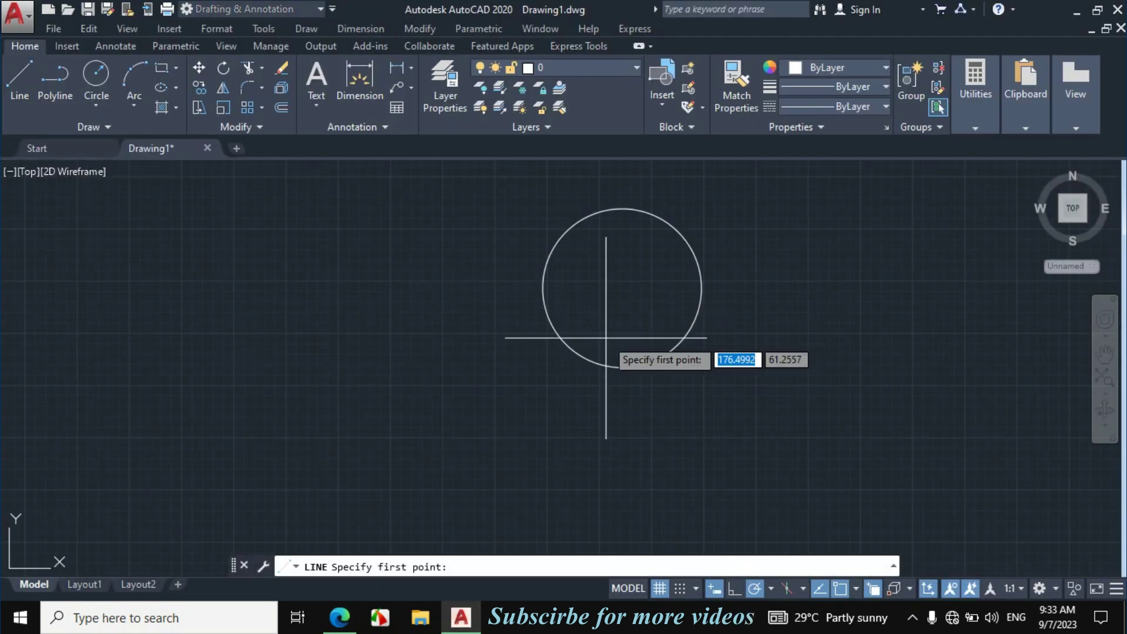
pyautogui.click(617, 295)
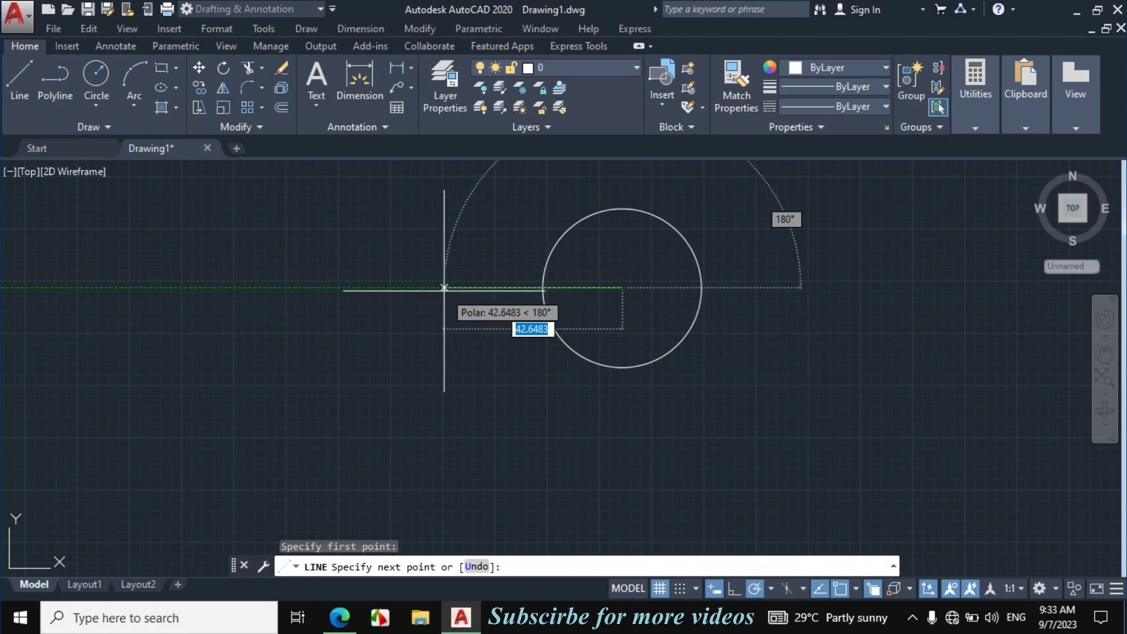
pyautogui.write('14')
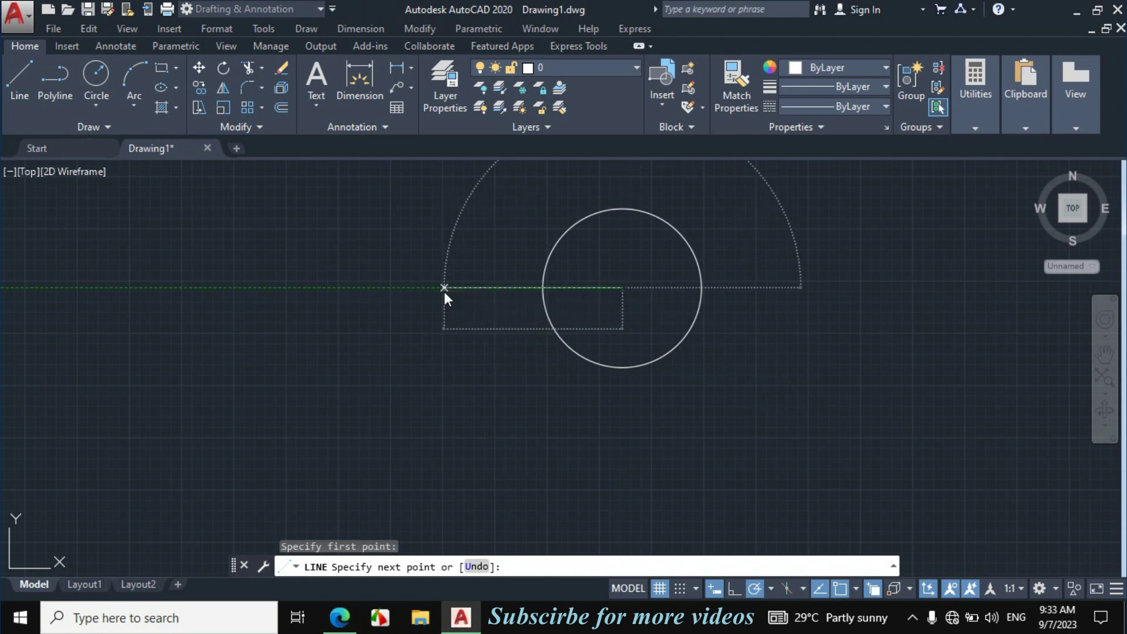
pyautogui.press('Return')
pyautogui.press('Escape')
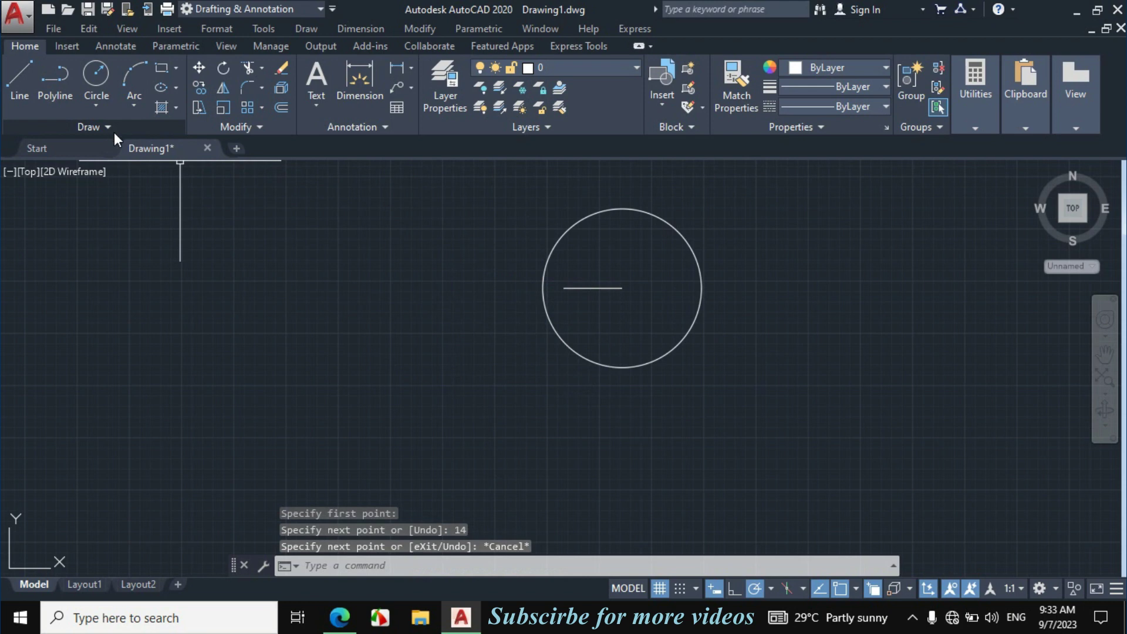
# Draw two concentric circles of radius 4.5 and 11 centred on the left end of the 14-long line
pyautogui.click(97, 104)
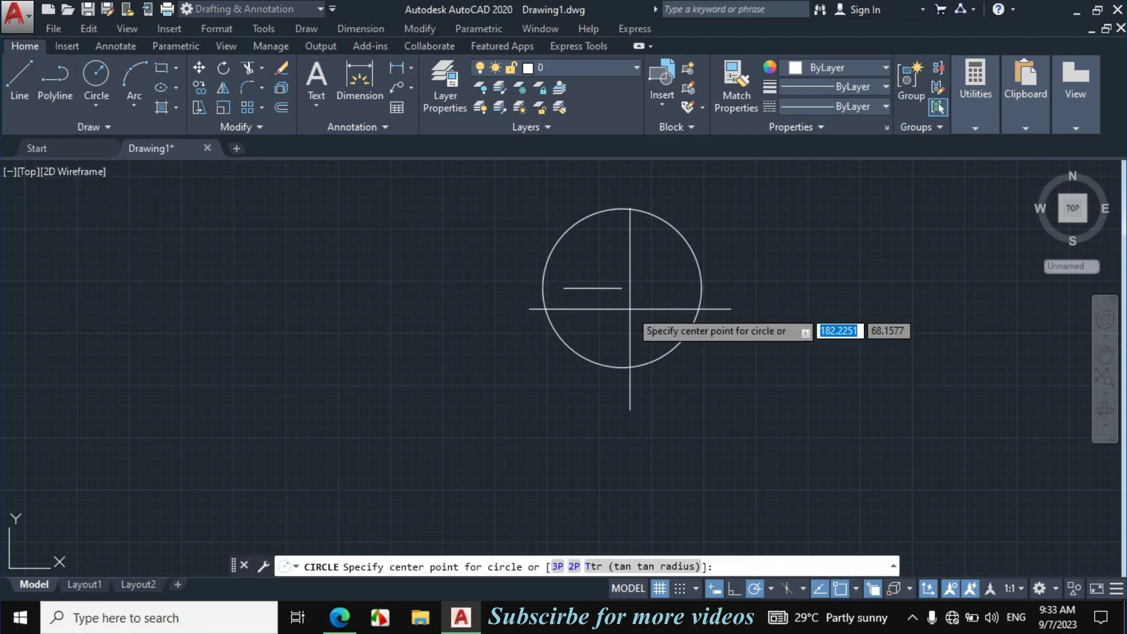
pyautogui.click(563, 288)
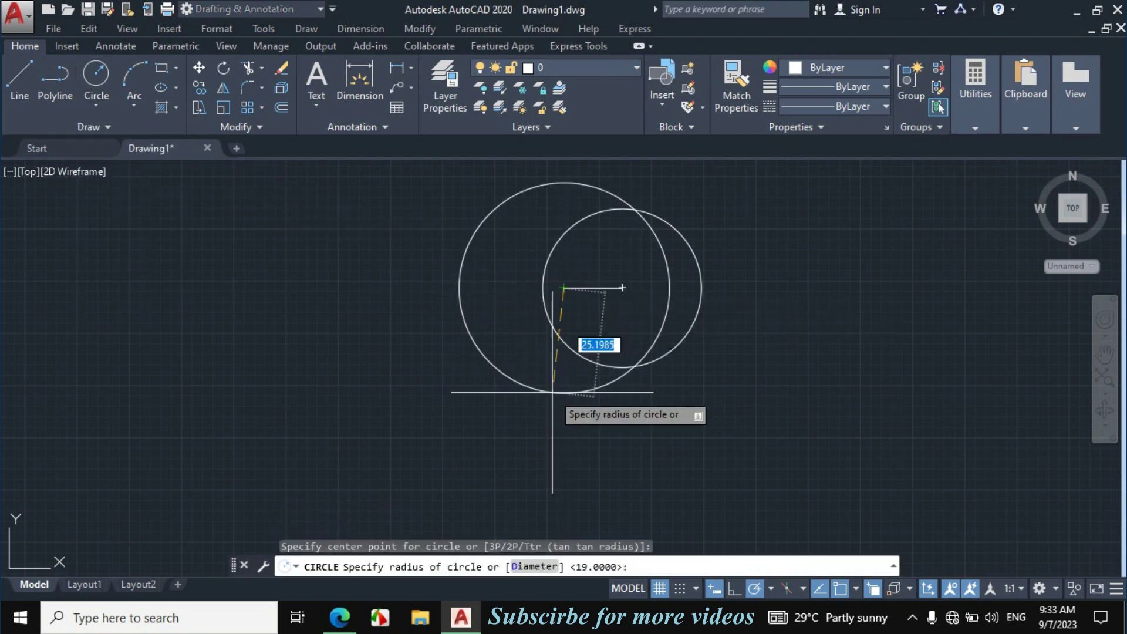
pyautogui.write('4.5')
pyautogui.press('Return')
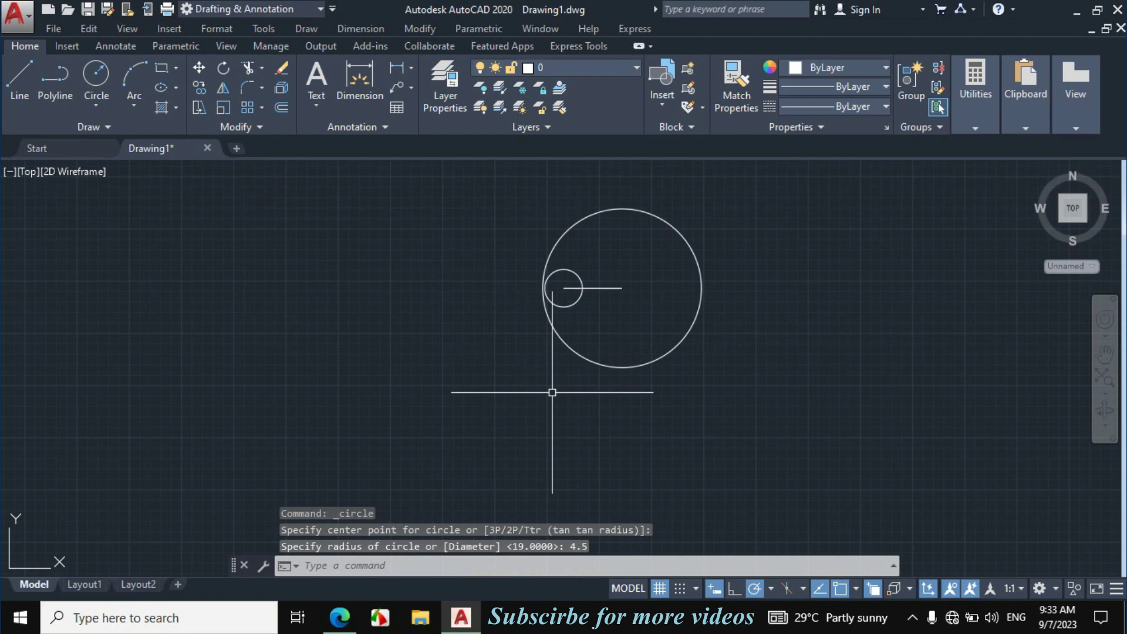
pyautogui.press('Return')
pyautogui.scroll(2, 555, 351)
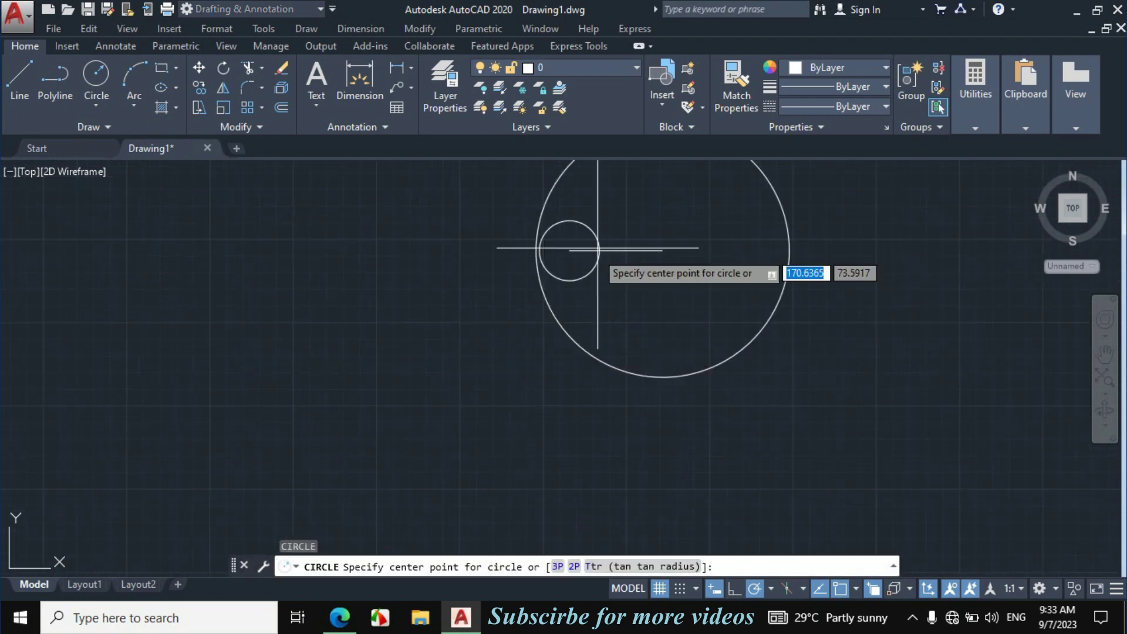
pyautogui.click(568, 250)
pyautogui.write('11')
pyautogui.press('Return')
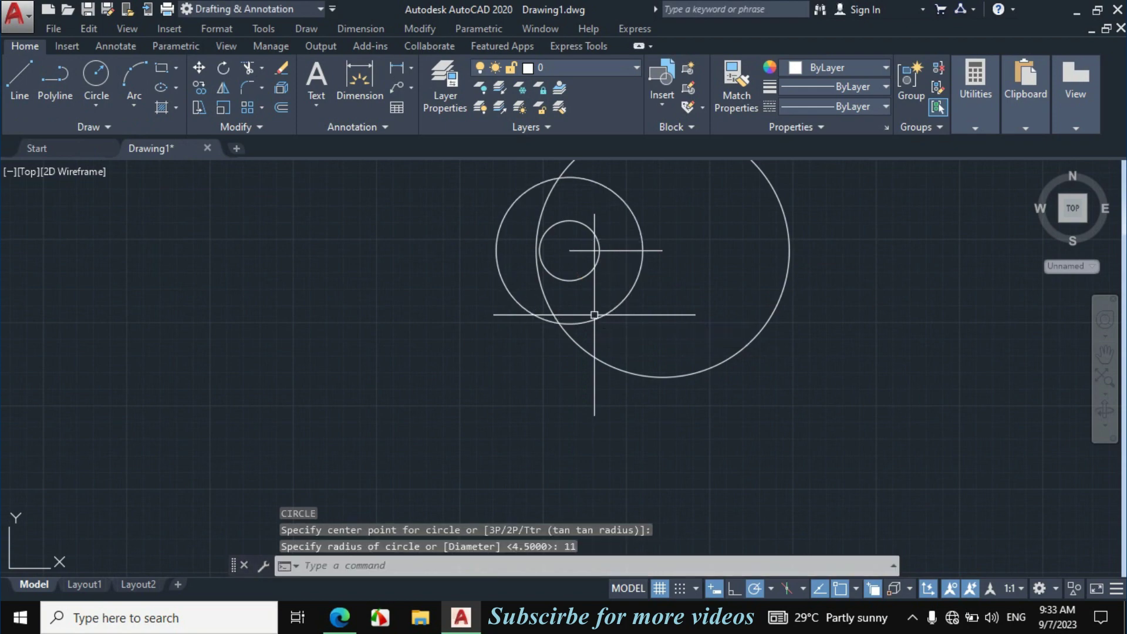
# Switch to the PDF drawing and mark the R2 and R8 arcs of the inner cutout with their dimensions
pyautogui.click(339, 617)
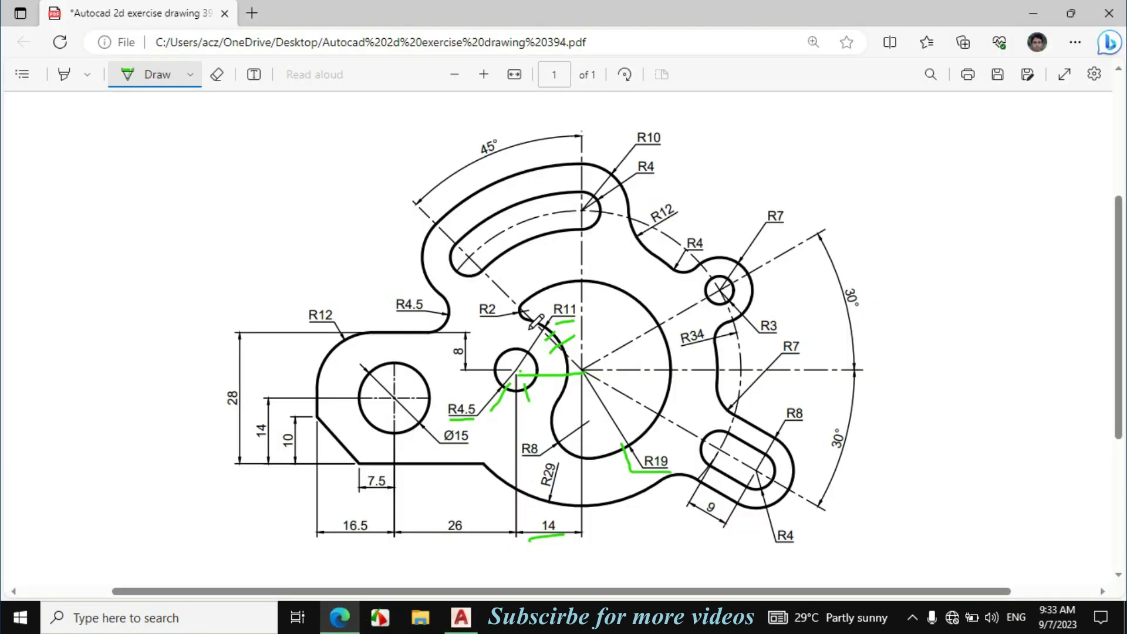
pyautogui.moveTo(523, 324); pyautogui.dragTo(519, 310)
pyautogui.moveTo(552, 427); pyautogui.dragTo(565, 450)
pyautogui.moveTo(477, 319); pyautogui.dragTo(518, 313)
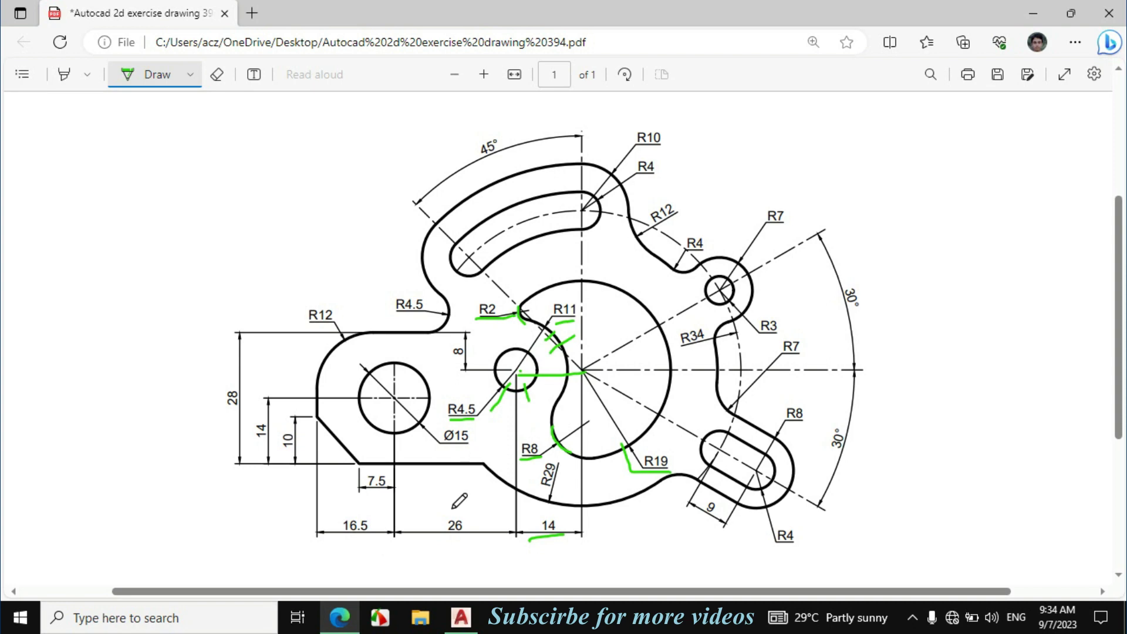
# Switch to AutoCAD and fillet the upper crossing of the radius 19 and radius 11 circles with radius 2
pyautogui.click(461, 617)
pyautogui.scroll(4, 503, 299)
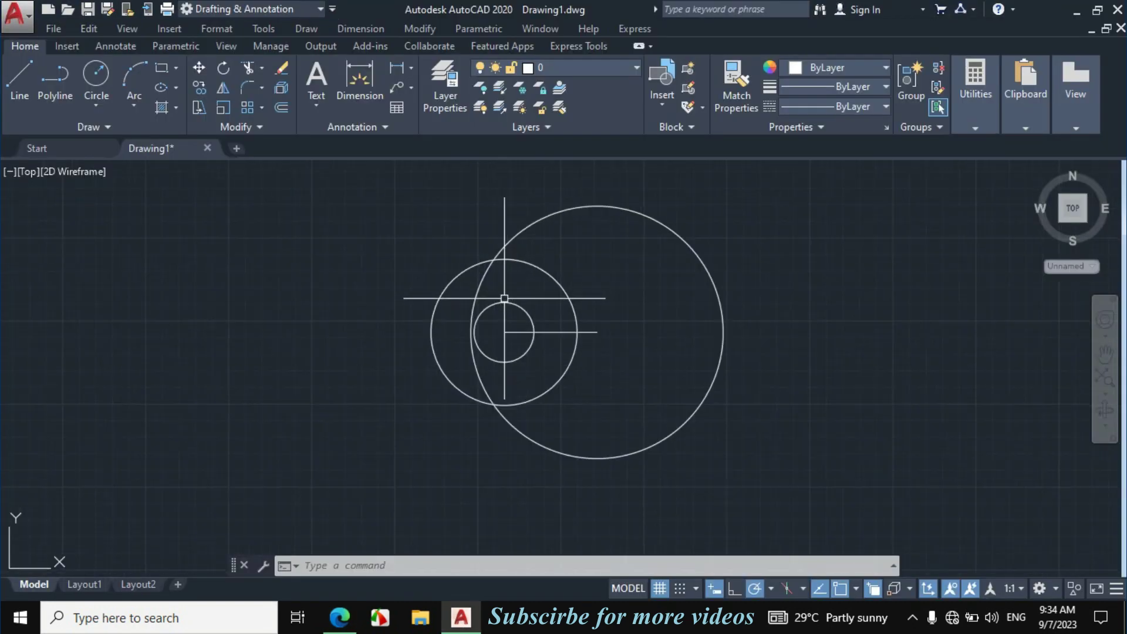
pyautogui.write('f')
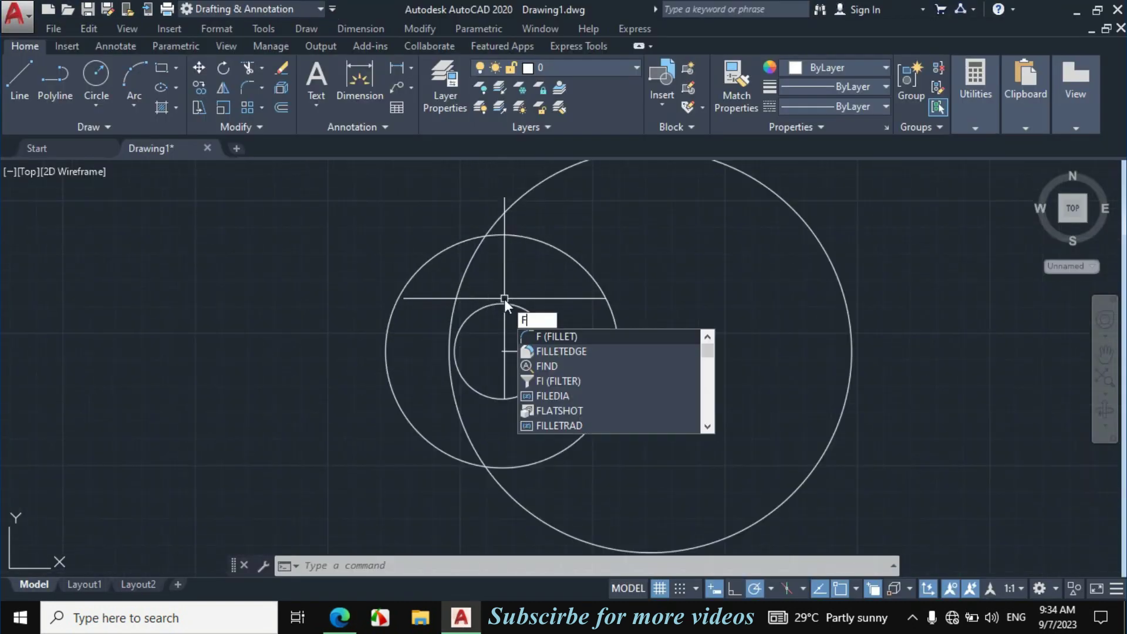
pyautogui.press('Return')
pyautogui.write('r')
pyautogui.press('Return')
pyautogui.write('2')
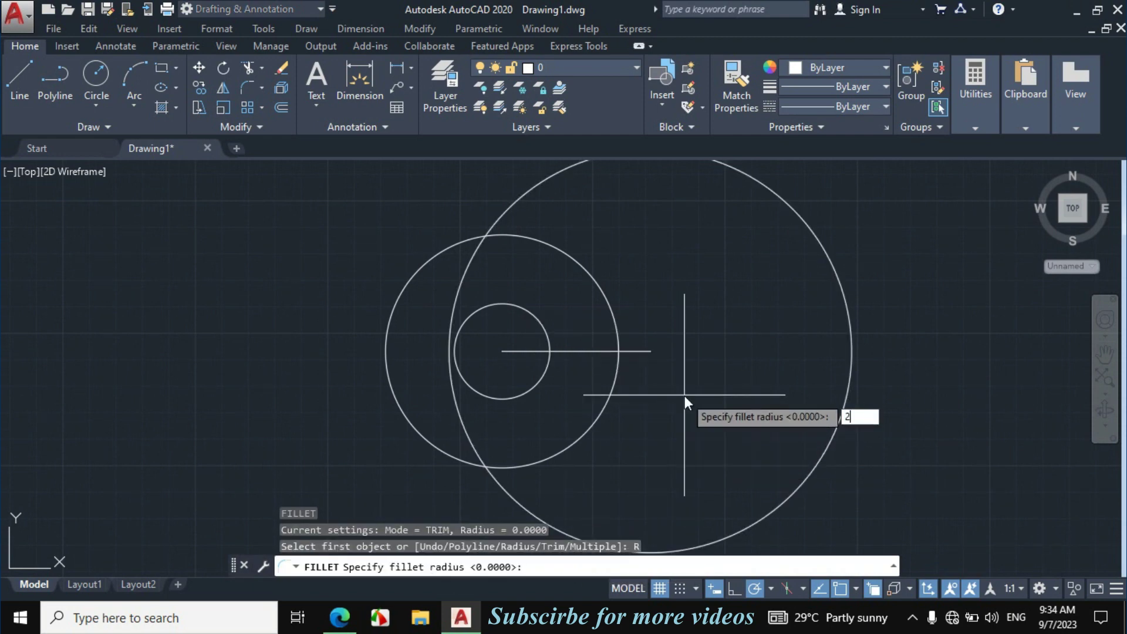
pyautogui.press('Return')
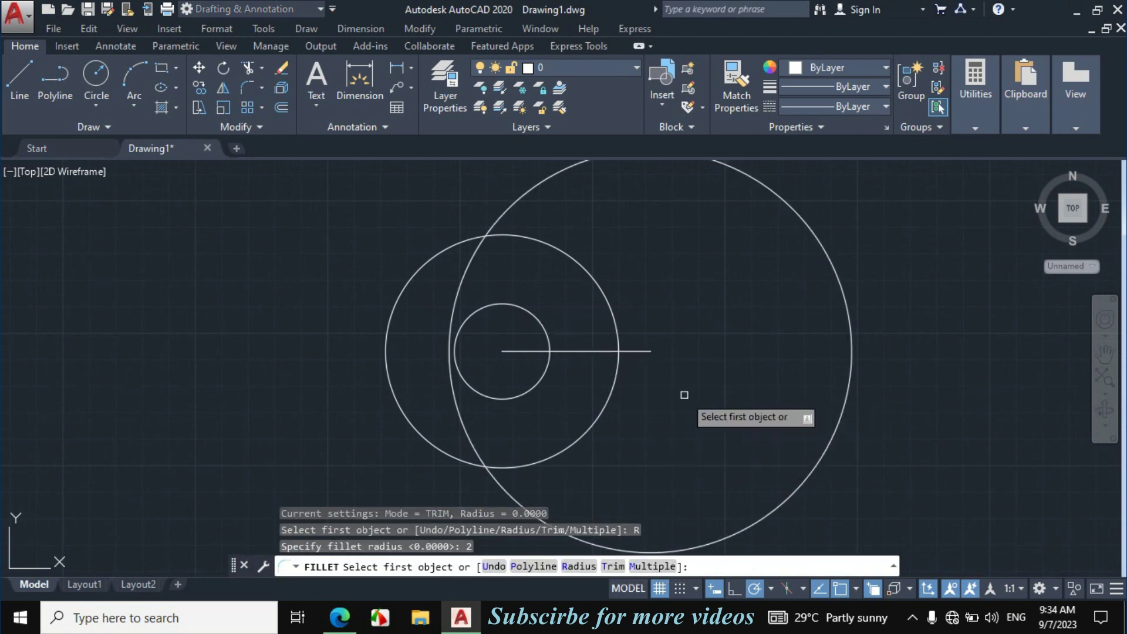
pyautogui.click(516, 193)
pyautogui.click(527, 237)
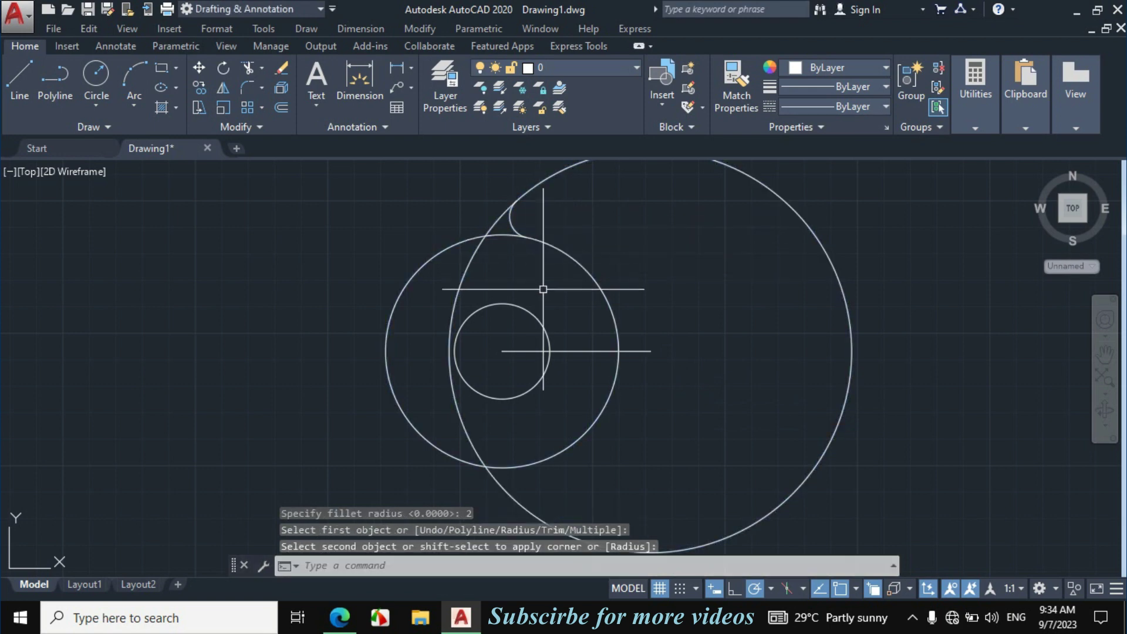
# Fillet the lower crossing of the radius 11 and radius 19 circles with radius 8
pyautogui.write('f')
pyautogui.press('Return')
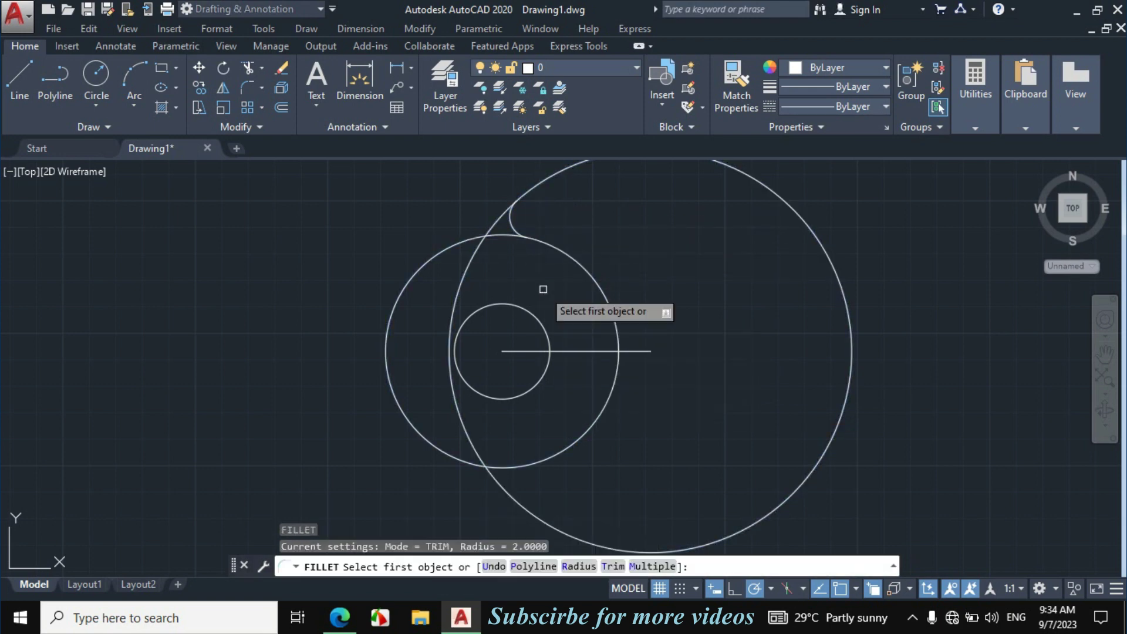
pyautogui.click(579, 566)
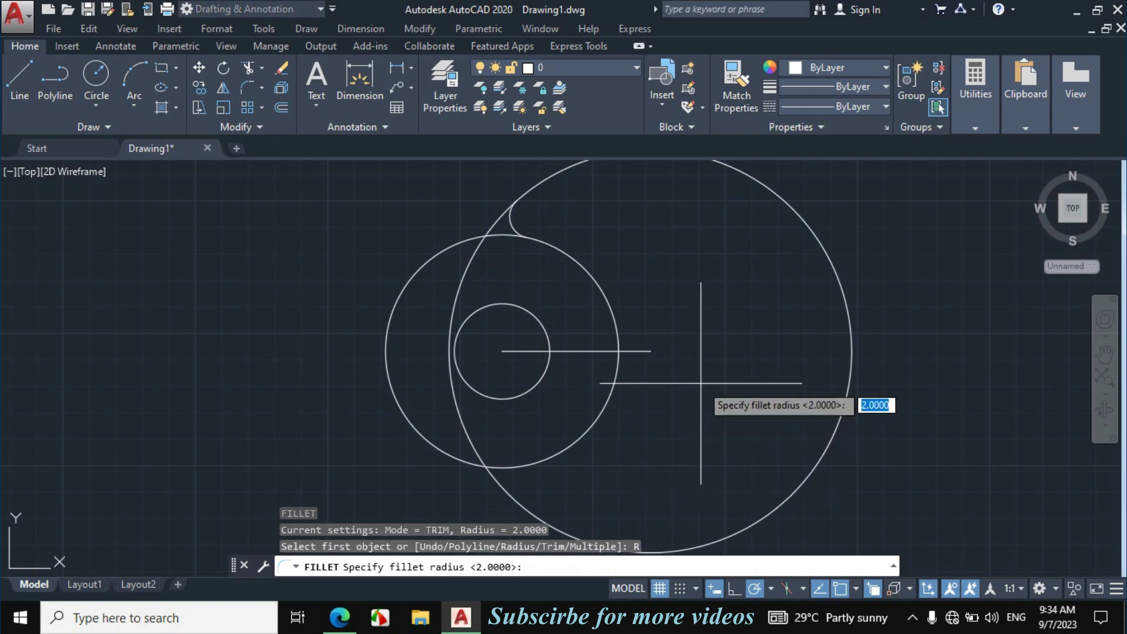
pyautogui.write('8')
pyautogui.press('Return')
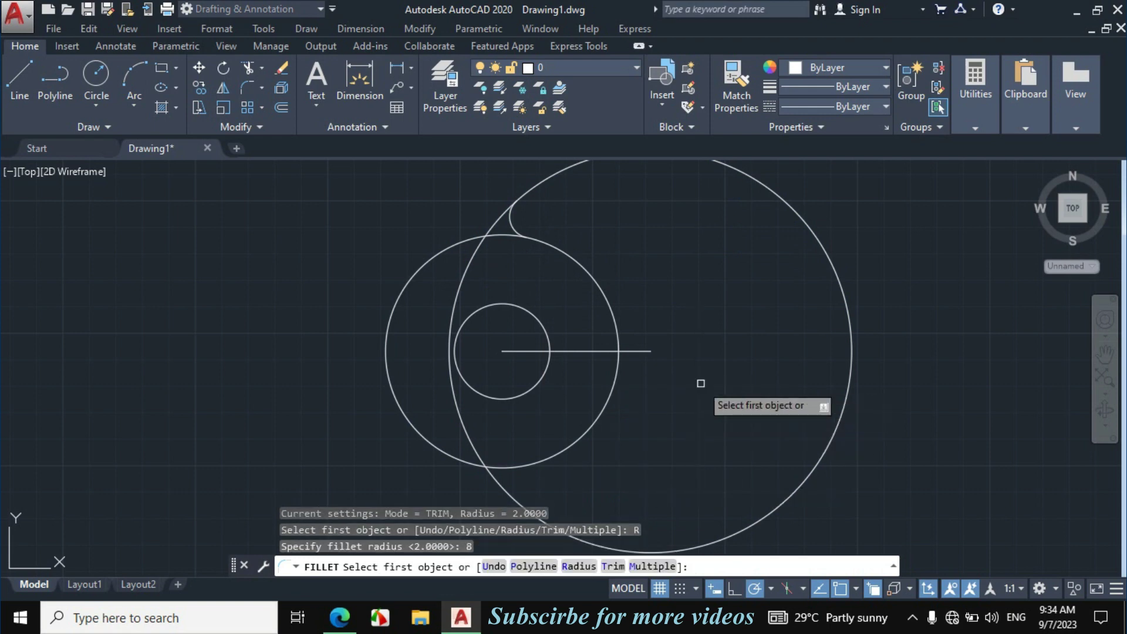
pyautogui.click(578, 435)
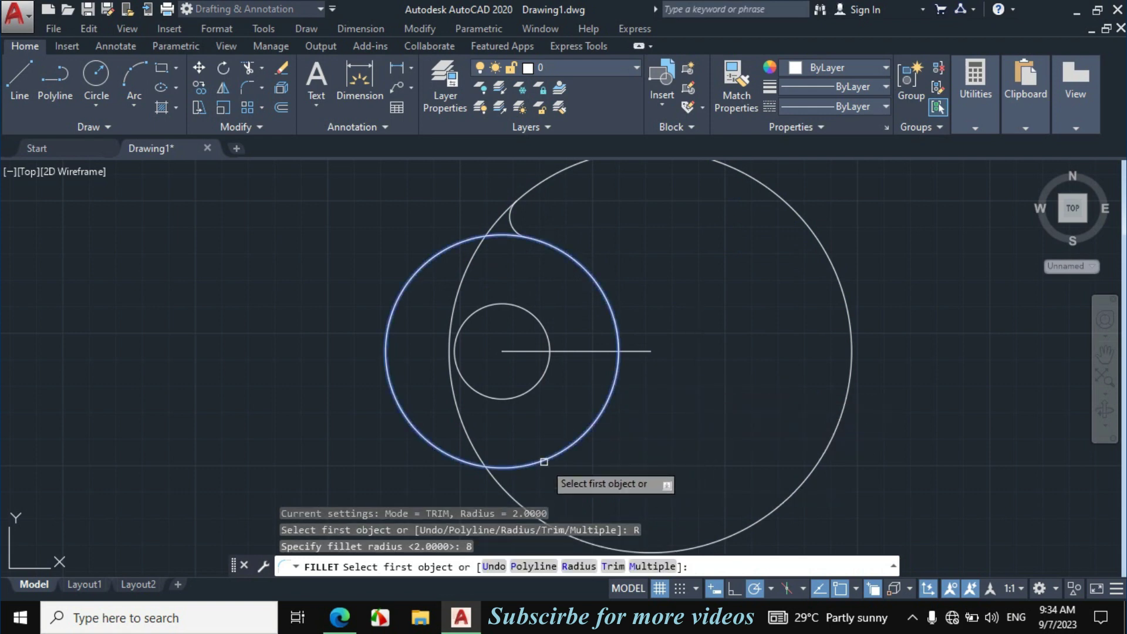
pyautogui.click(508, 496)
# Trim the excess arcs of the radius 19 and radius 11 circles beyond both fillets to leave the closed crescent-shaped cutout
pyautogui.write('tr')
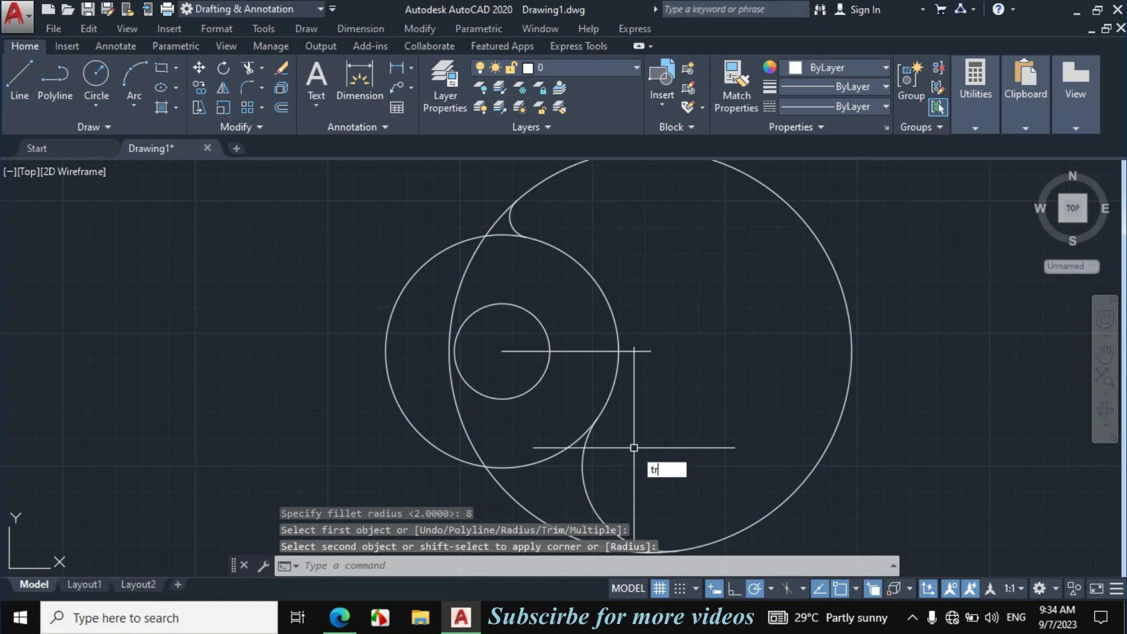
pyautogui.press('Return')
pyautogui.press('Return')
pyautogui.click(547, 435)
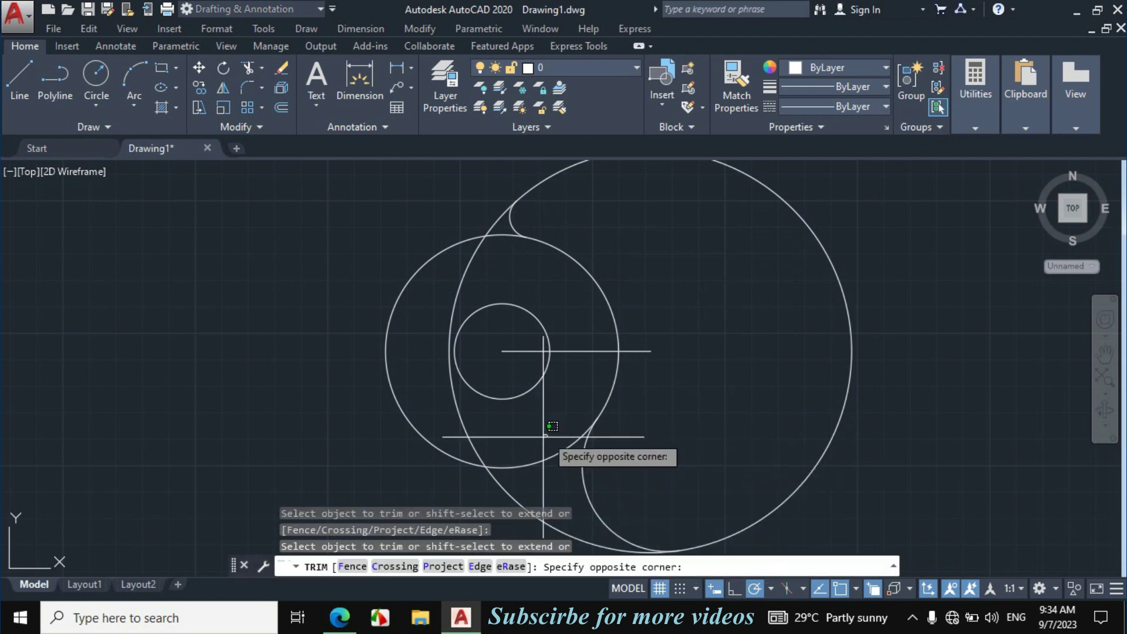
pyautogui.click(486, 493)
pyautogui.click(497, 424)
pyautogui.click(398, 448)
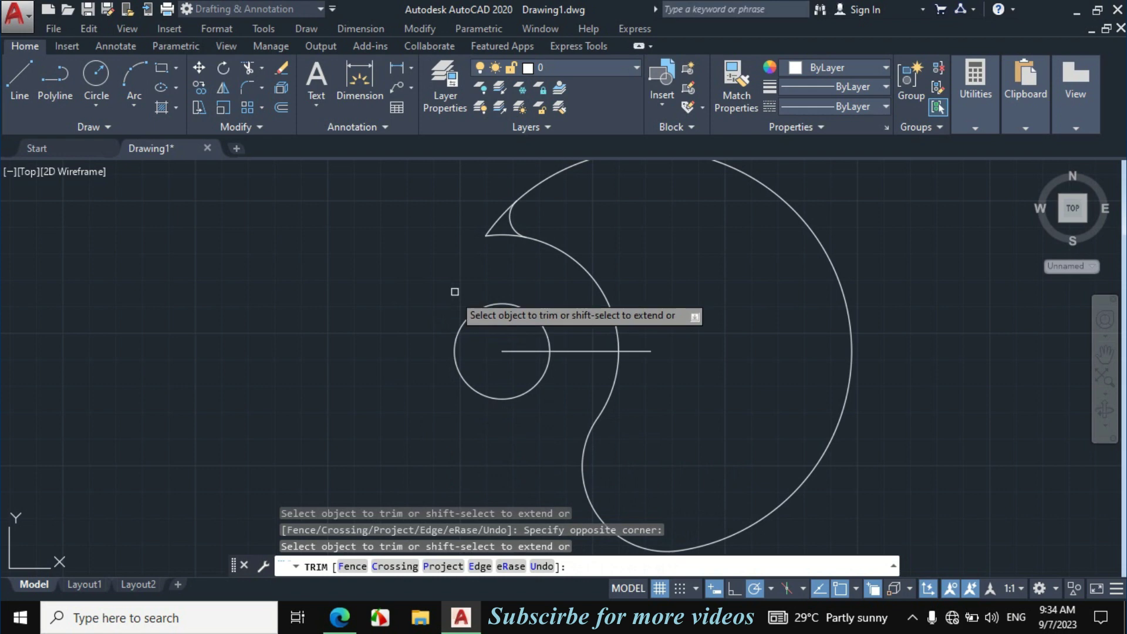
pyautogui.click(497, 209)
pyautogui.click(485, 258)
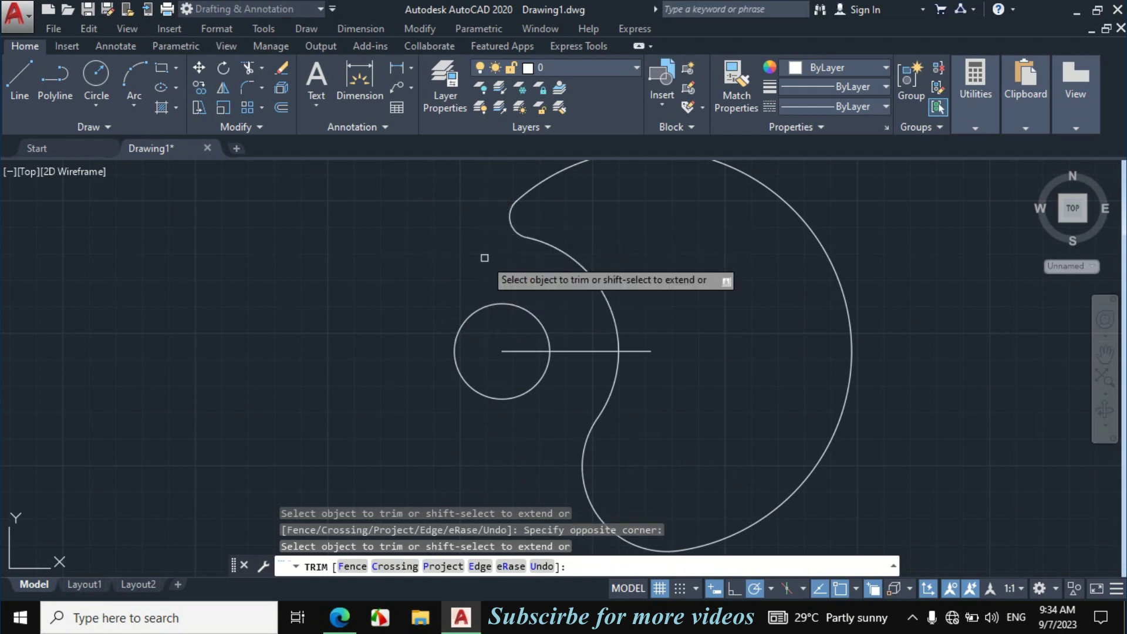
pyautogui.press('Escape')
# Erase the horizontal construction line between the small hole's centre and the large arc's centre
pyautogui.click(579, 334)
pyautogui.click(564, 379)
pyautogui.write('e')
pyautogui.press('Return')
pyautogui.scroll(-4, 531, 372)
pyautogui.scroll(3, 612, 379)
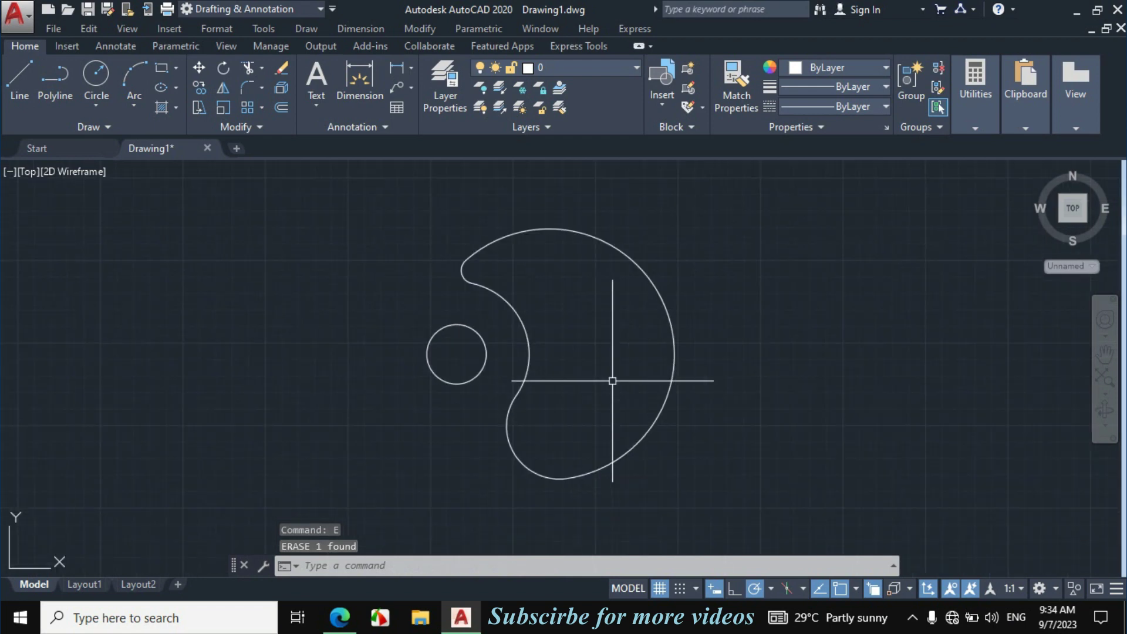
# Switch to the PDF in Edge and mark the R29 and R34 radius dimensions in green ink
pyautogui.click(339, 617)
pyautogui.moveTo(554, 513); pyautogui.dragTo(567, 481)
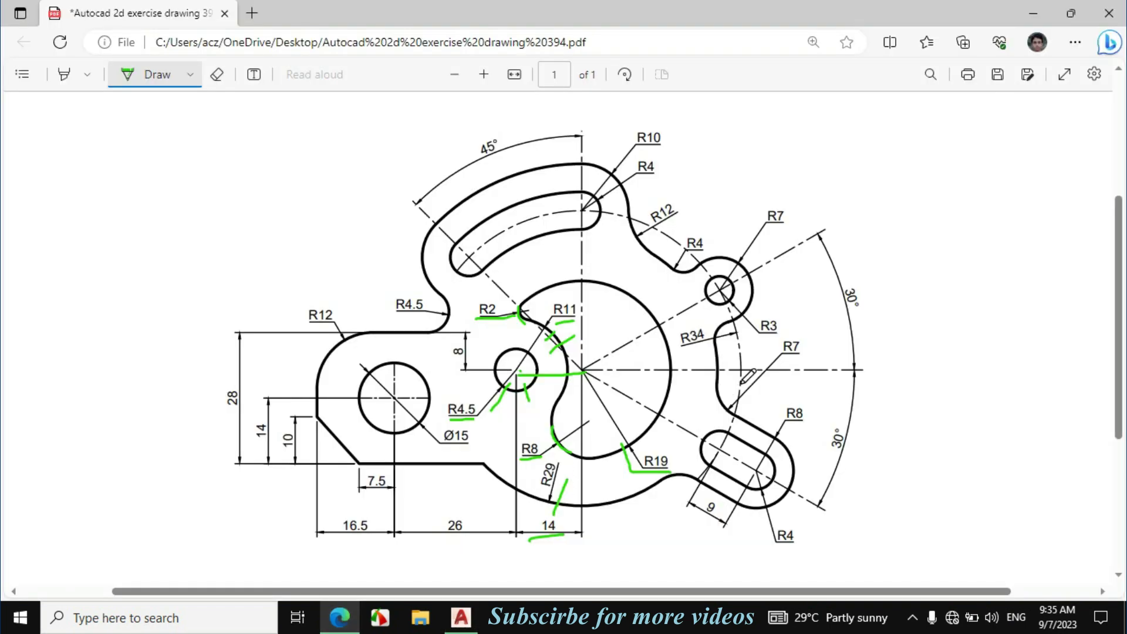
pyautogui.moveTo(722, 351); pyautogui.dragTo(740, 351)
pyautogui.moveTo(687, 350); pyautogui.dragTo(717, 343)
# Switch to AutoCAD and draw a radius 29 circle centred on the large cutout arc's centre
pyautogui.click(461, 617)
pyautogui.press('Escape')
pyautogui.write('c')
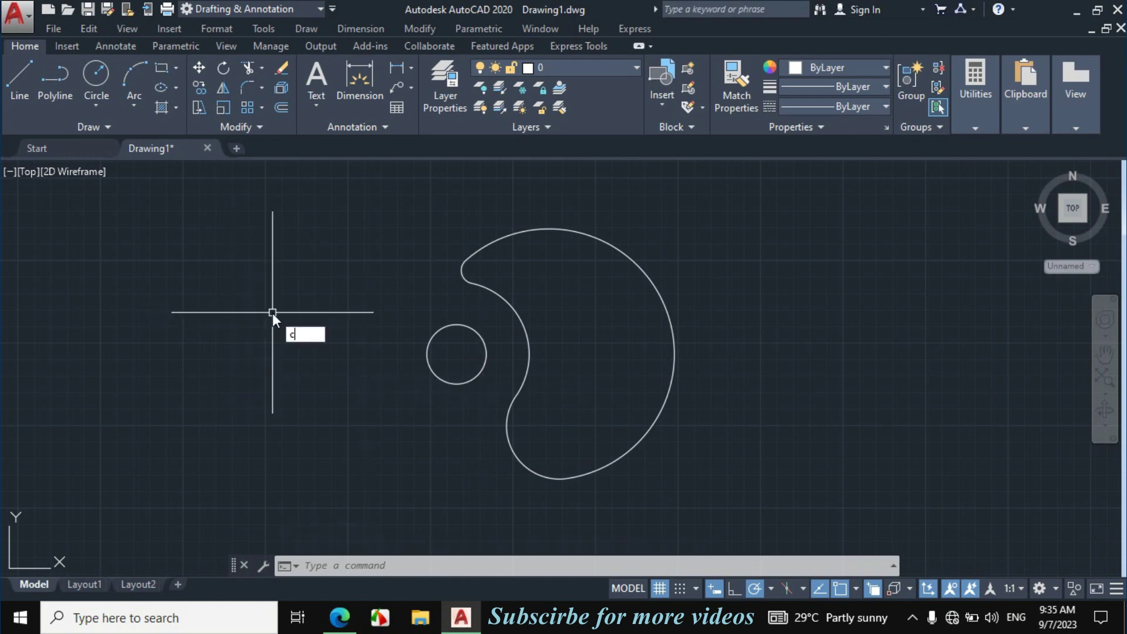
pyautogui.press('Return')
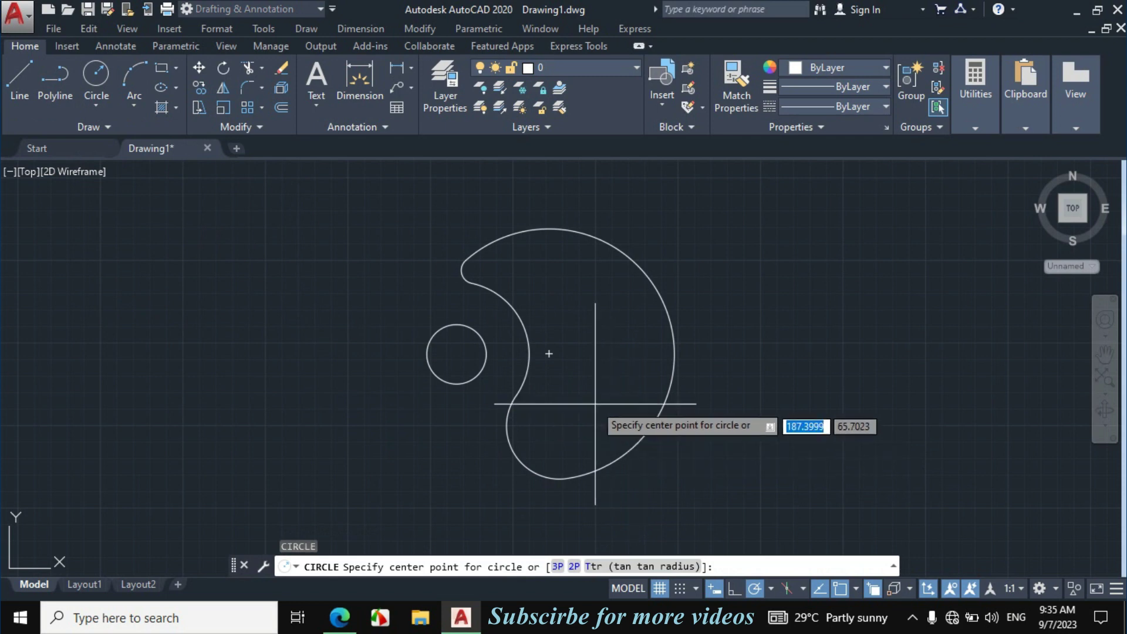
pyautogui.click(549, 353)
pyautogui.write('38')
pyautogui.press('Return')
pyautogui.write('29')
pyautogui.press('Return')
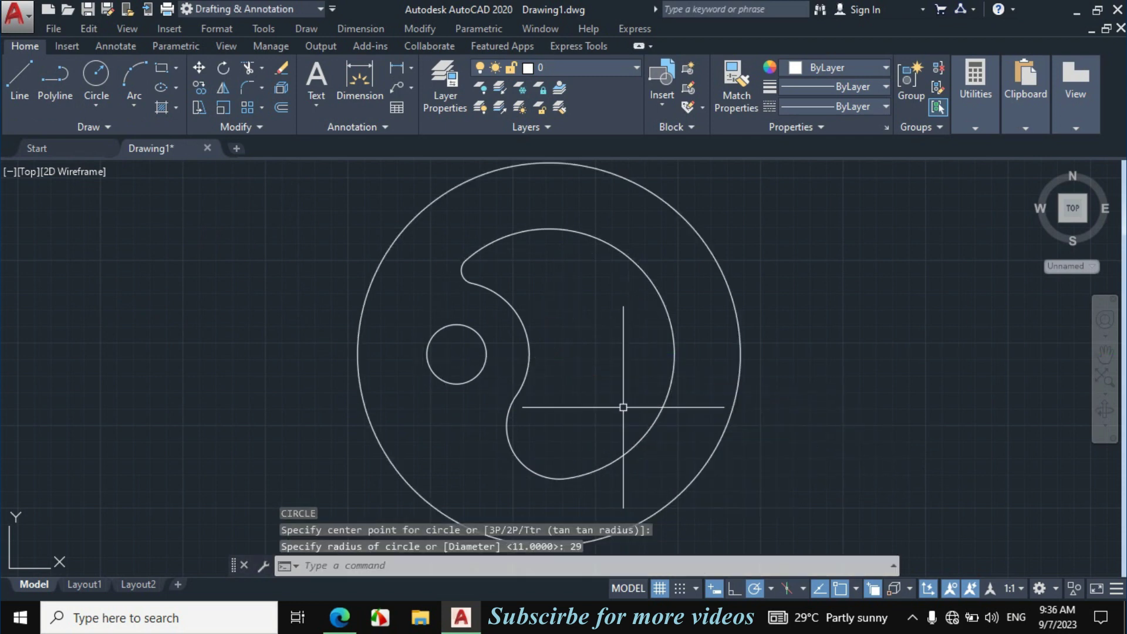
# Draw a concentric construction circle of radius 34 around the large cutout arc's centre
pyautogui.write('c')
pyautogui.press('Return')
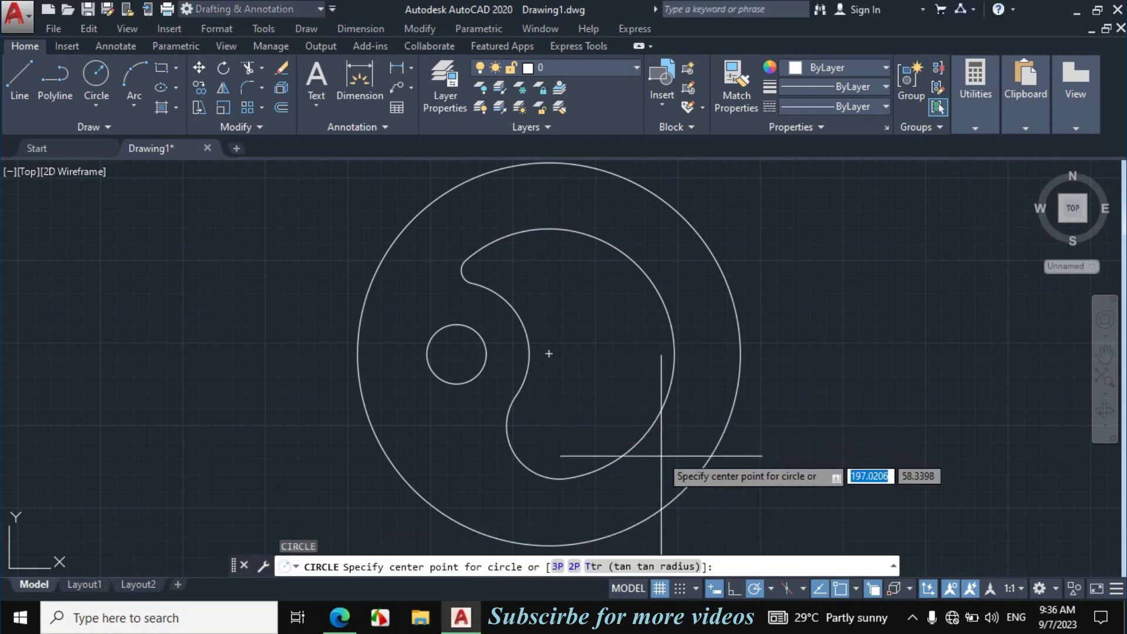
pyautogui.click(549, 354)
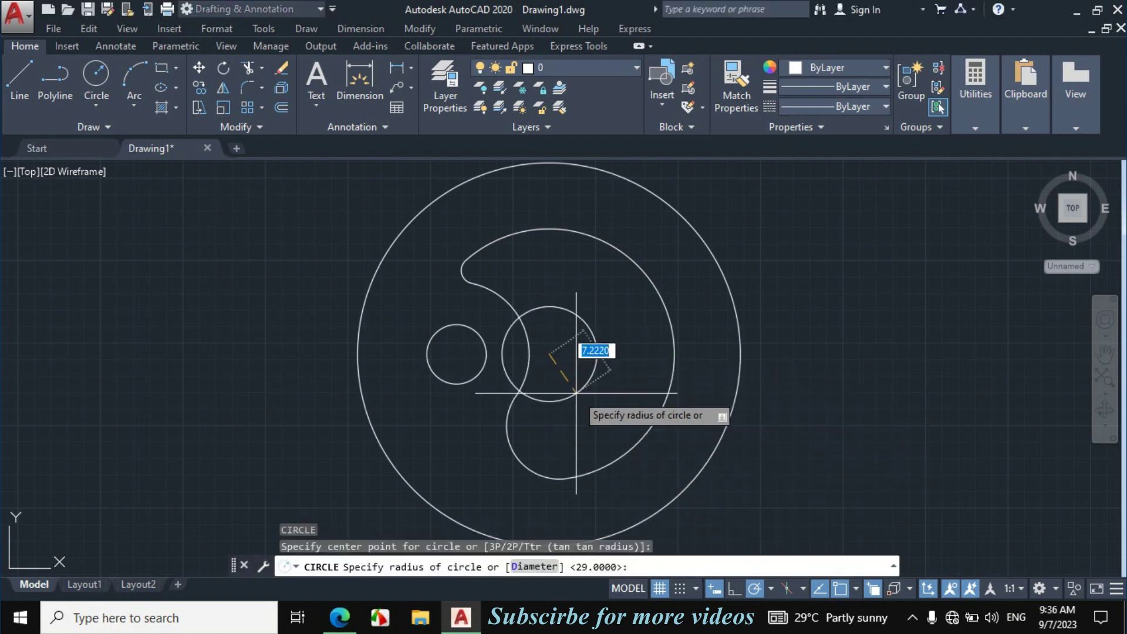
pyautogui.write('34')
pyautogui.press('Return')
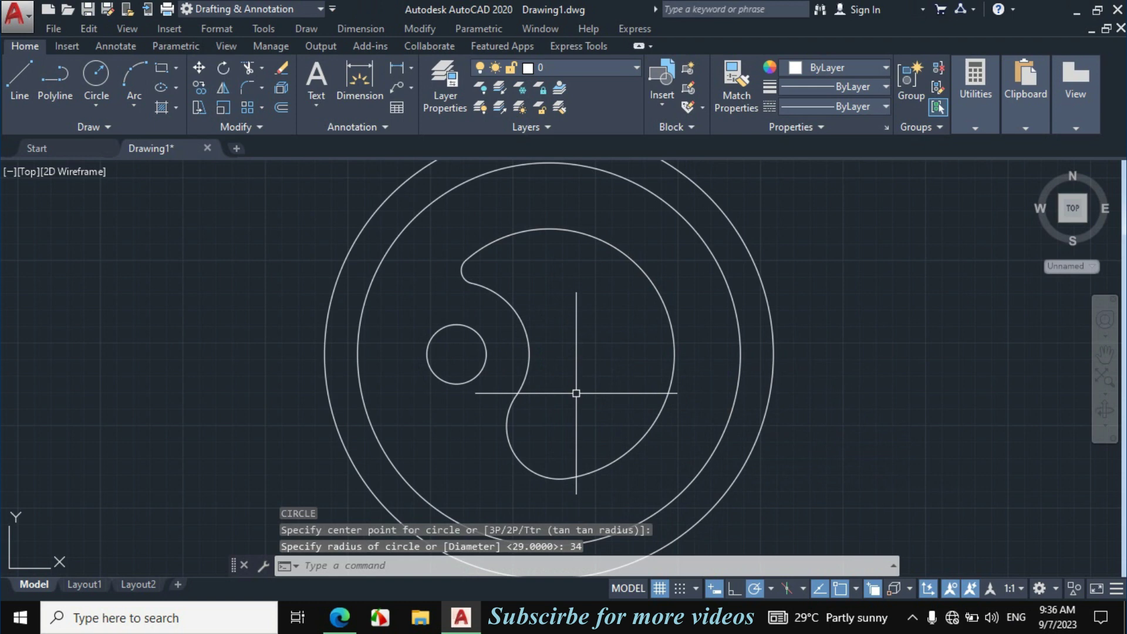
# Switch to the PDF in Edge and mark the lower 30° angle, its reference lines and the inclined slot's inner end
pyautogui.click(340, 616)
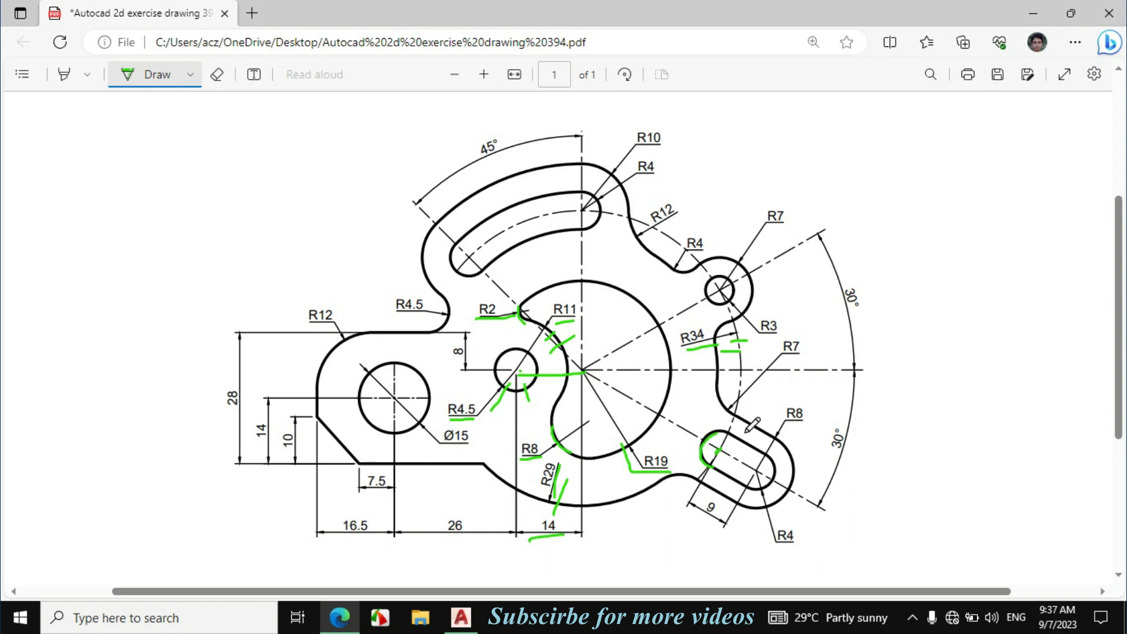
pyautogui.moveTo(784, 368); pyautogui.dragTo(849, 366)
pyautogui.moveTo(797, 494); pyautogui.dragTo(821, 505)
pyautogui.moveTo(850, 417)
pyautogui.mouseDown()
pyautogui.moveTo(843, 458)
pyautogui.moveTo(850, 416)
pyautogui.mouseUp()
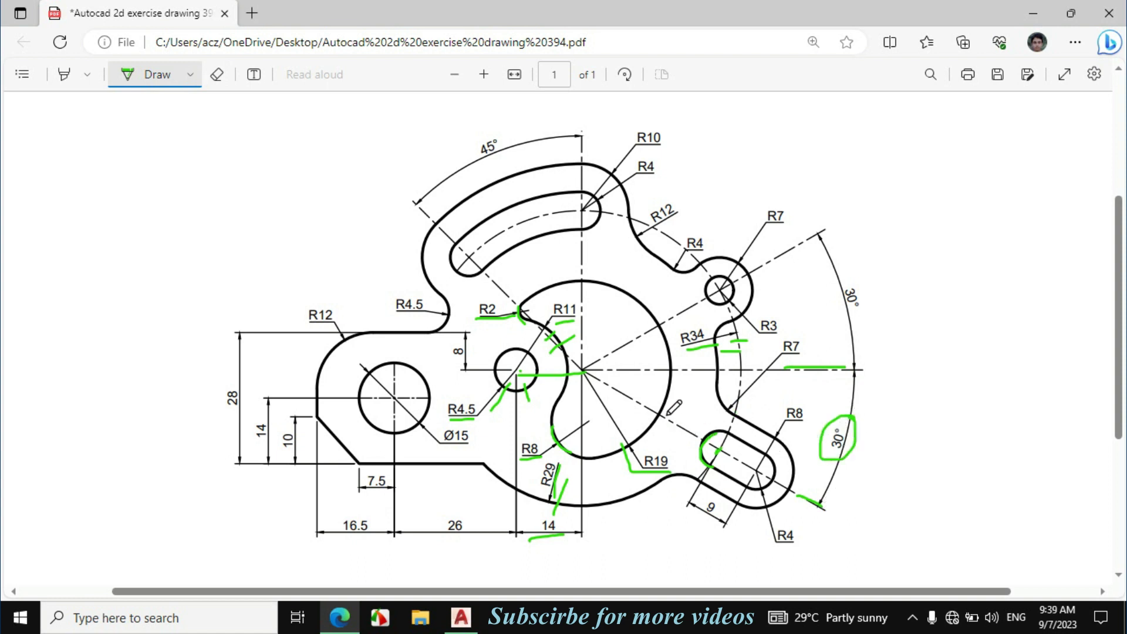
pyautogui.moveTo(662, 414); pyautogui.dragTo(730, 446)
pyautogui.moveTo(711, 468)
pyautogui.mouseDown()
pyautogui.moveTo(699, 451)
pyautogui.moveTo(724, 433)
pyautogui.mouseUp()
# Switch to AutoCAD and draw a 50-unit line from the large arc's centre, sloping down to the right at 30° below horizontal
pyautogui.click(461, 616)
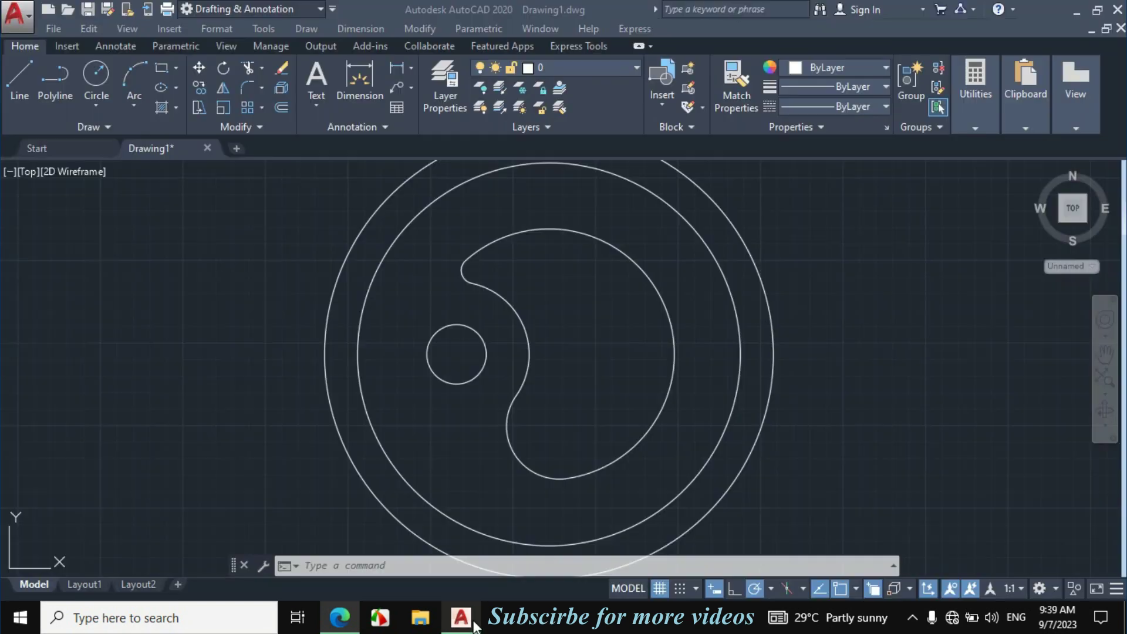
pyautogui.click(18, 76)
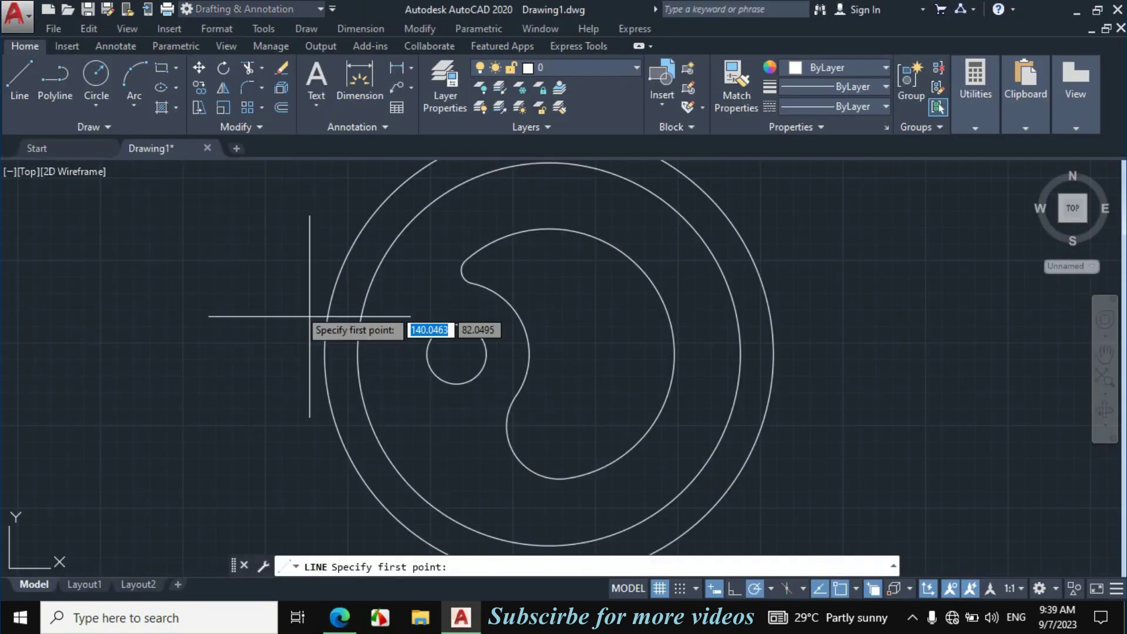
pyautogui.click(549, 354)
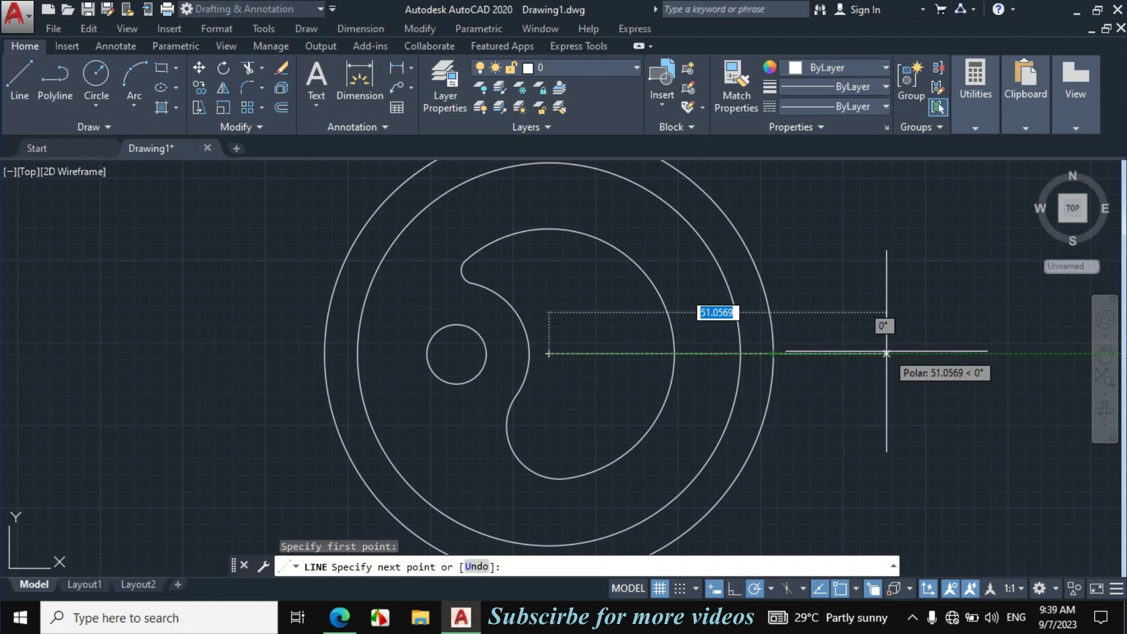
pyautogui.write('5')
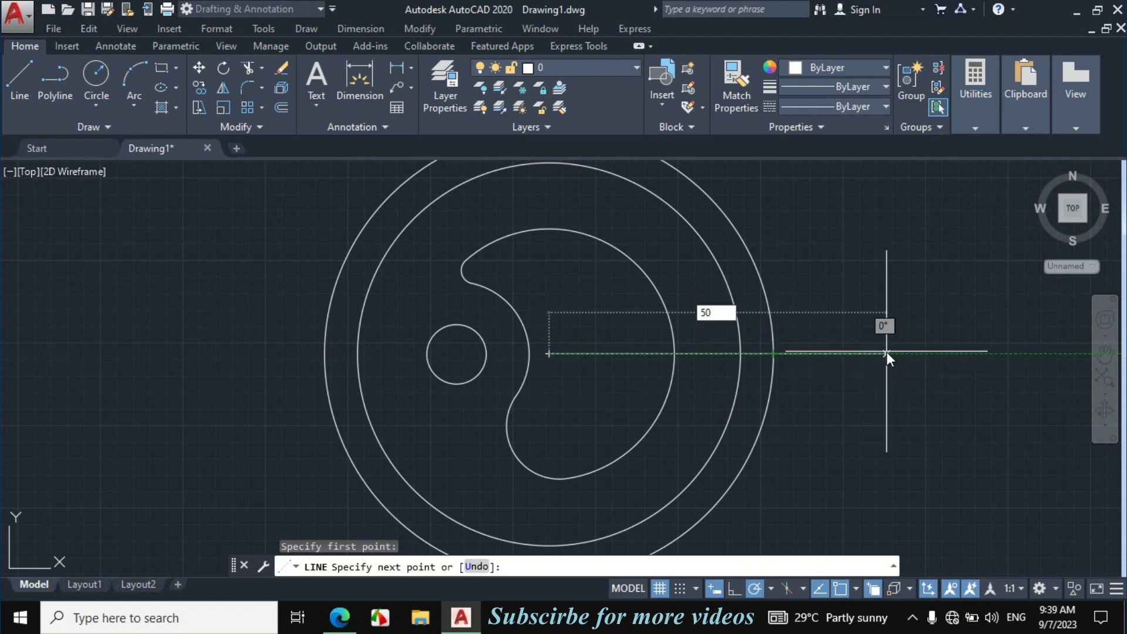
pyautogui.write('0')
pyautogui.press('Tab')
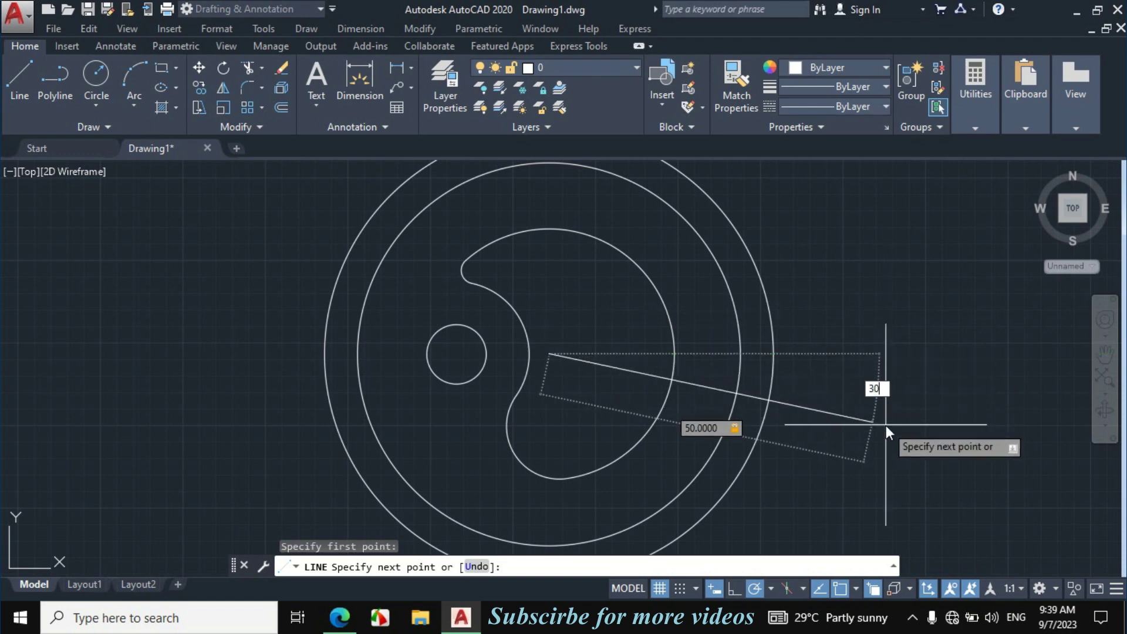
pyautogui.write('30')
pyautogui.press('Return')
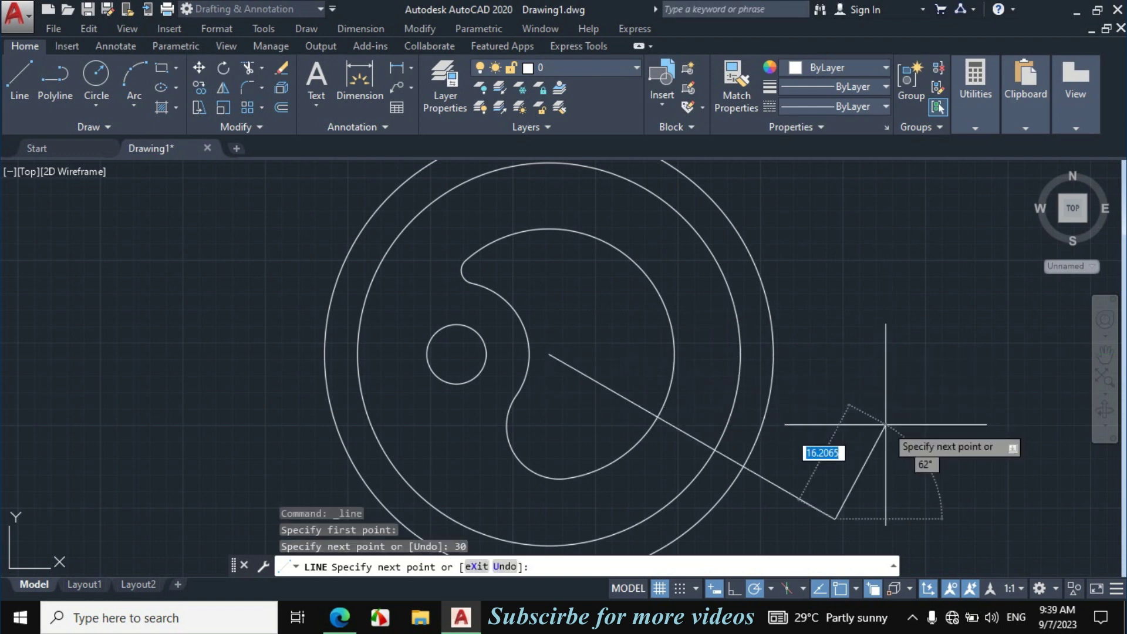
pyautogui.press('Escape')
# Draw a radius 4 circle at the intersection of the inclined line and the radius 34 circle
pyautogui.scroll(3, 771, 463)
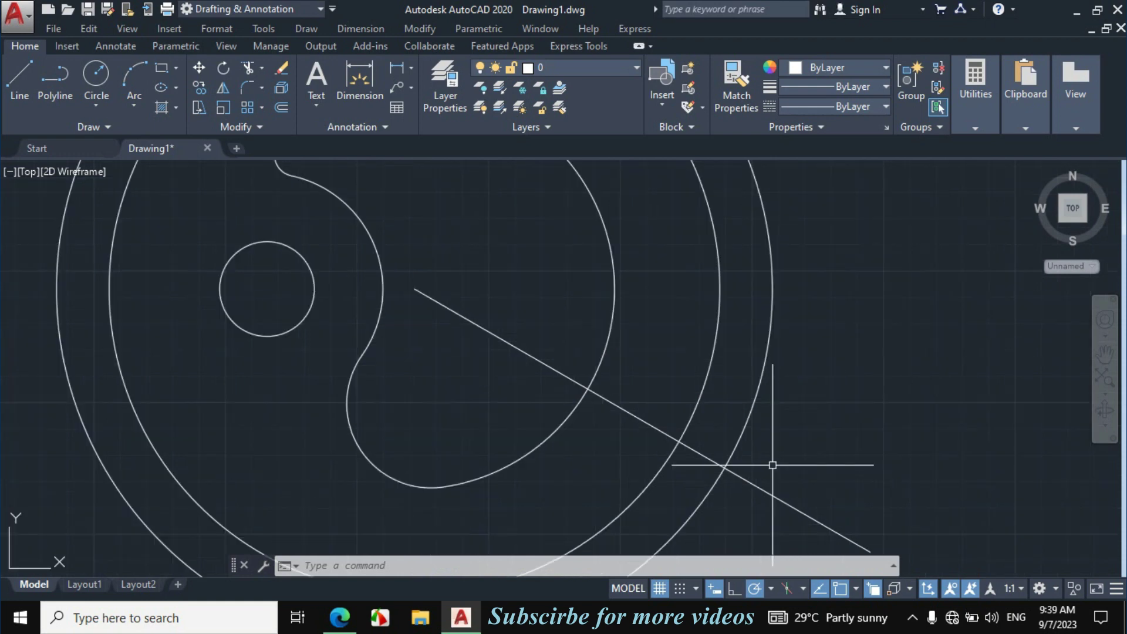
pyautogui.scroll(2, 727, 464)
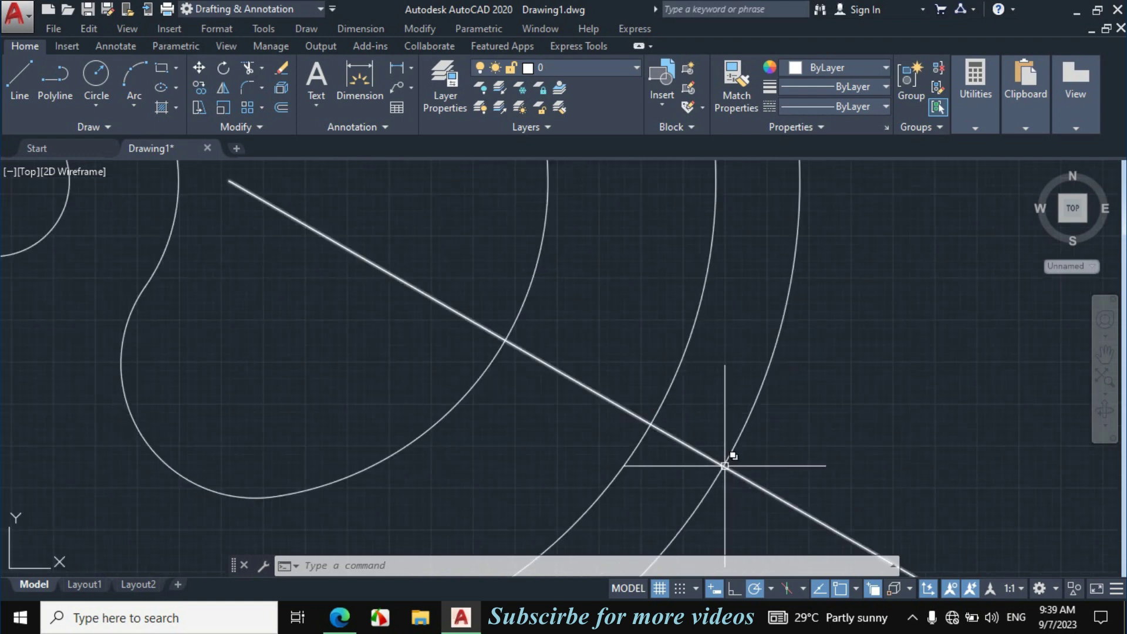
pyautogui.click(97, 103)
pyautogui.click(122, 134)
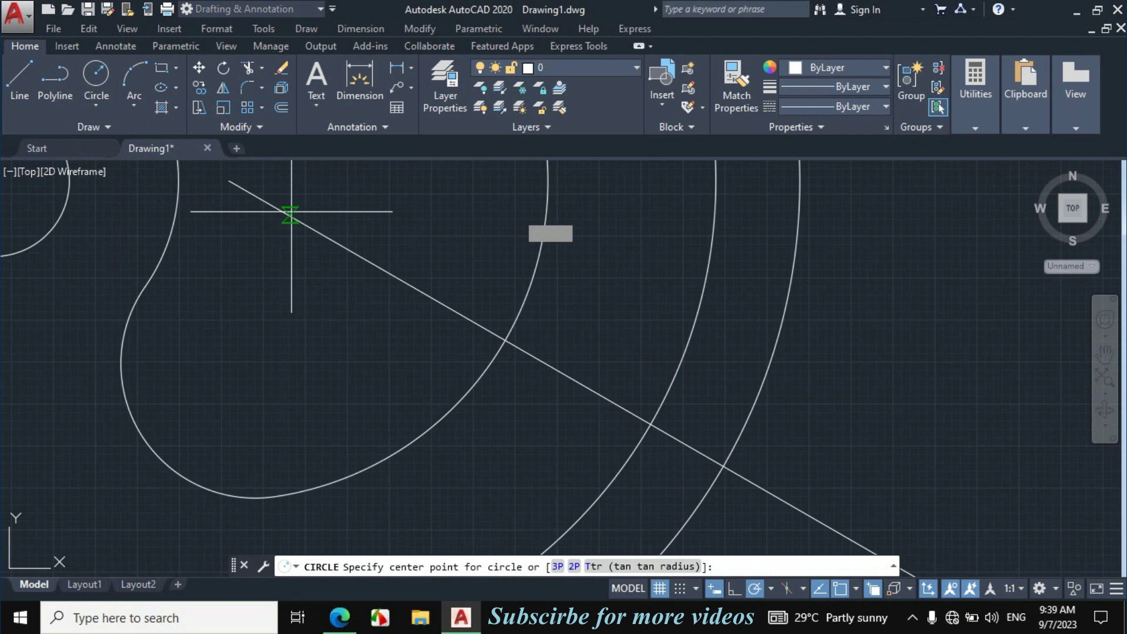
pyautogui.click(724, 466)
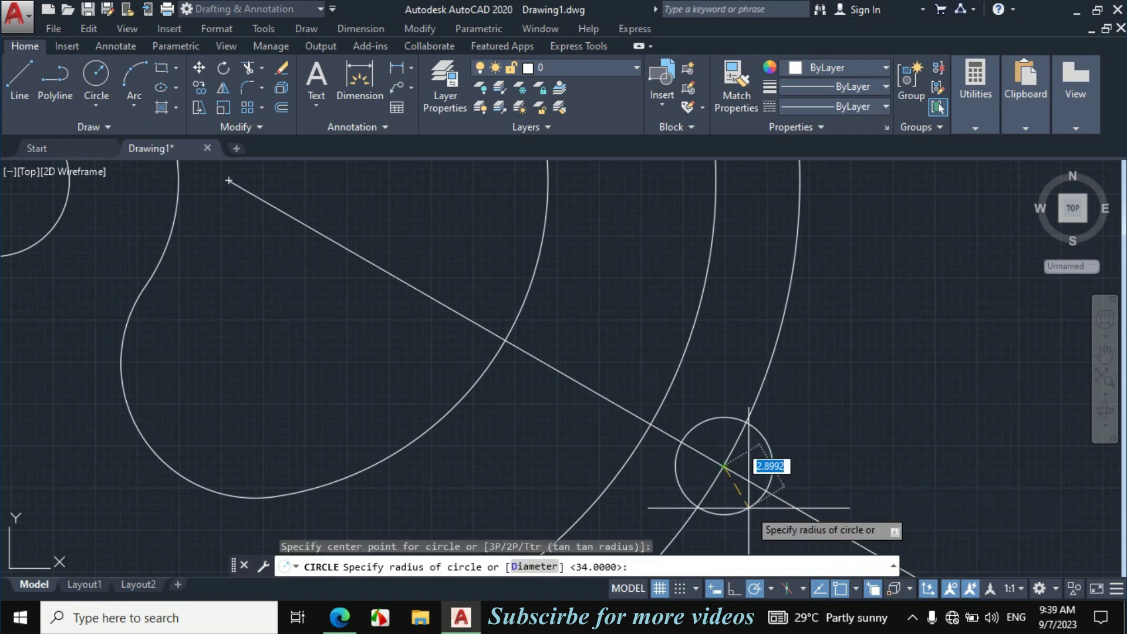
pyautogui.write('4')
pyautogui.press('Return')
pyautogui.scroll(-2, 691, 430)
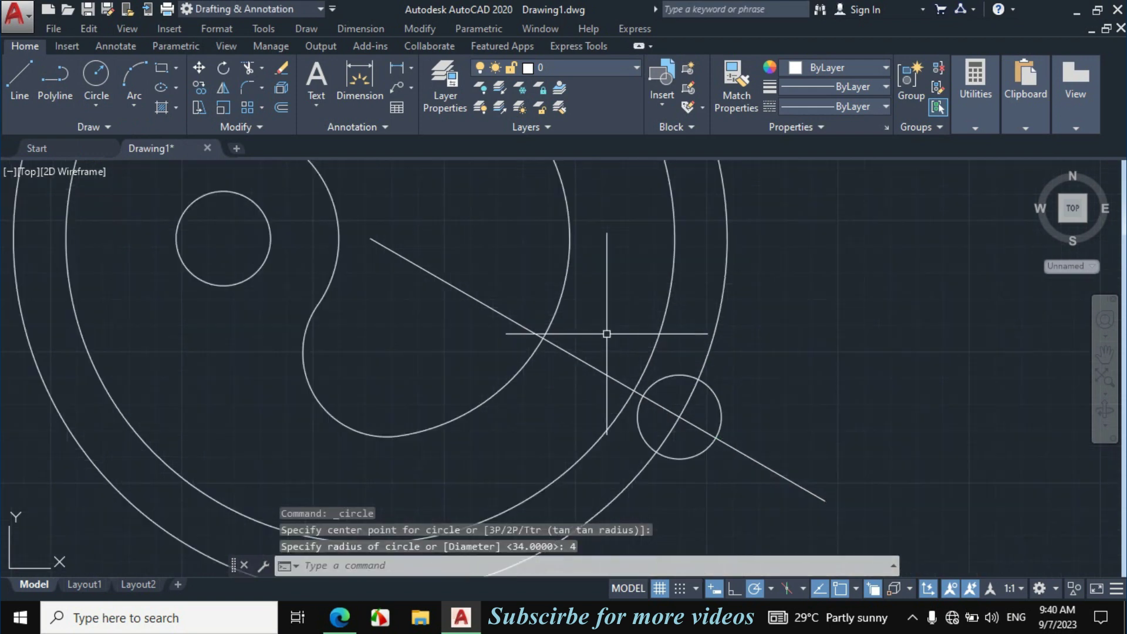
# Switch to the PDF in Edge and mark the R4 slot's centre-to-centre line and its outer end
pyautogui.click(339, 616)
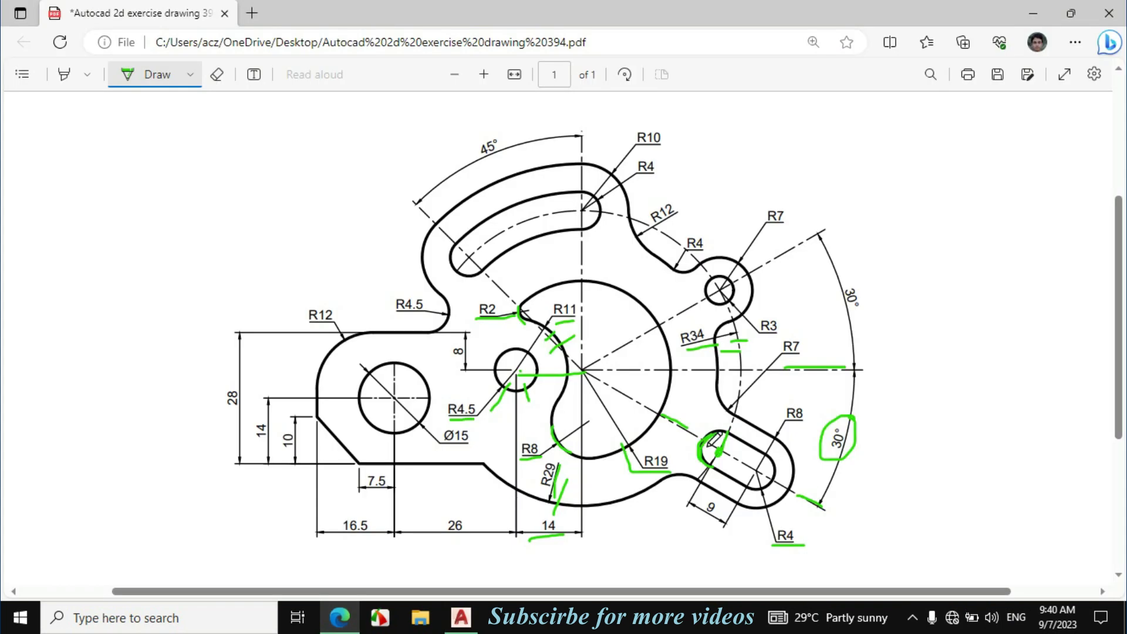
pyautogui.moveTo(719, 453); pyautogui.dragTo(753, 473)
pyautogui.moveTo(763, 490); pyautogui.dragTo(772, 472)
# Switch to AutoCAD and copy the radius 4 circle from its centre by 9 units at 330°
pyautogui.click(461, 617)
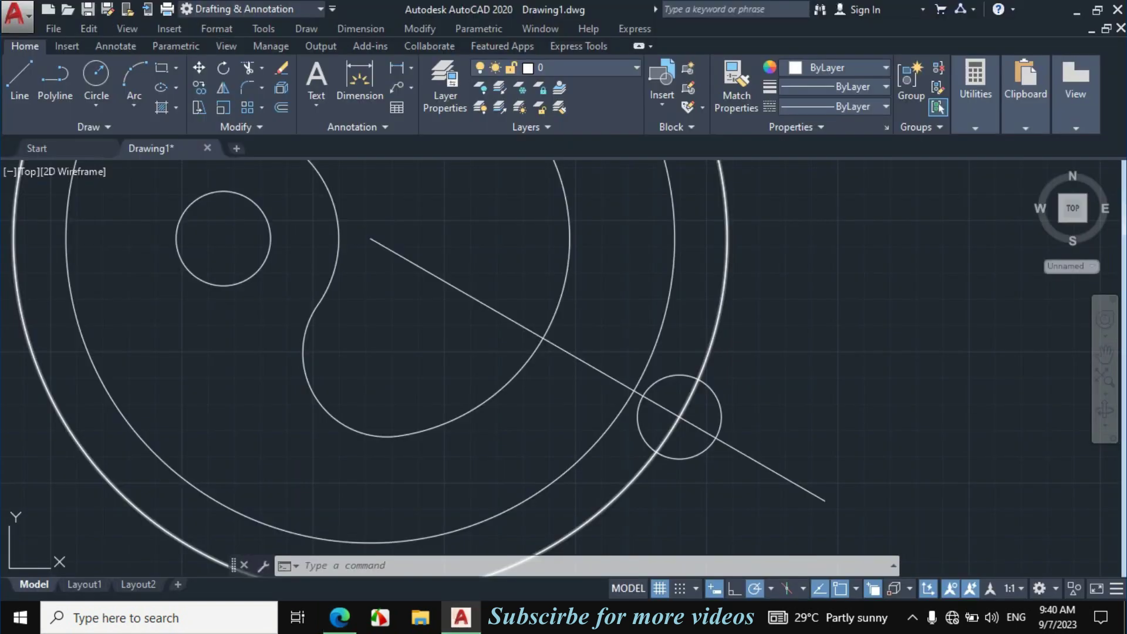
pyautogui.click(703, 445)
pyautogui.click(670, 486)
pyautogui.write('CO')
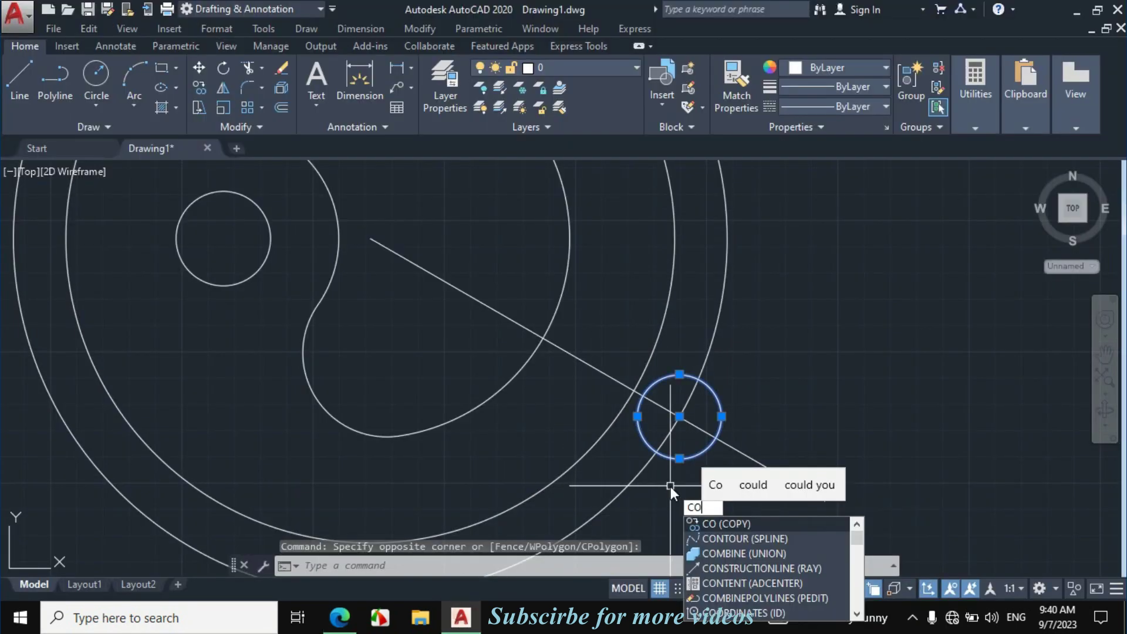
pyautogui.press('Return')
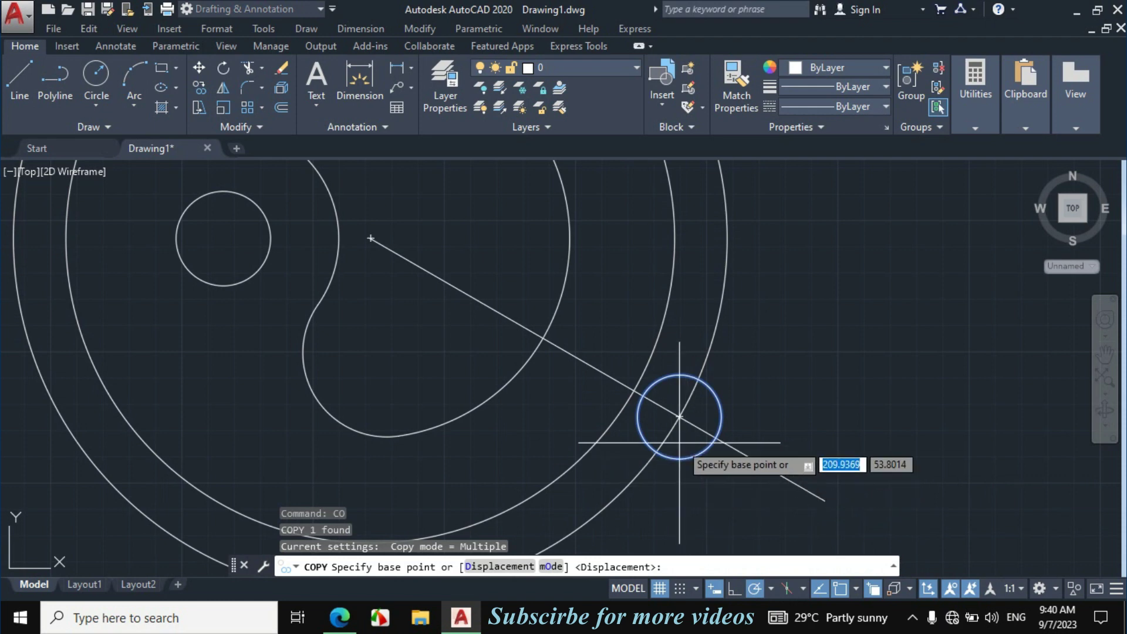
pyautogui.click(679, 417)
pyautogui.scroll(-2, 545, 357)
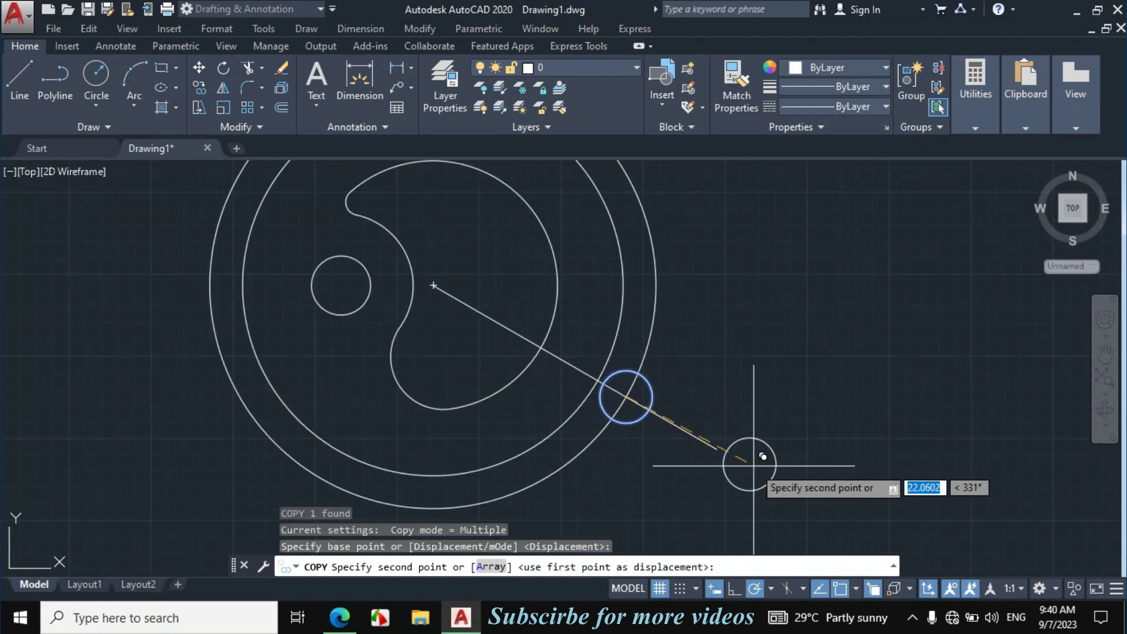
pyautogui.write('9')
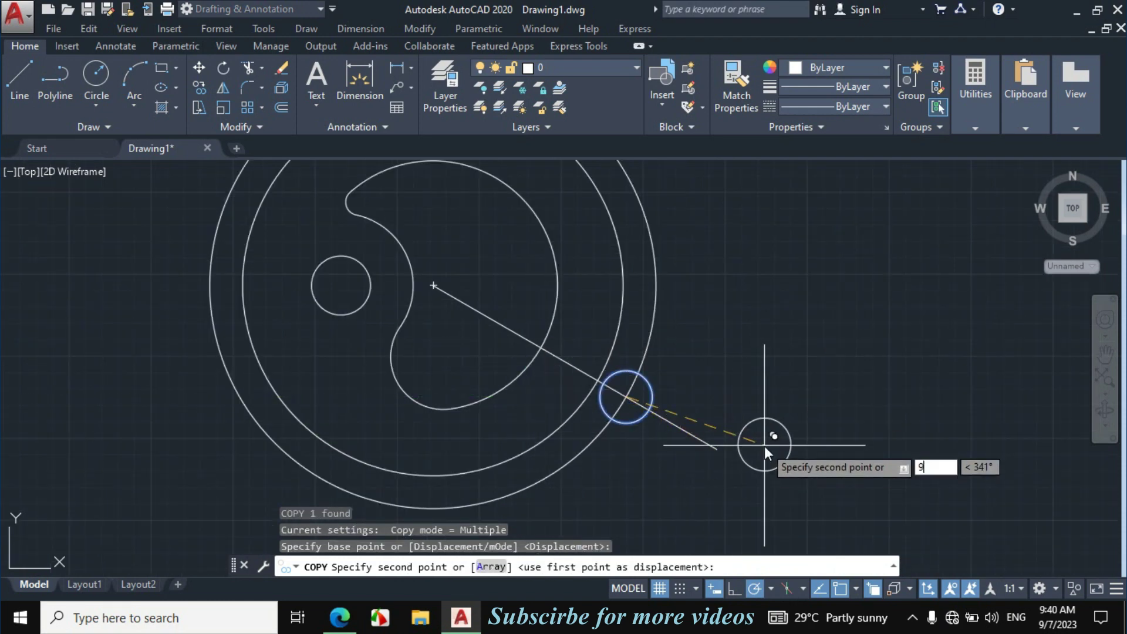
pyautogui.press('Tab')
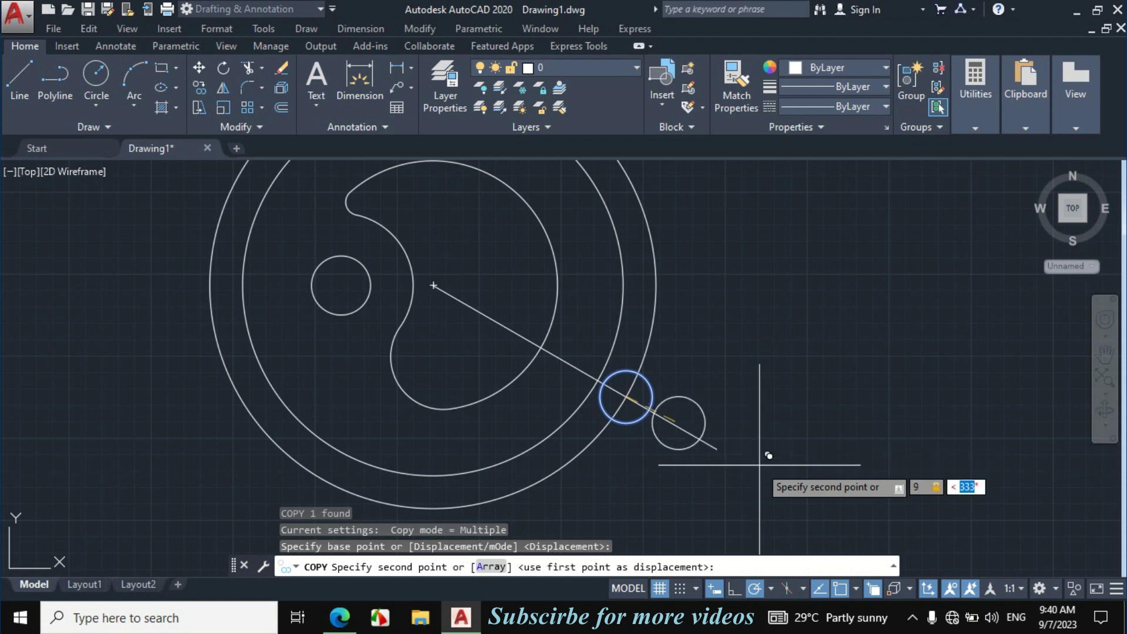
pyautogui.write('330')
pyautogui.press('Return')
pyautogui.press('Return')
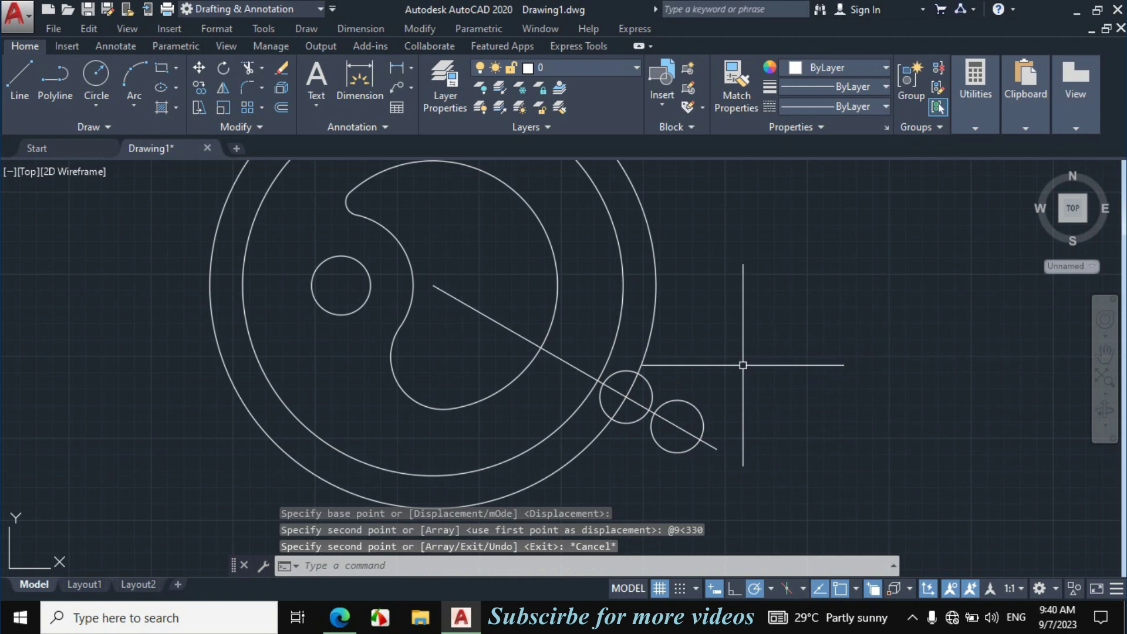
# Switch to the PDF in Edge, erase the green marks across the inclined slot and reactivate the drawing pen
pyautogui.scroll(2, 742, 365)
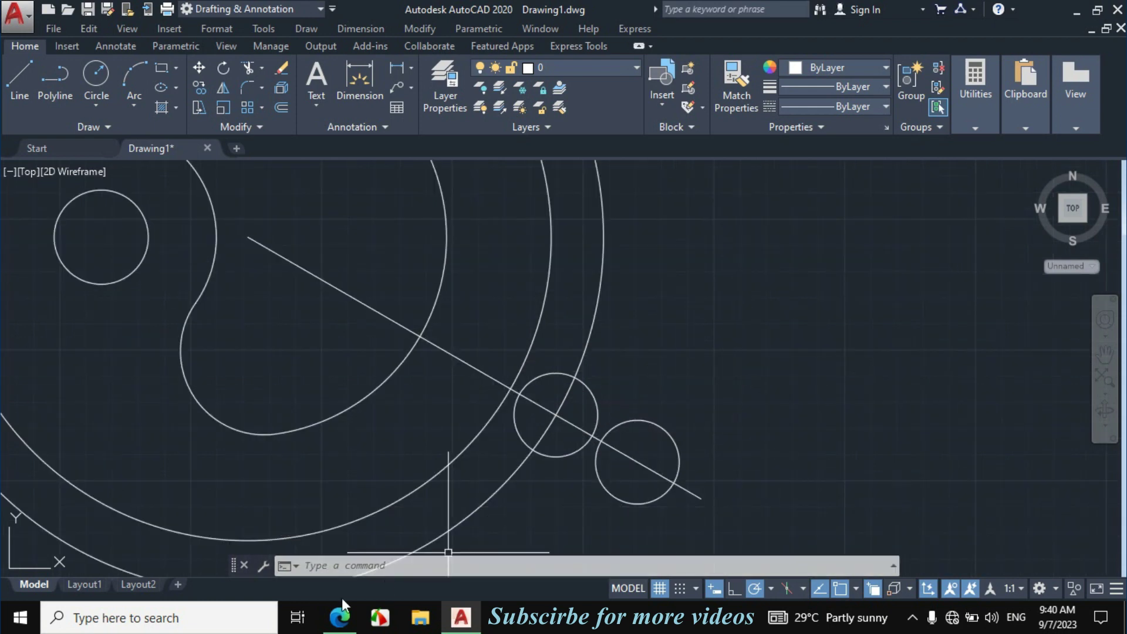
pyautogui.click(340, 615)
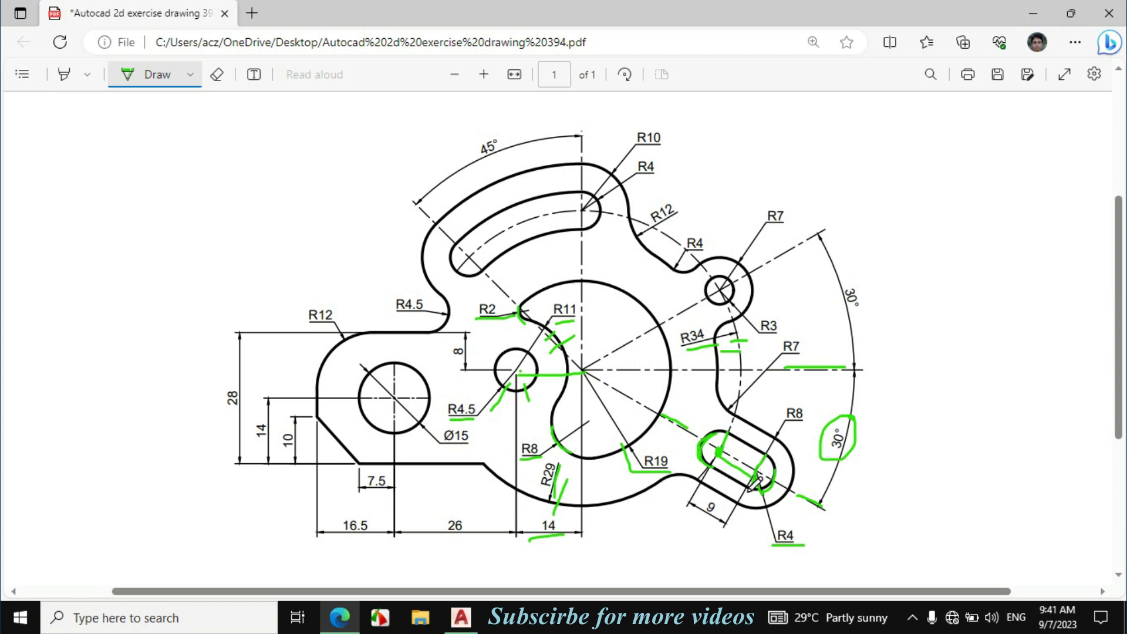
pyautogui.click(216, 74)
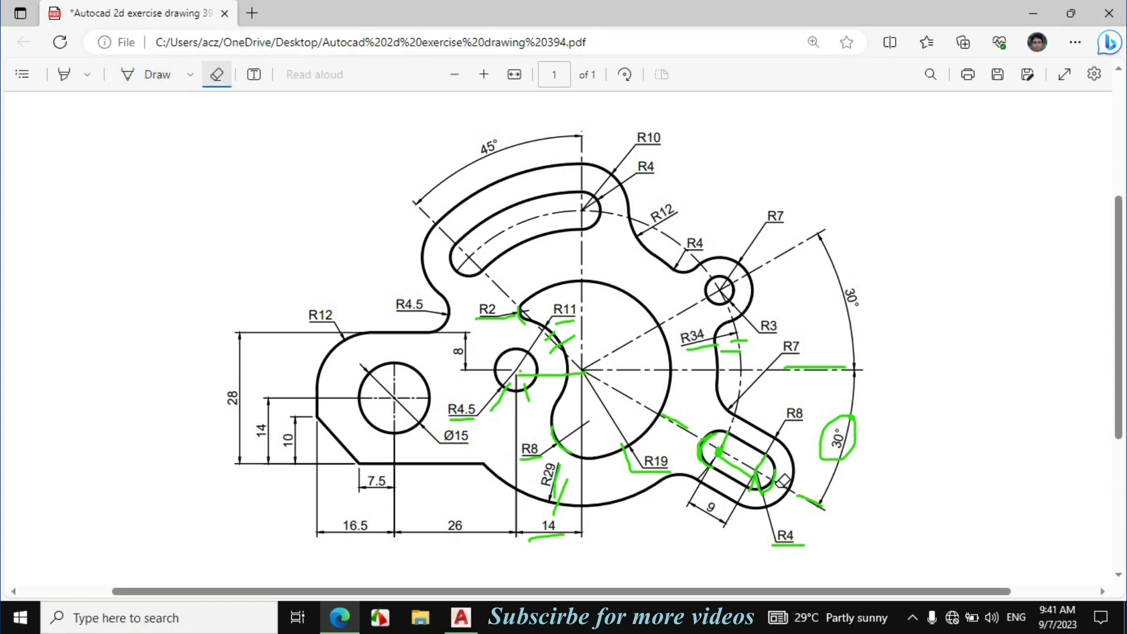
pyautogui.moveTo(763, 484)
pyautogui.mouseDown()
pyautogui.moveTo(742, 463)
pyautogui.moveTo(721, 447)
pyautogui.moveTo(729, 435)
pyautogui.moveTo(702, 450)
pyautogui.moveTo(712, 454)
pyautogui.moveTo(692, 442)
pyautogui.mouseUp()
pyautogui.click(147, 75)
# Switch to AutoCAD and offset the inclined line by 4 to both sides to form the slot's straight edges
pyautogui.click(461, 617)
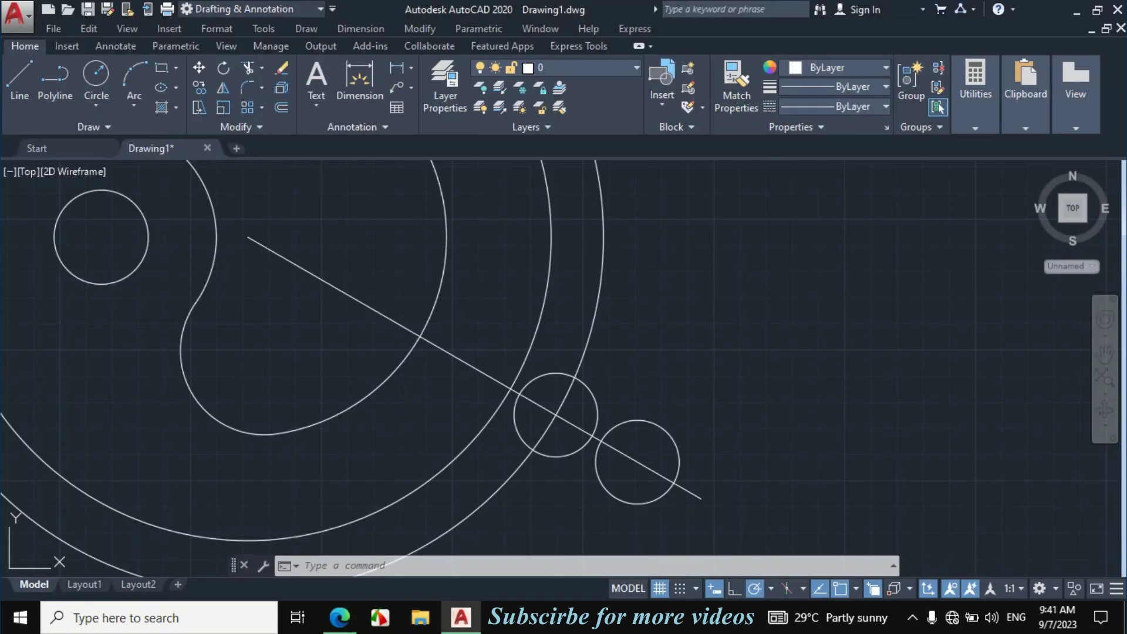
pyautogui.write('p')
pyautogui.press('BackSpace')
pyautogui.write('o')
pyautogui.press('Return')
pyautogui.write('4')
pyautogui.press('Return')
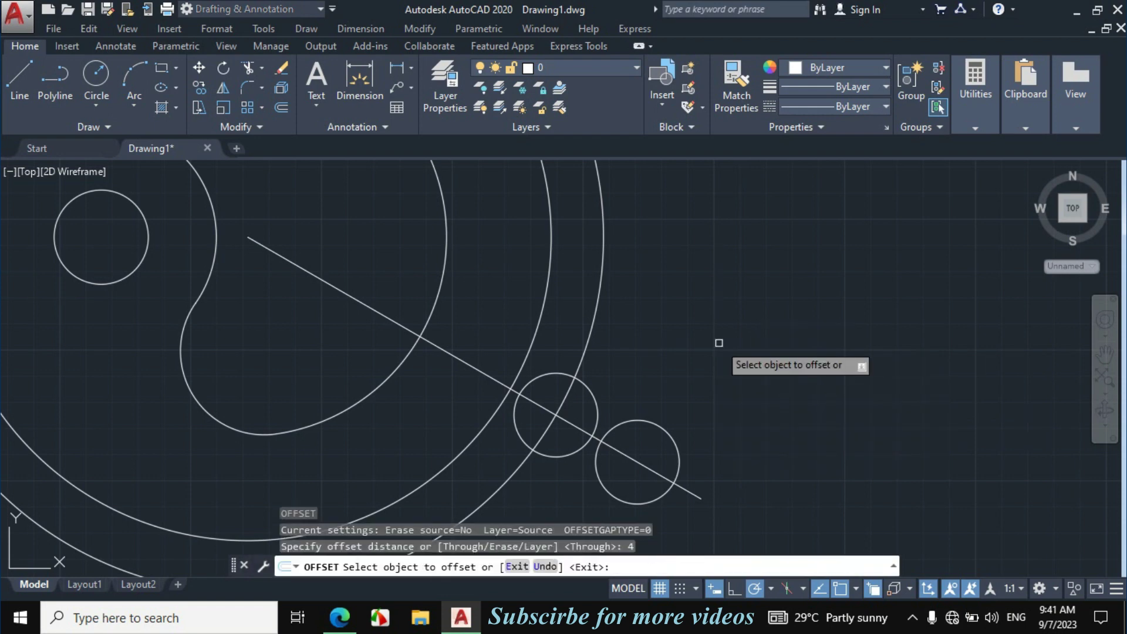
pyautogui.click(651, 466)
pyautogui.click(671, 458)
pyautogui.click(625, 454)
pyautogui.click(572, 500)
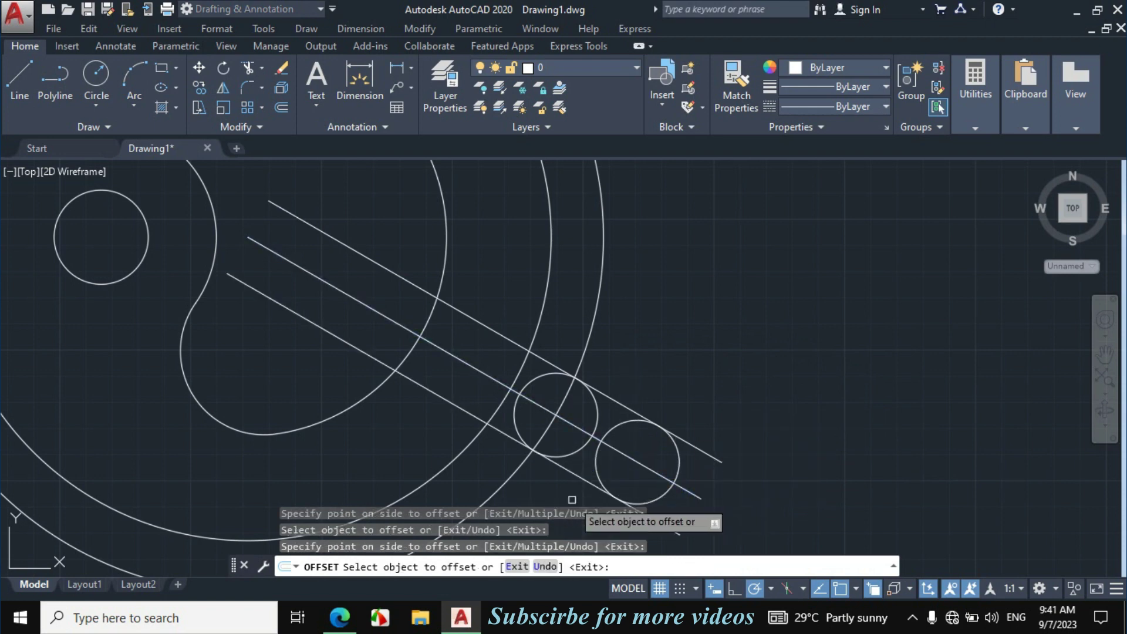
pyautogui.press('Escape')
# Trim the inclined edge lines beyond the outer slot circle and the inner portions of the two radius 4 circles
pyautogui.write('tr')
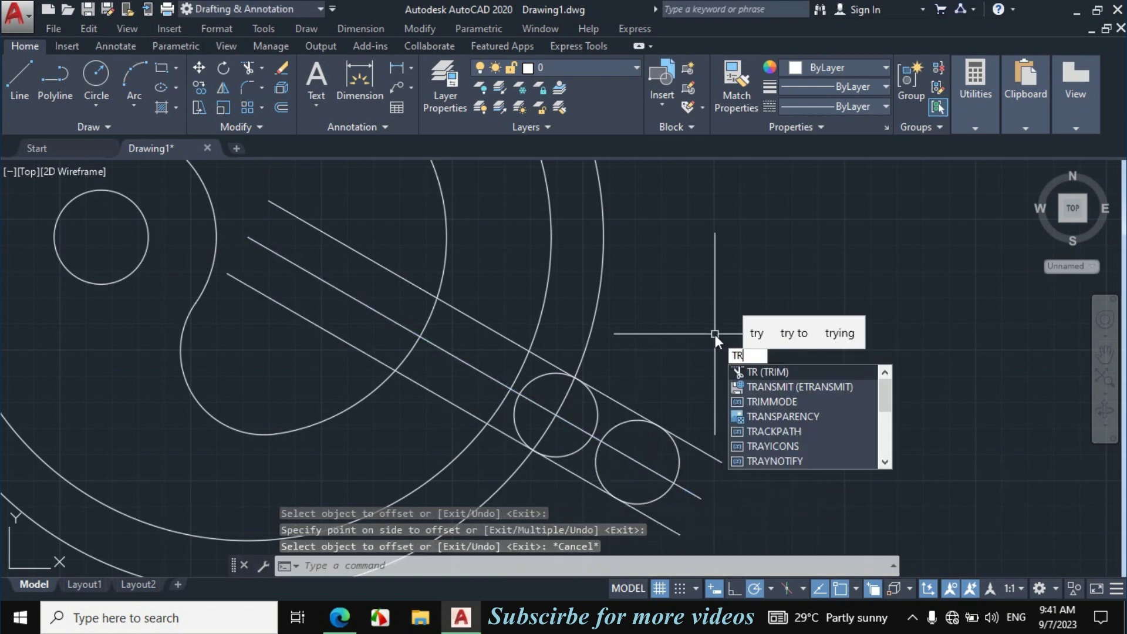
pyautogui.press('Return')
pyautogui.press('Return')
pyautogui.scroll(-2, 740, 381)
pyautogui.scroll(2, 733, 481)
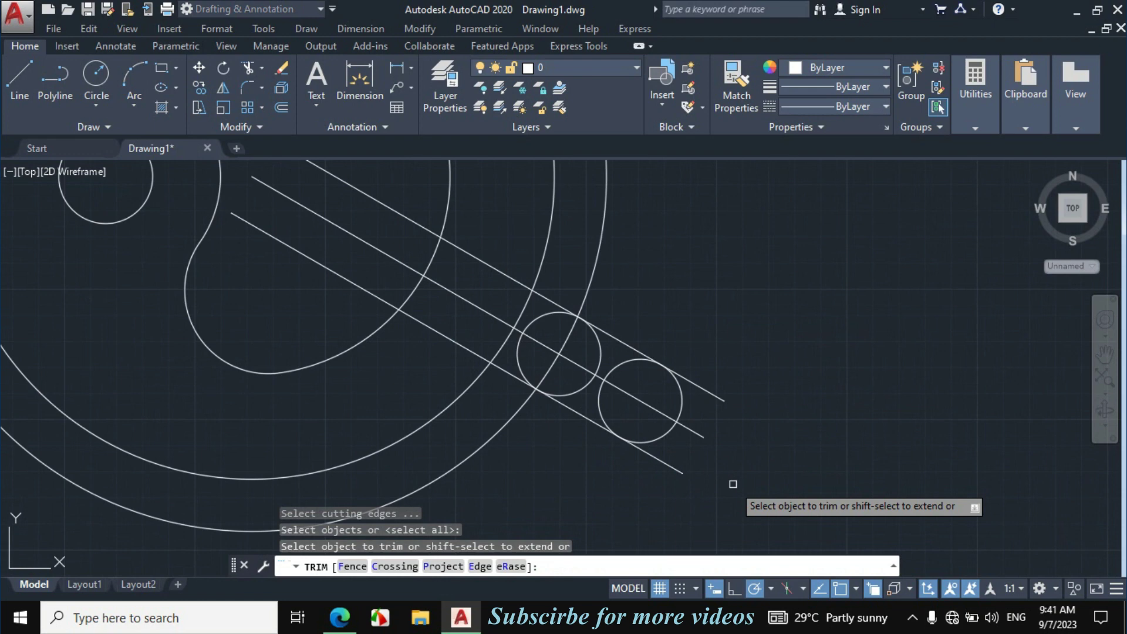
pyautogui.click(742, 387)
pyautogui.click(695, 467)
pyautogui.click(695, 466)
pyautogui.click(641, 493)
pyautogui.click(644, 371)
pyautogui.click(567, 395)
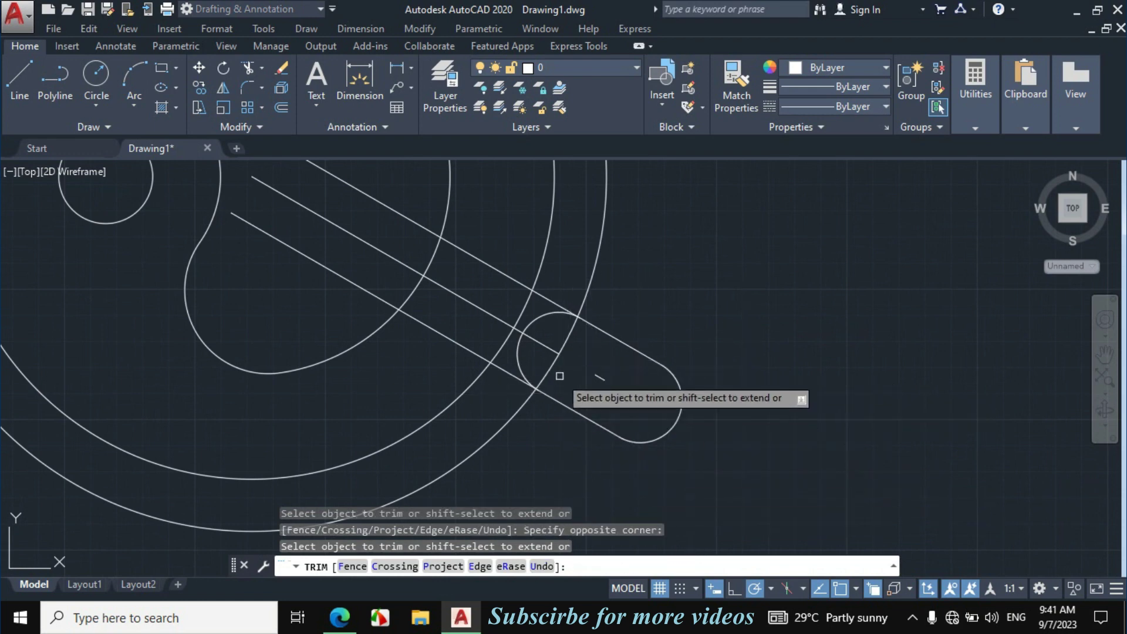
# Trim the outer reference circle inside the inclined slot and the line segments between the slot and the inner reference circle
pyautogui.click(574, 344)
pyautogui.click(541, 368)
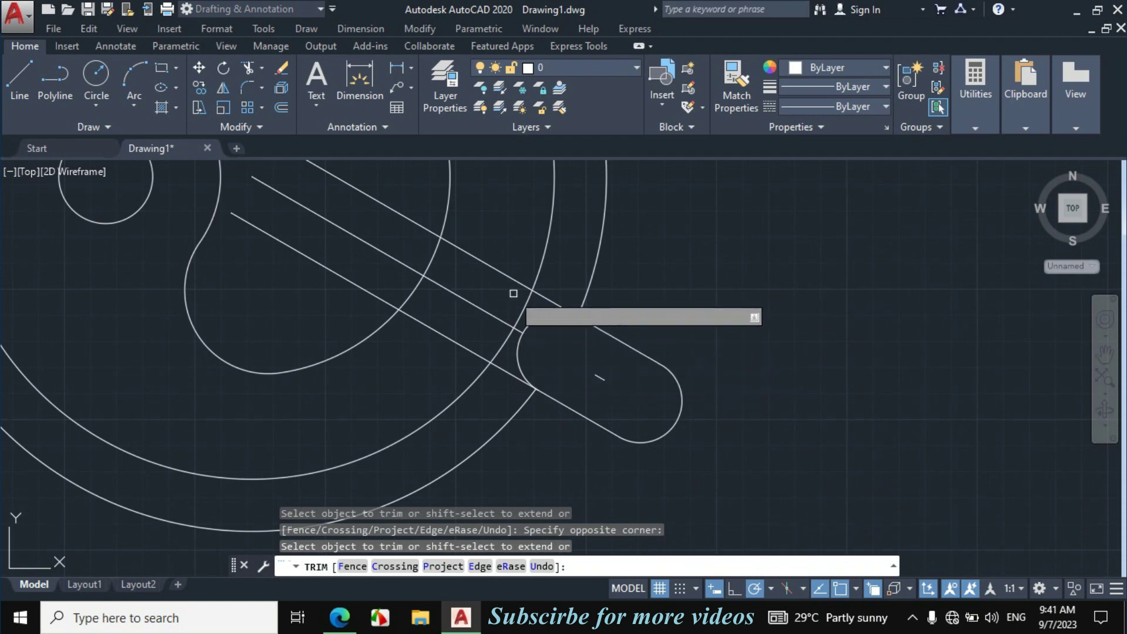
pyautogui.scroll(3, 520, 344)
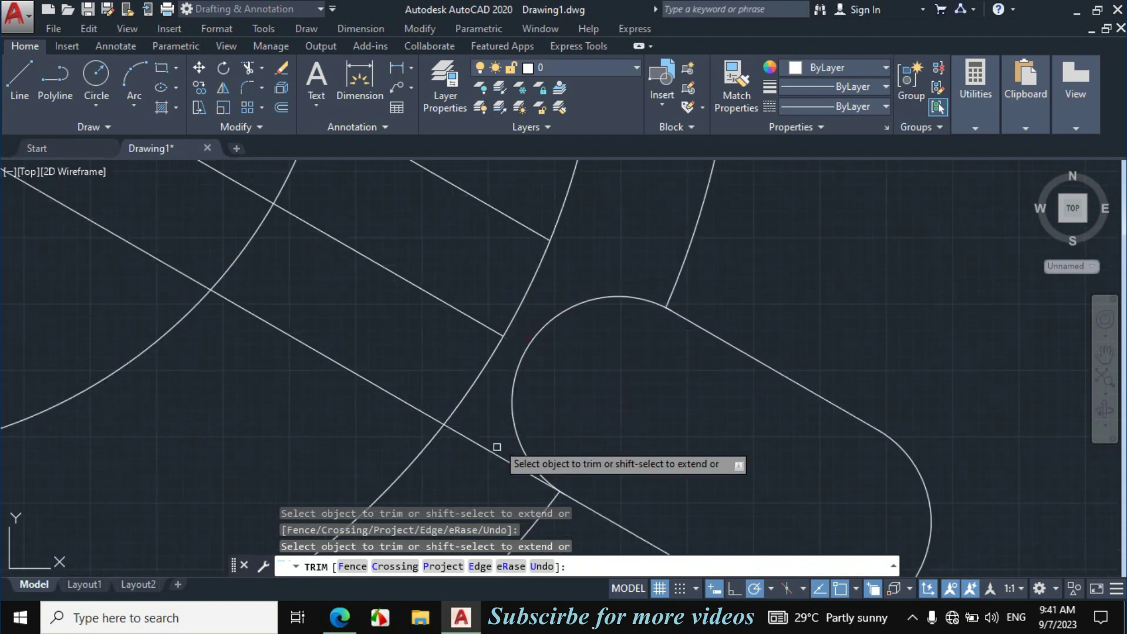
pyautogui.scroll(-2, 516, 381)
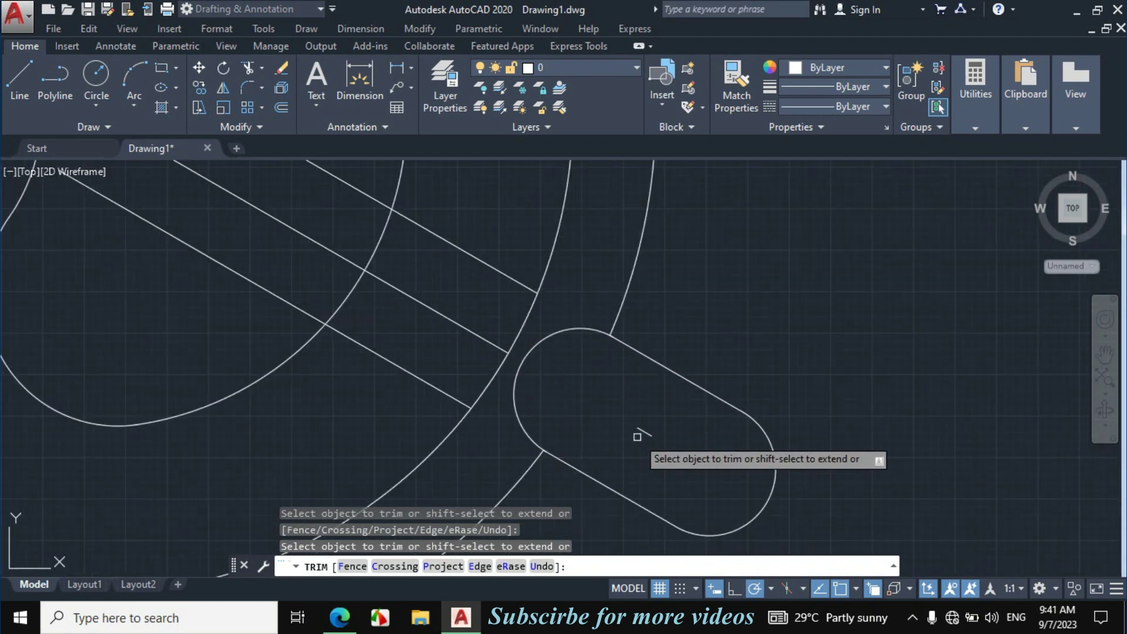
pyautogui.press('Escape')
# Erase the short leftover segment inside the slot and the three inclined lines remaining inside the inner reference circle
pyautogui.click(658, 430)
pyautogui.click(485, 278)
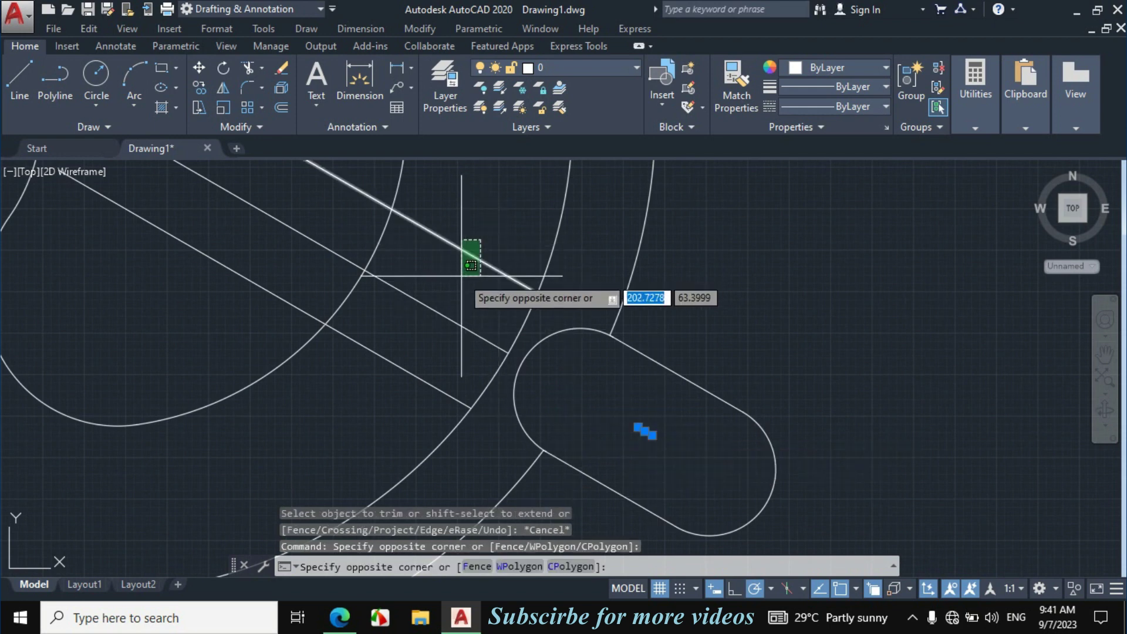
pyautogui.click(463, 247)
pyautogui.click(453, 283)
pyautogui.click(393, 348)
pyautogui.click(393, 348)
pyautogui.click(360, 389)
pyautogui.write('E')
pyautogui.press('Return')
pyautogui.scroll(-5, 359, 389)
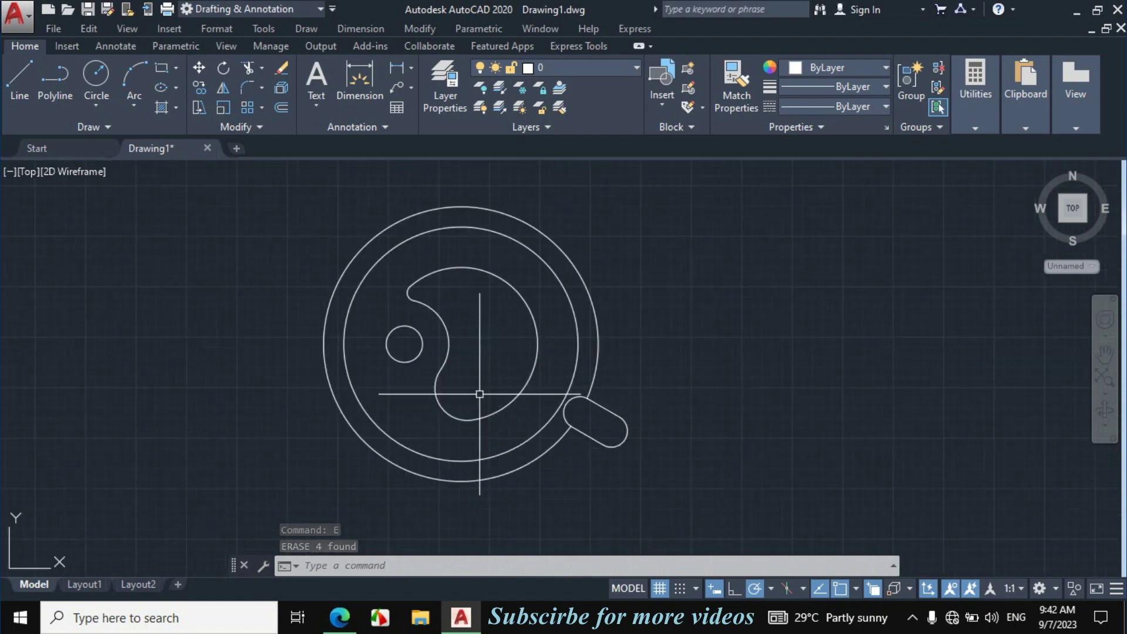
# Switch to the PDF in Edge and mark the R8 outer contour around the end of the inclined slot
pyautogui.click(339, 616)
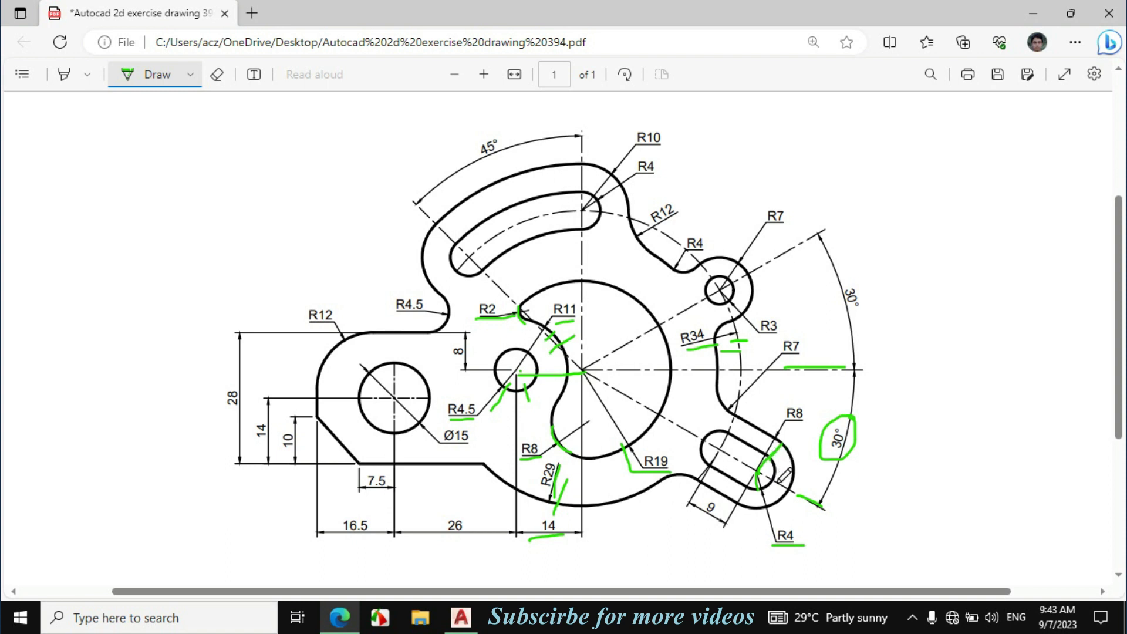
pyautogui.moveTo(775, 471)
pyautogui.mouseDown()
pyautogui.moveTo(796, 466)
pyautogui.moveTo(781, 503)
pyautogui.mouseUp()
# Switch to AutoCAD and offset both straight edges and both end arcs of the inclined slot outward by 4
pyautogui.click(462, 617)
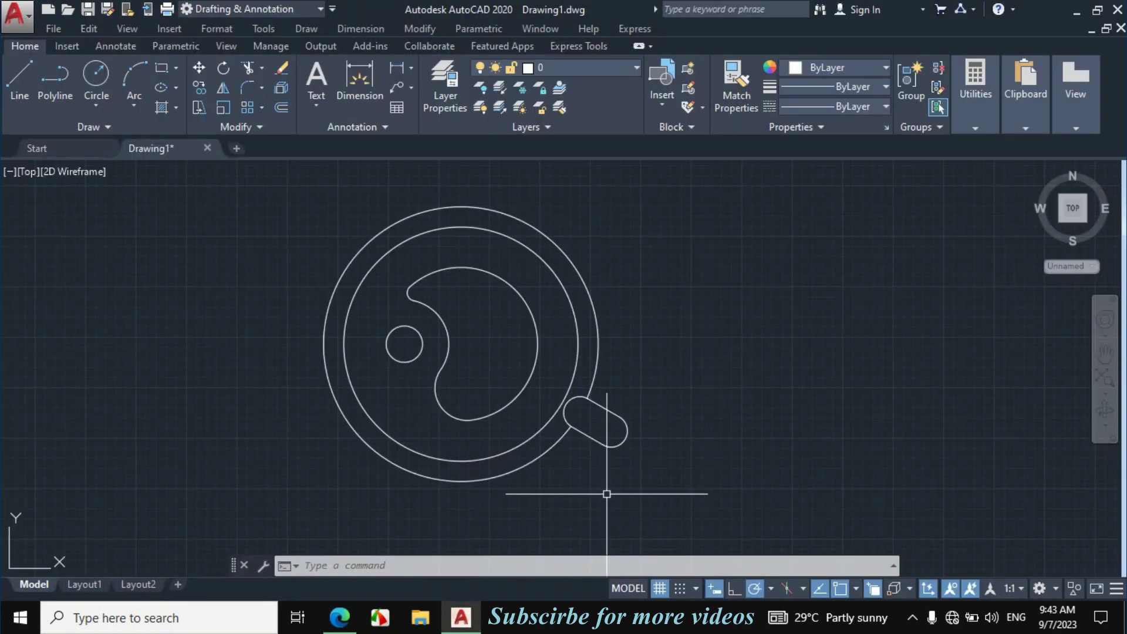
pyautogui.scroll(4, 599, 430)
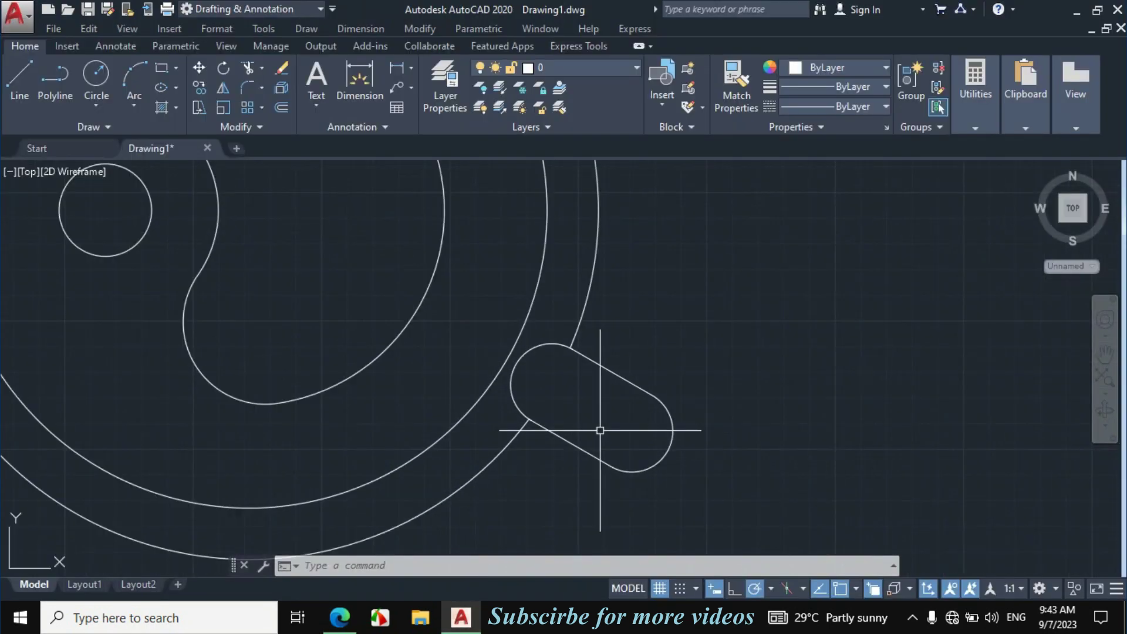
pyautogui.write('o')
pyautogui.press('Return')
pyautogui.write('4')
pyautogui.press('Return')
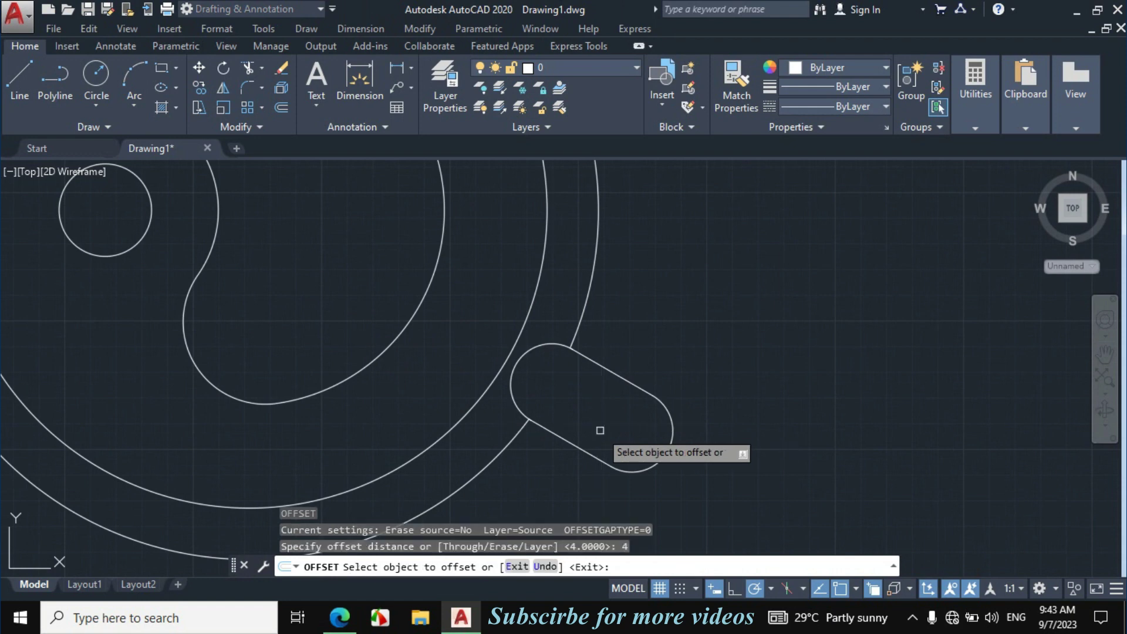
pyautogui.click(624, 379)
pyautogui.click(692, 327)
pyautogui.click(556, 352)
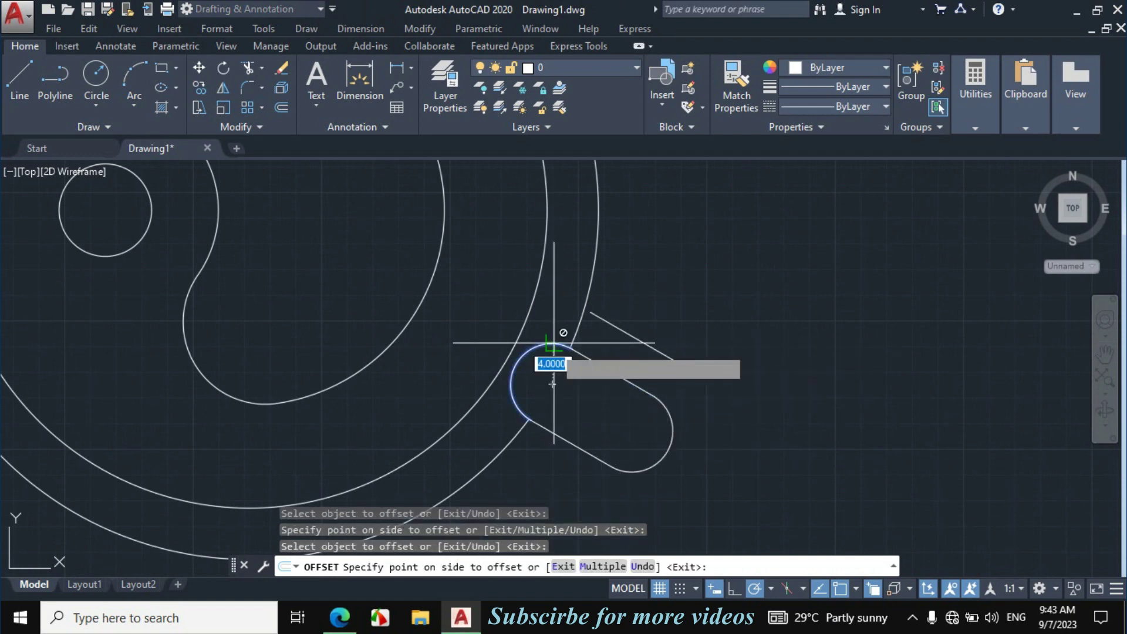
pyautogui.click(488, 339)
pyautogui.click(572, 447)
pyautogui.click(561, 482)
pyautogui.click(657, 461)
pyautogui.click(701, 512)
pyautogui.press('Escape')
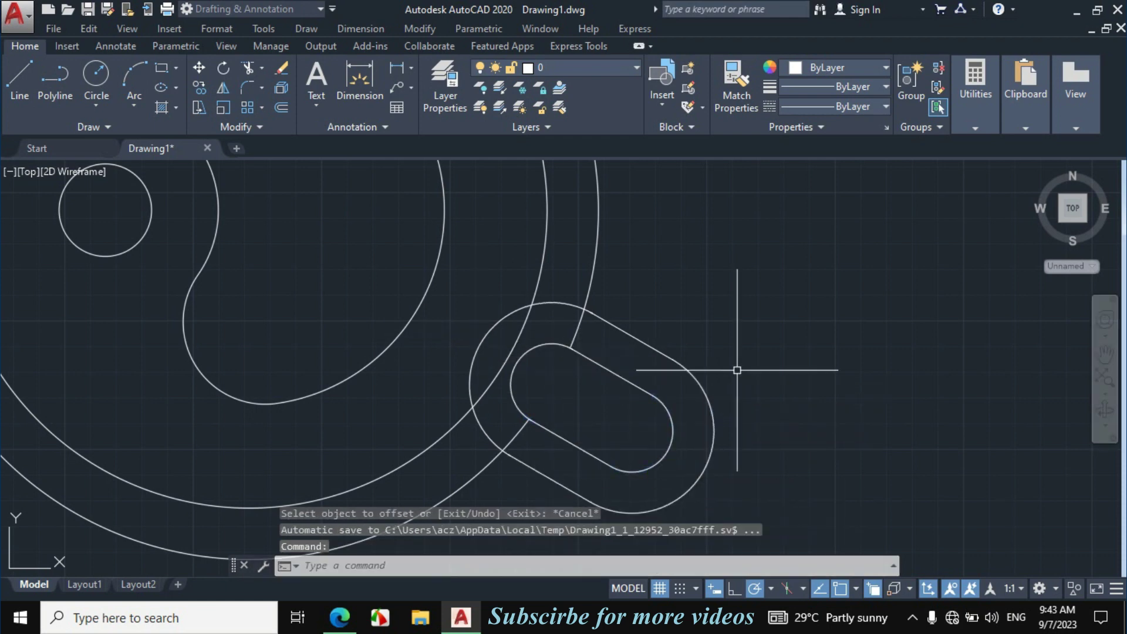
pyautogui.scroll(-2, 666, 377)
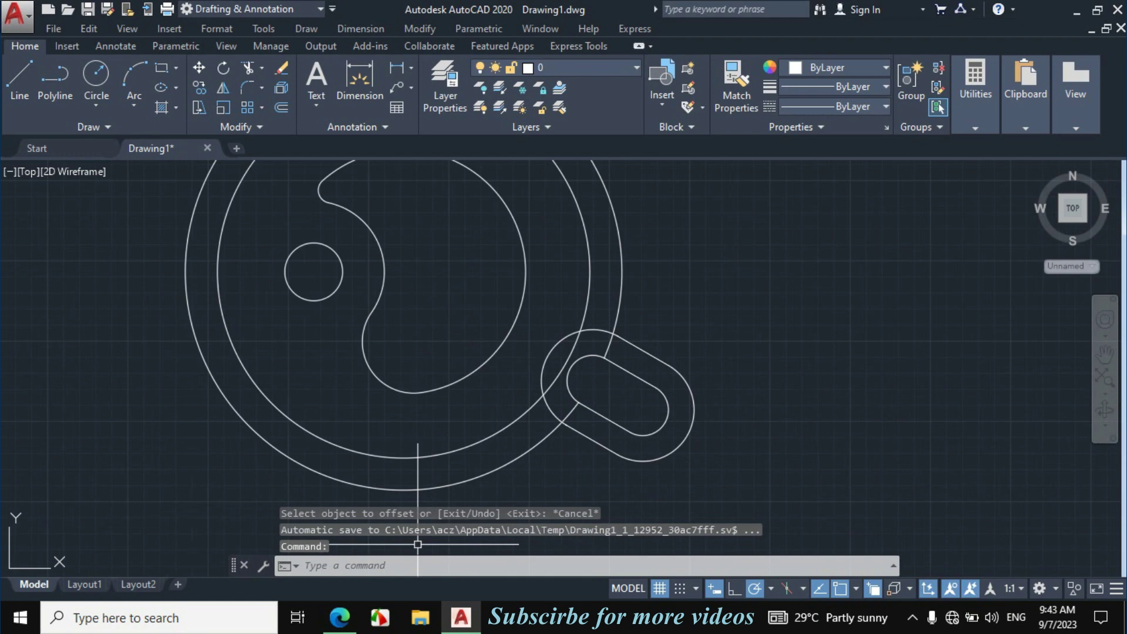
# Switch to the PDF in Edge and mark the R34 centreline, the R3 and R7 circles, the neighbouring fillets and the upper 30° angle
pyautogui.click(339, 617)
pyautogui.moveTo(726, 317); pyautogui.dragTo(723, 283)
pyautogui.moveTo(604, 216); pyautogui.dragTo(506, 237)
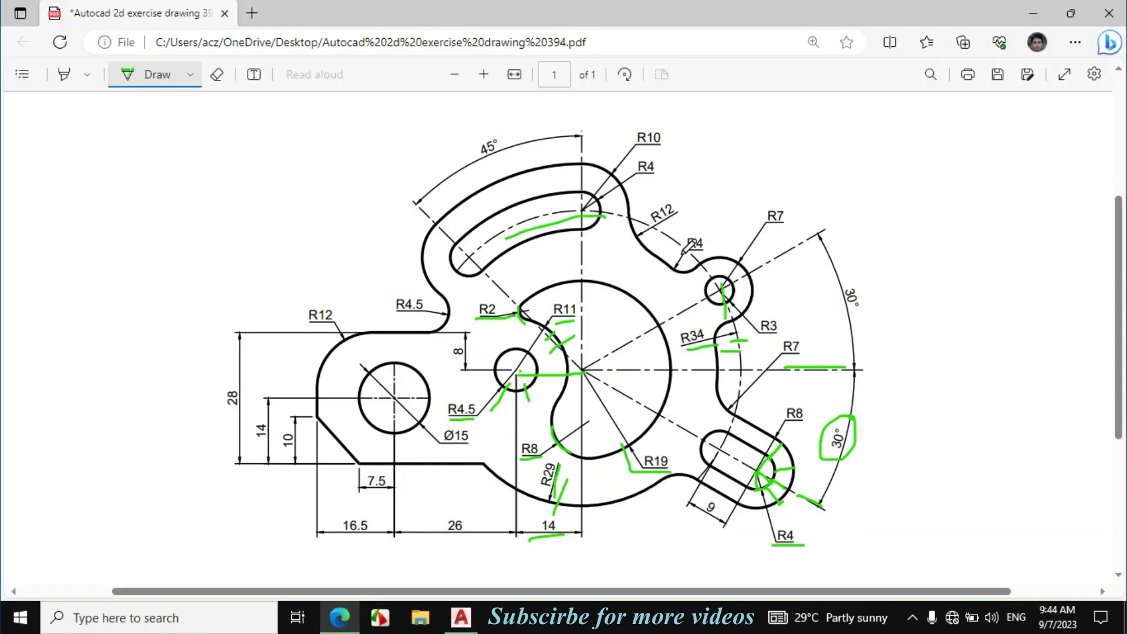
pyautogui.moveTo(715, 384); pyautogui.dragTo(729, 408)
pyautogui.moveTo(713, 347); pyautogui.dragTo(711, 327)
pyautogui.moveTo(690, 283); pyautogui.dragTo(654, 260)
pyautogui.moveTo(874, 297)
pyautogui.mouseDown()
pyautogui.moveTo(834, 282)
pyautogui.moveTo(826, 308)
pyautogui.moveTo(865, 320)
pyautogui.moveTo(873, 291)
pyautogui.mouseUp()
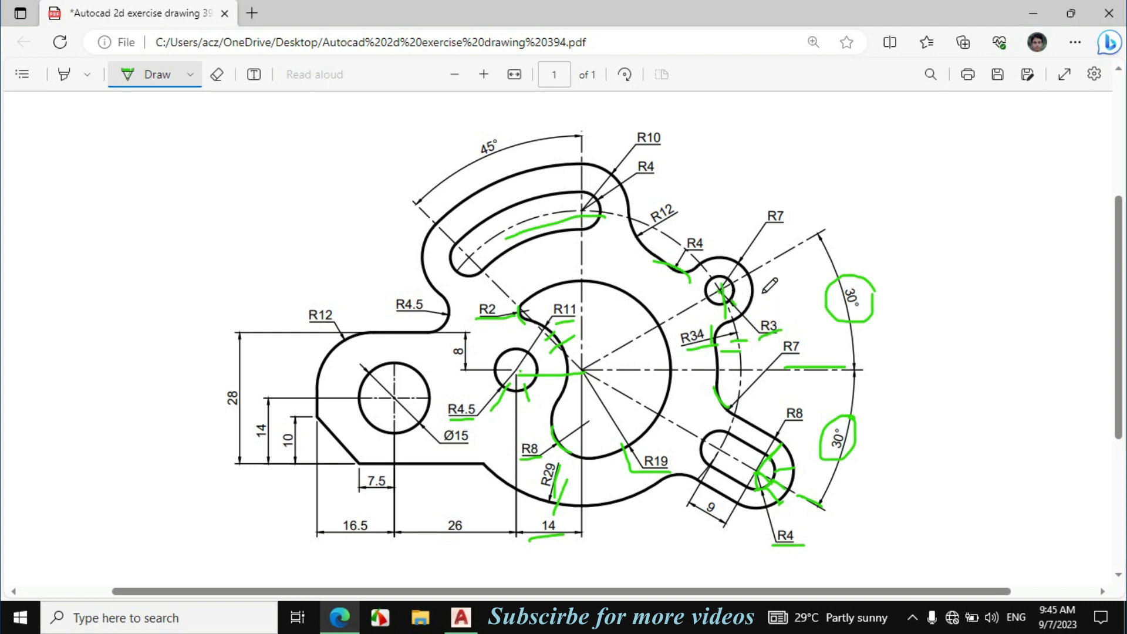
pyautogui.moveTo(769, 231); pyautogui.dragTo(798, 226)
# Switch to AutoCAD and draw a 100-unit construction line from the centre of the reference circles at 30°
pyautogui.click(461, 616)
pyautogui.scroll(-2, 586, 452)
pyautogui.scroll(2, 585, 452)
pyautogui.click(19, 76)
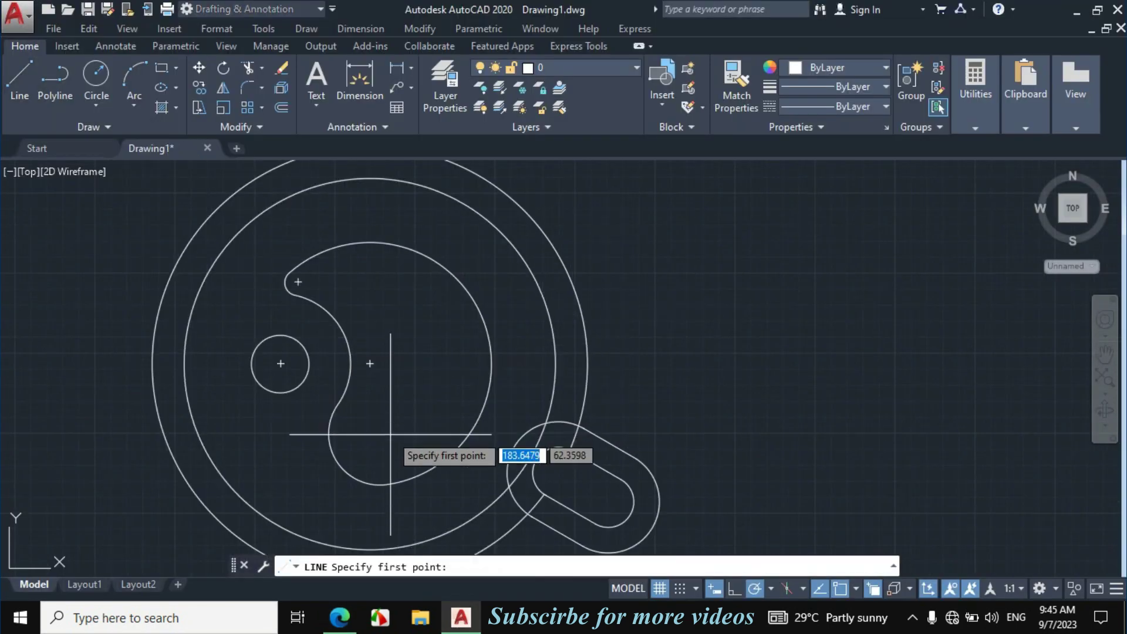
pyautogui.click(370, 363)
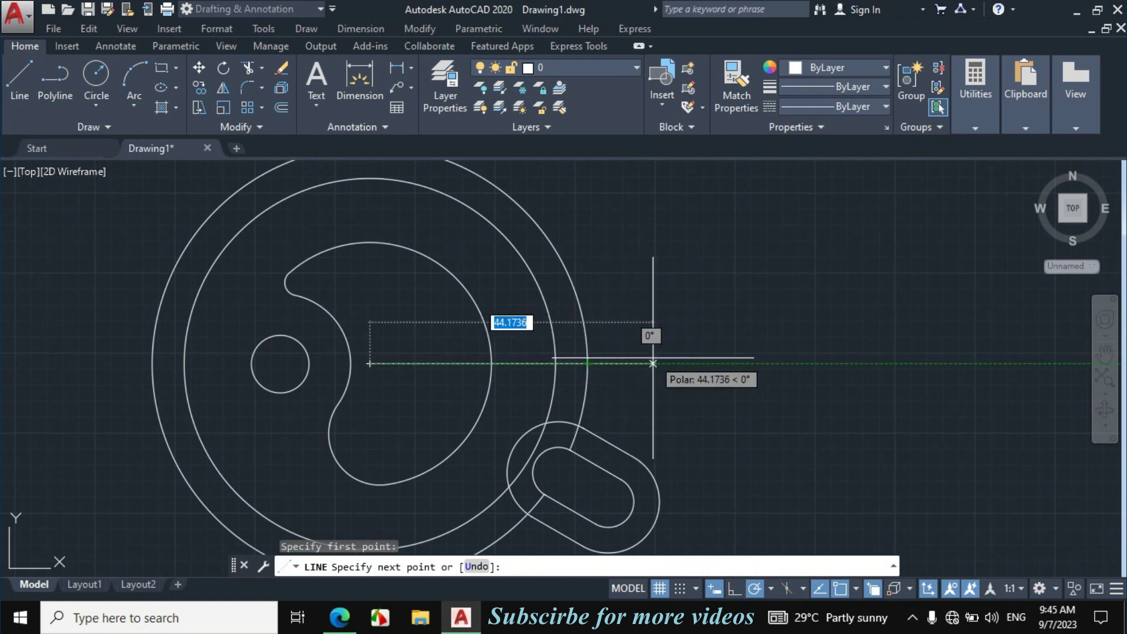
pyautogui.write('100')
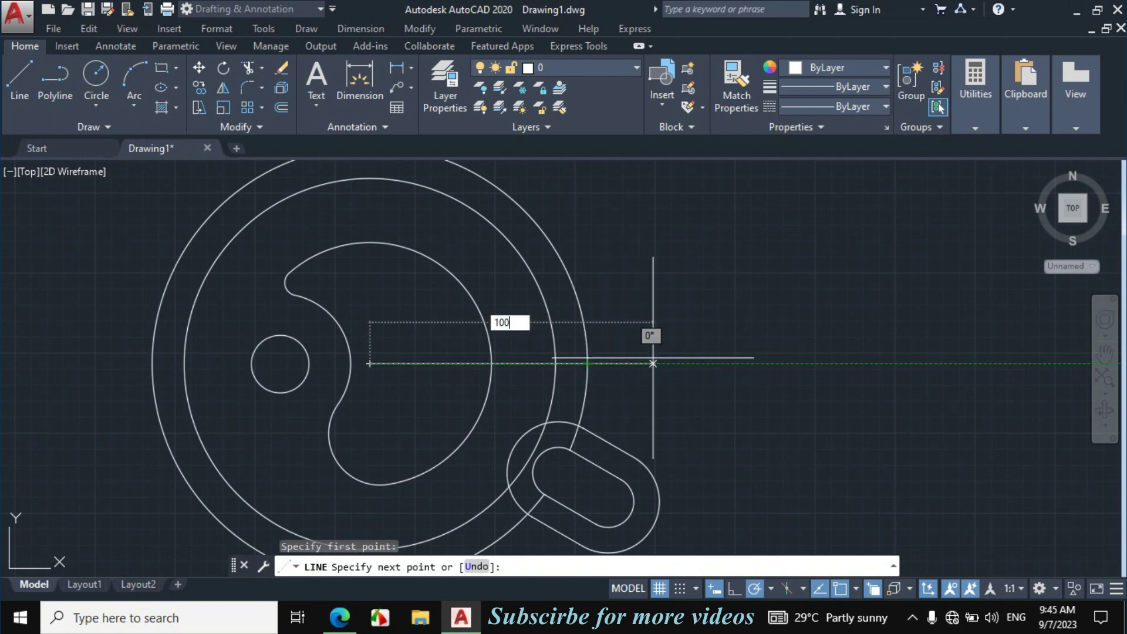
pyautogui.press('Tab')
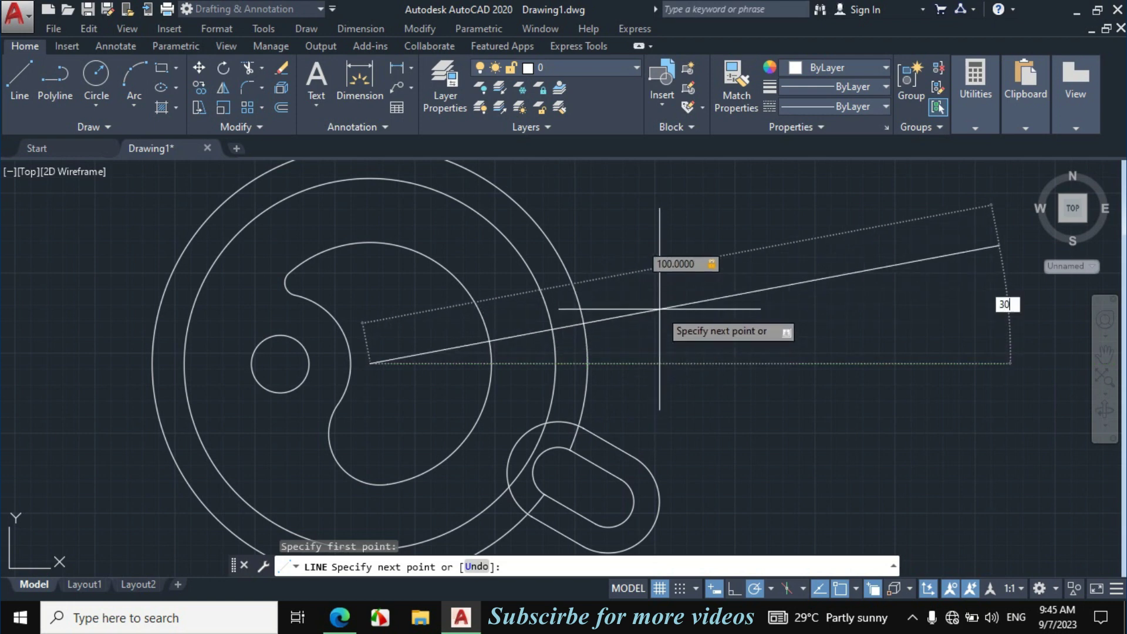
pyautogui.press('Return')
pyautogui.press('Escape')
# Draw a circle of radius 3 where the 30° line crosses the outer reference circle
pyautogui.scroll(4, 565, 251)
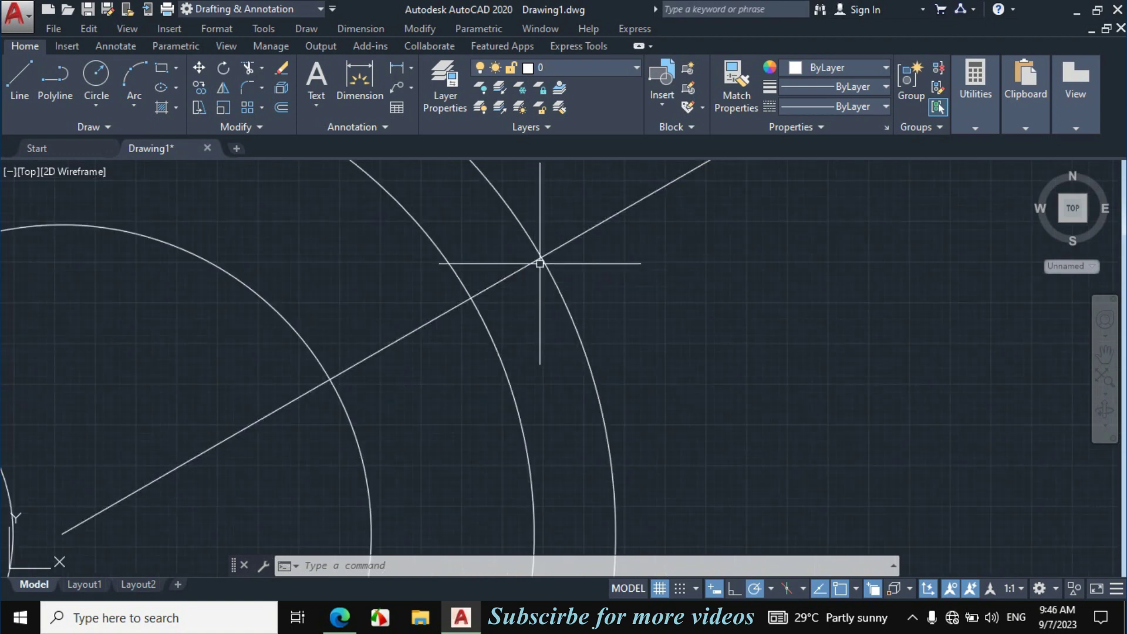
pyautogui.press('Return')
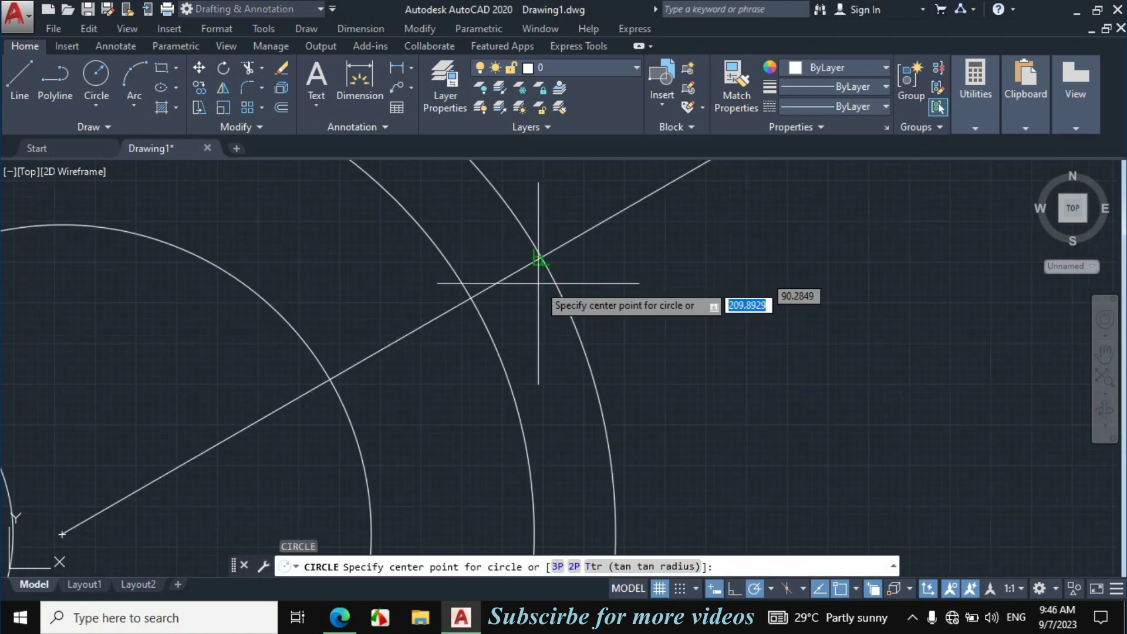
pyautogui.click(541, 257)
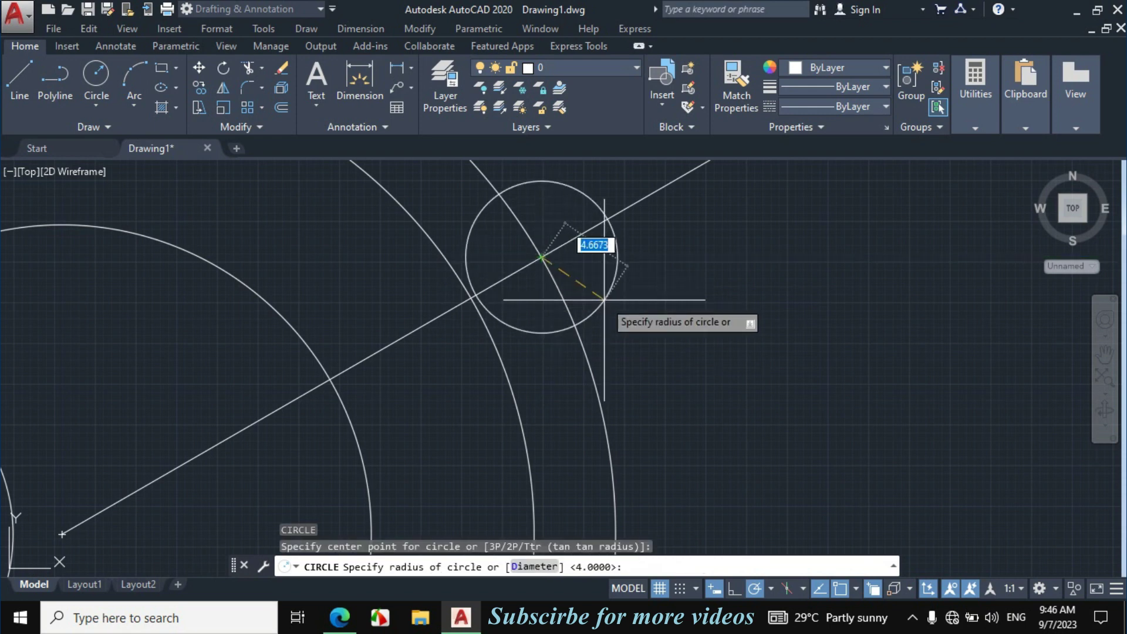
pyautogui.write('3')
pyautogui.press('Return')
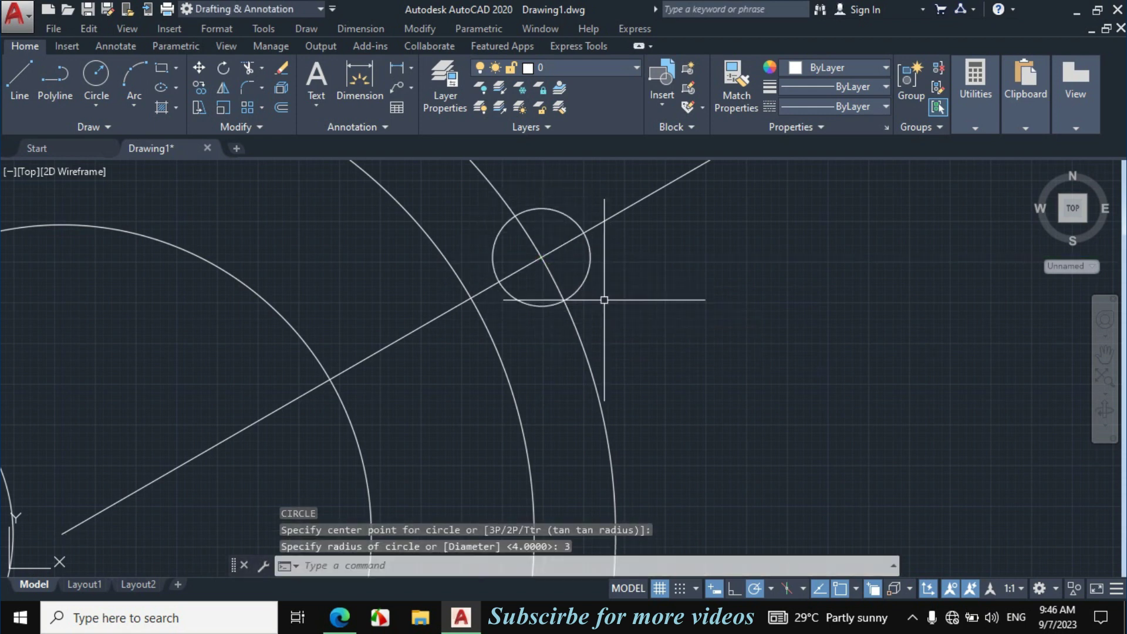
# Draw a concentric circle of radius 7 around the radius 3 circle
pyautogui.write('c')
pyautogui.press('Return')
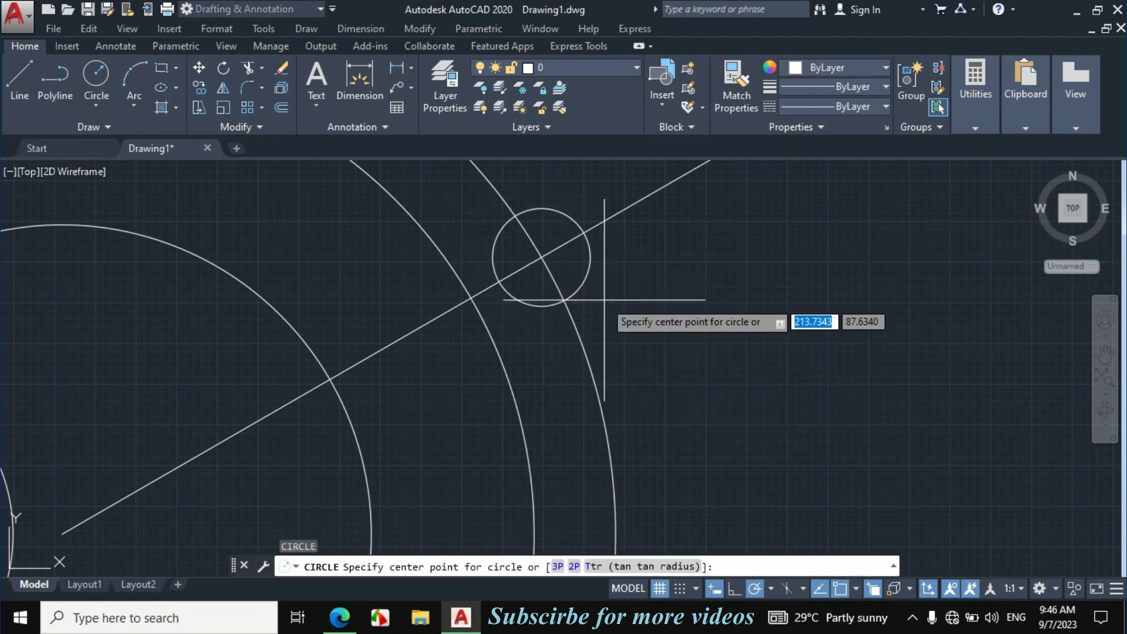
pyautogui.click(541, 257)
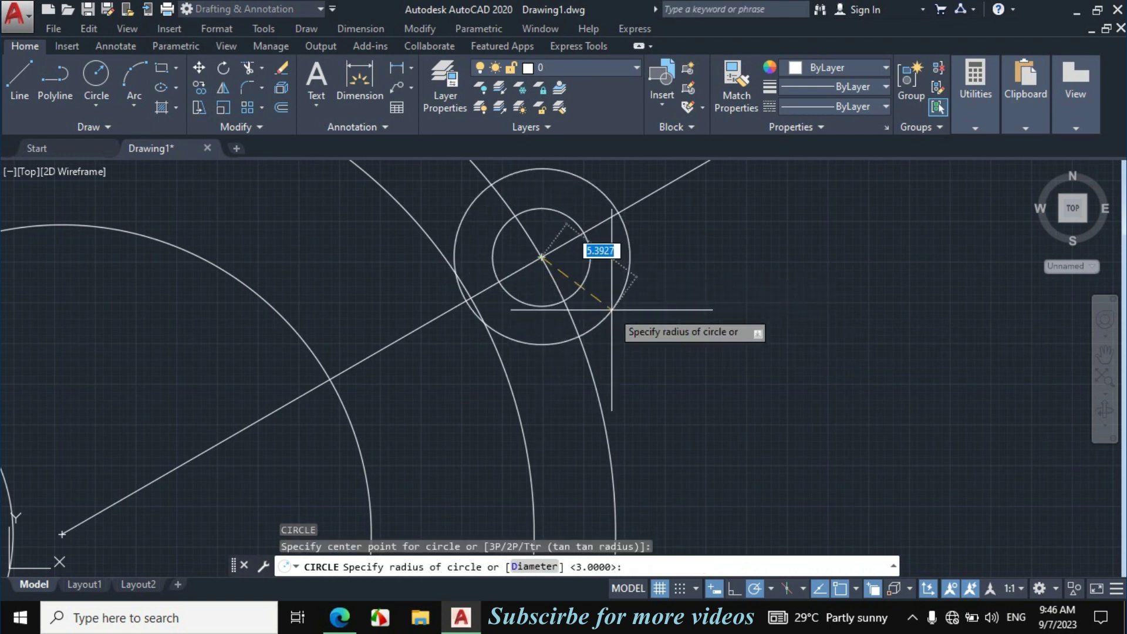
pyautogui.write('7')
pyautogui.press('Return')
# Erase the 30° construction line running through the radius 3 and radius 7 circles
pyautogui.scroll(-2, 608, 402)
pyautogui.scroll(-2, 608, 402)
pyautogui.click(697, 241)
pyautogui.click(683, 337)
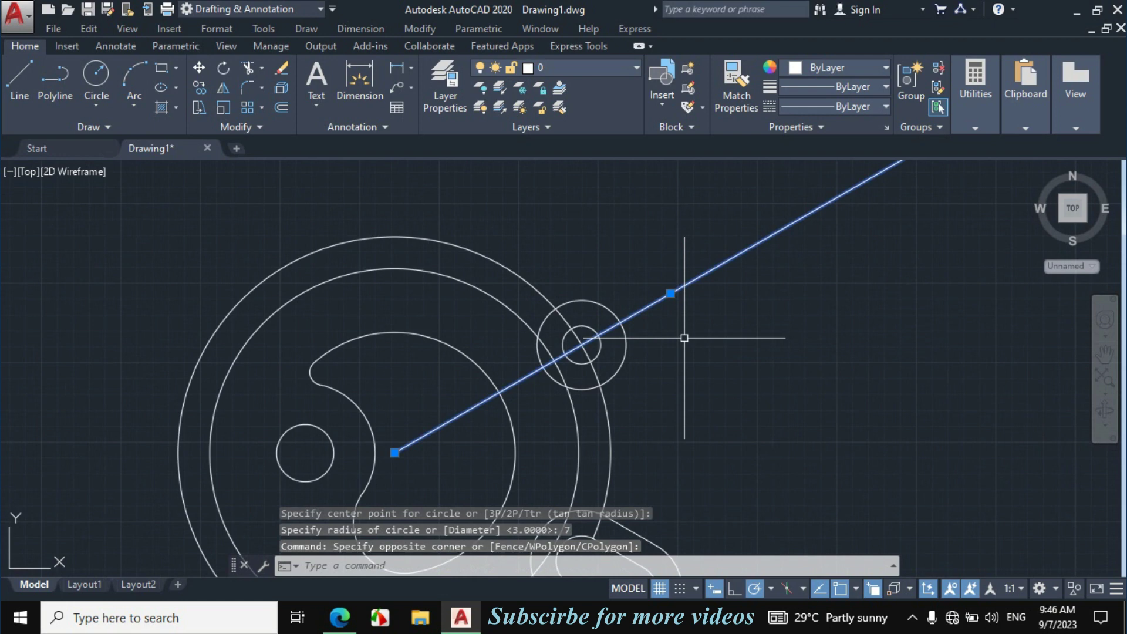
pyautogui.write('E')
pyautogui.press('Return')
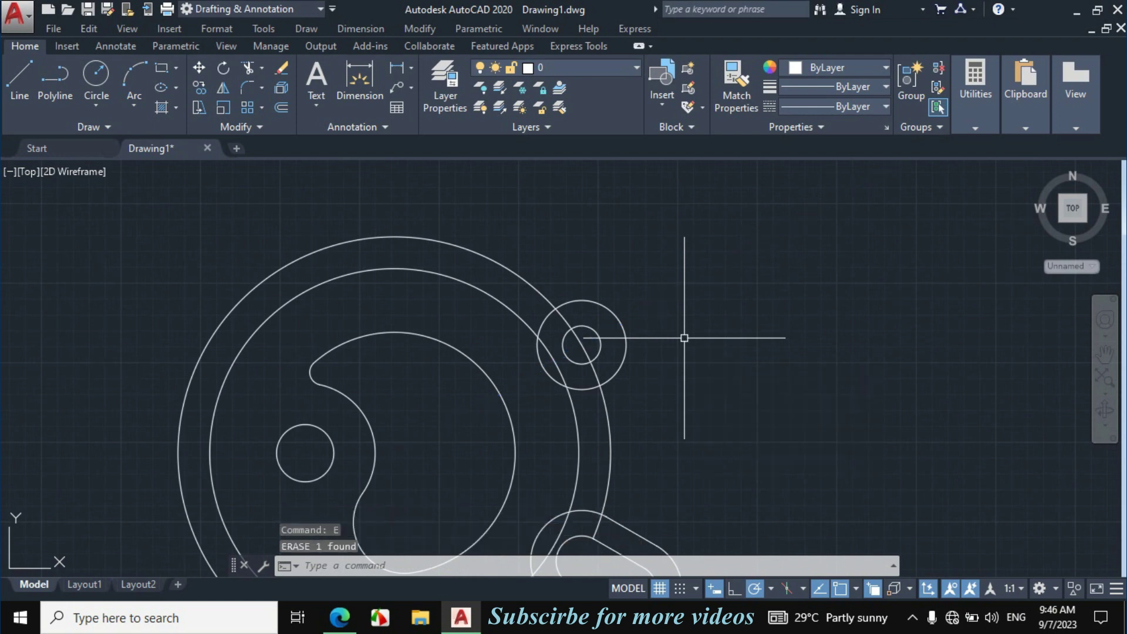
pyautogui.scroll(-2, 684, 338)
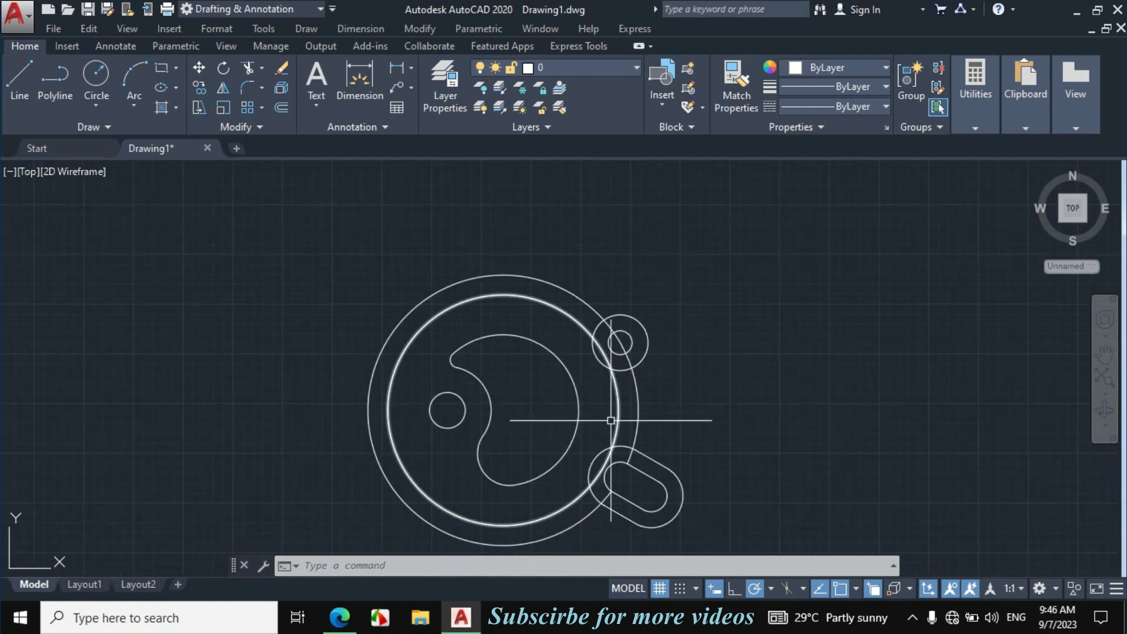
# Switch to the PDF in Edge and mark the curved slot's vertical and inclined centrelines and its 45° angle
pyautogui.click(340, 616)
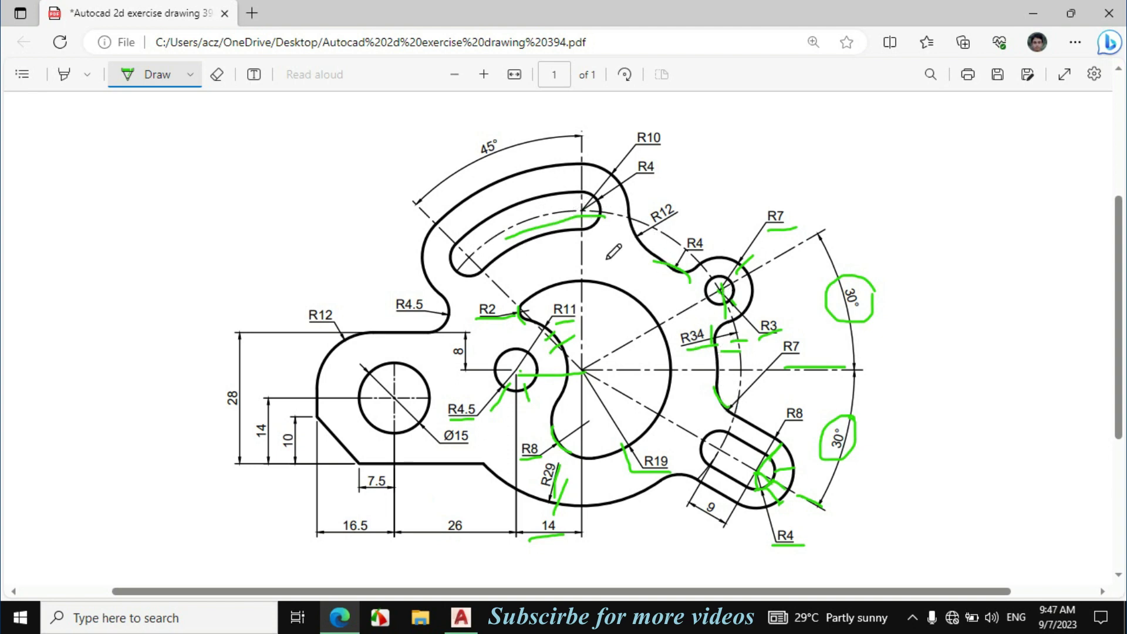
pyautogui.moveTo(583, 296); pyautogui.dragTo(581, 242)
pyautogui.moveTo(518, 293); pyautogui.dragTo(487, 270)
pyautogui.moveTo(508, 135)
pyautogui.mouseDown()
pyautogui.moveTo(456, 150)
pyautogui.moveTo(507, 146)
pyautogui.mouseUp()
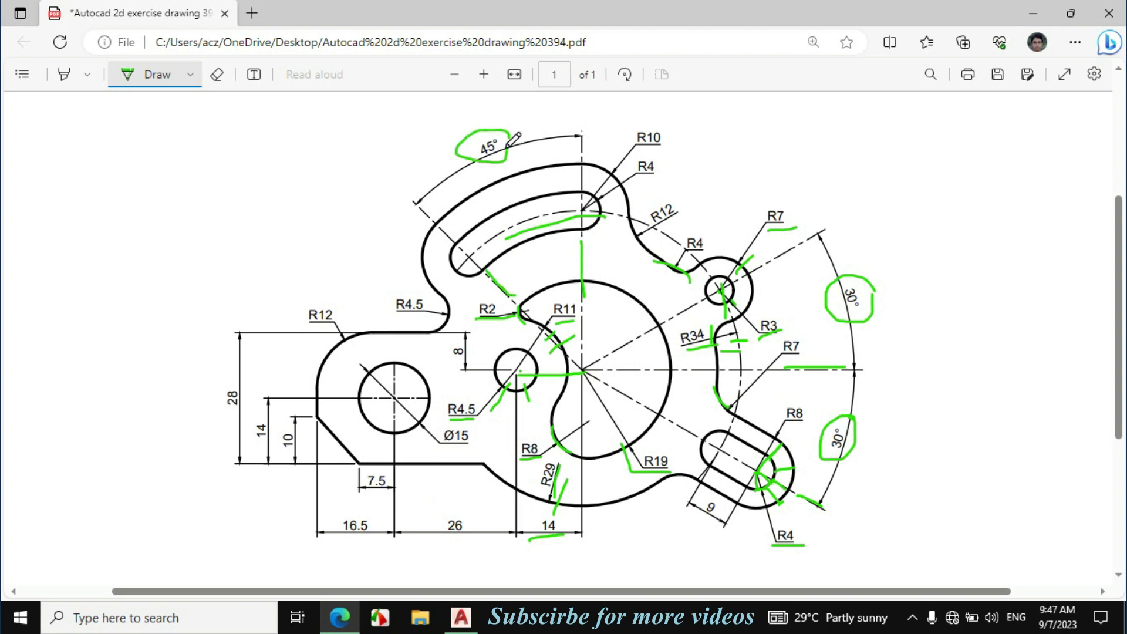
pyautogui.moveTo(580, 123); pyautogui.dragTo(583, 162)
# Switch to AutoCAD and draw a vertical construction line from the large circles' centre up past the outer reference circle
pyautogui.click(462, 616)
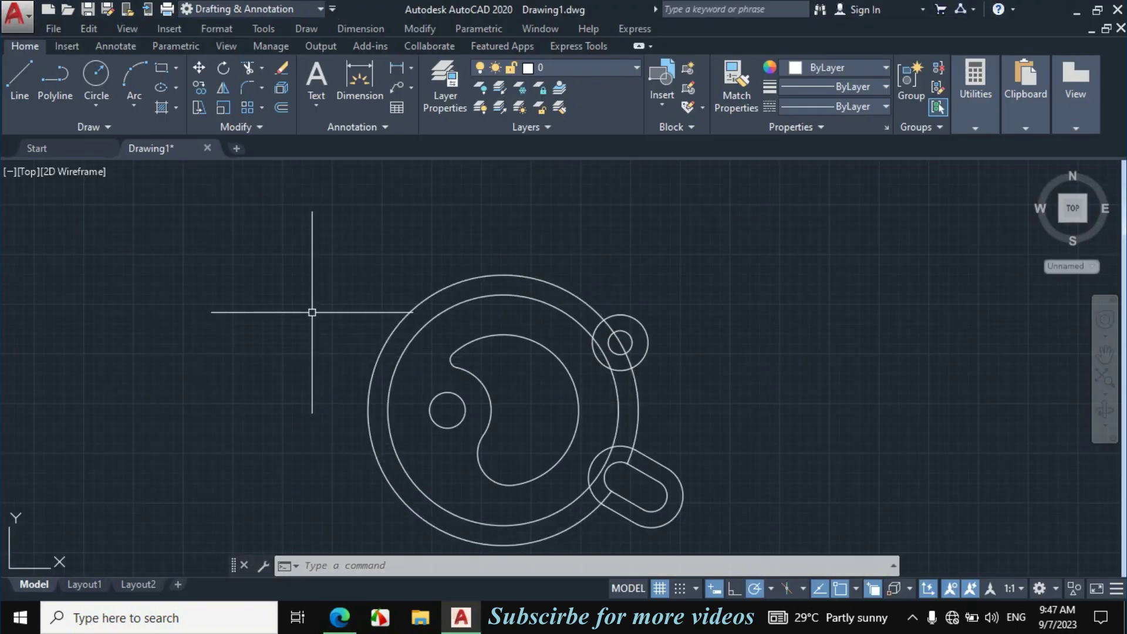
pyautogui.write('l')
pyautogui.press('Return')
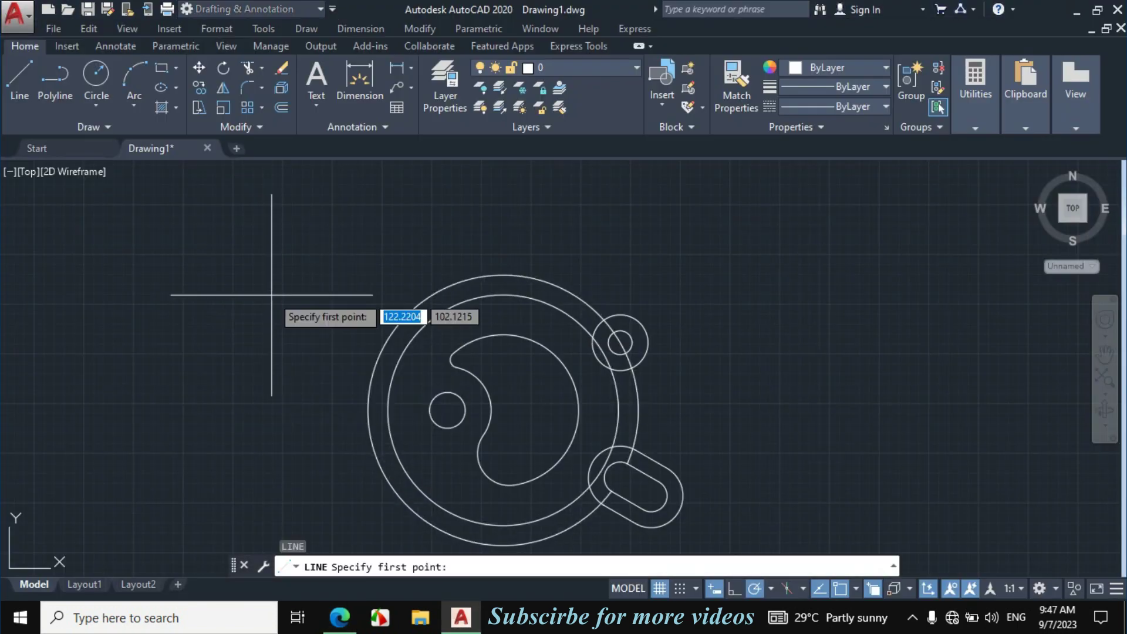
pyautogui.click(503, 410)
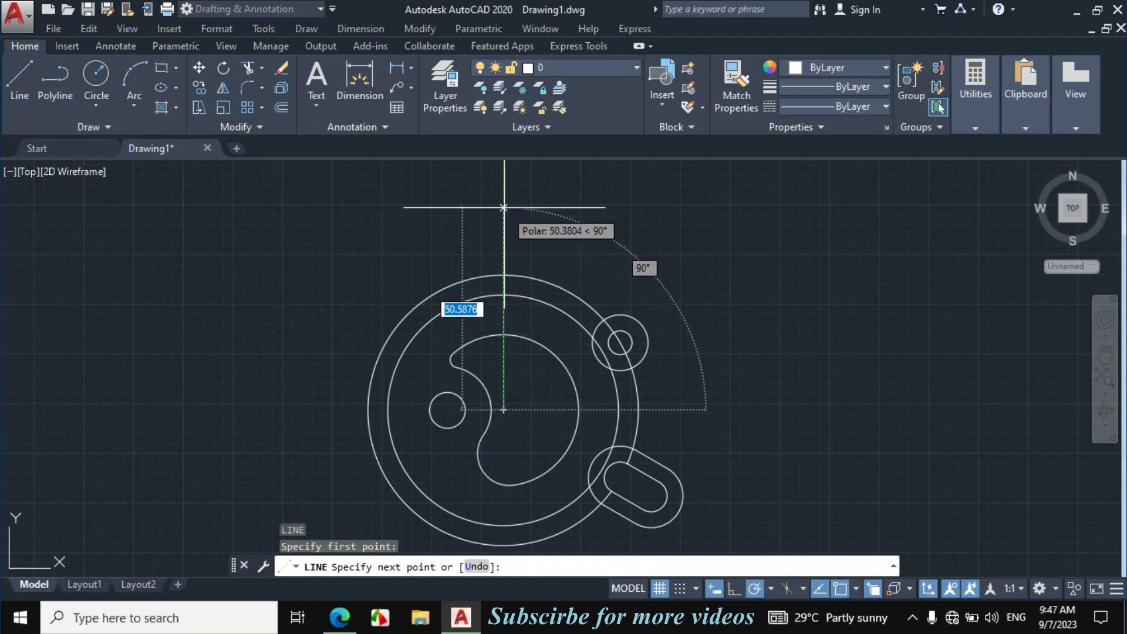
pyautogui.click(503, 188)
pyautogui.press('Escape')
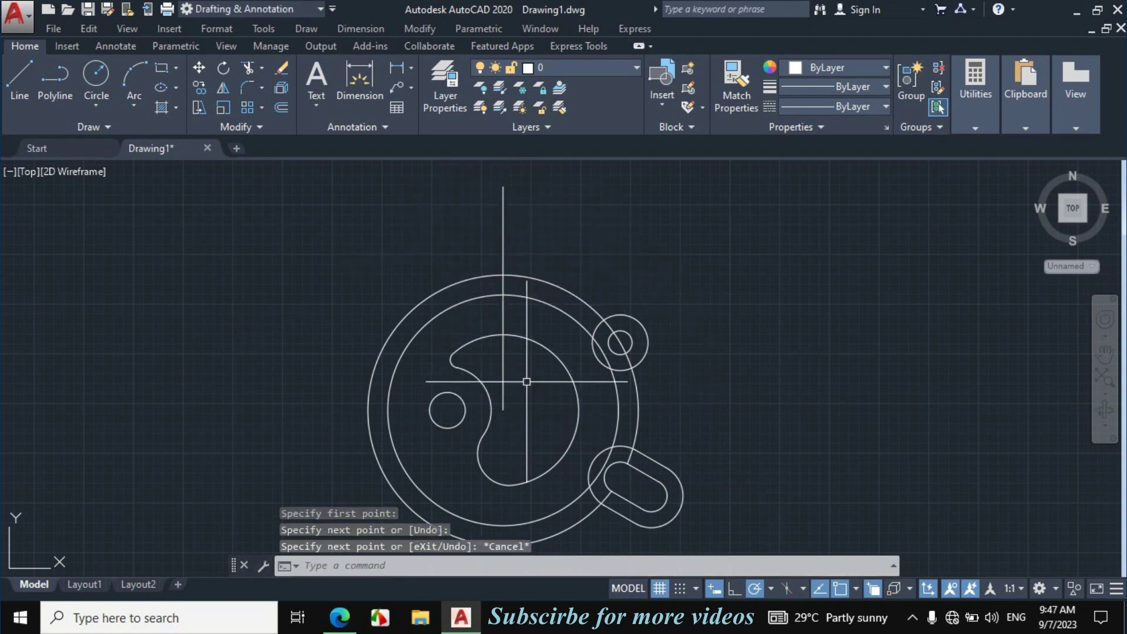
# Draw a construction line 50 long at 135° from the large circles' centre
pyautogui.press('Return')
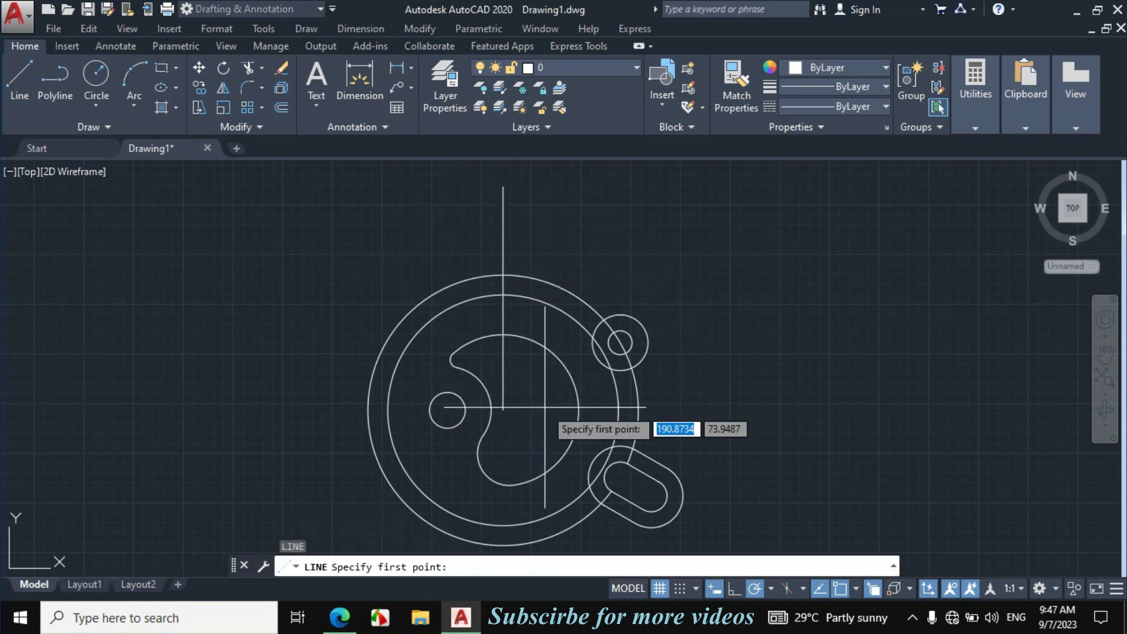
pyautogui.click(503, 409)
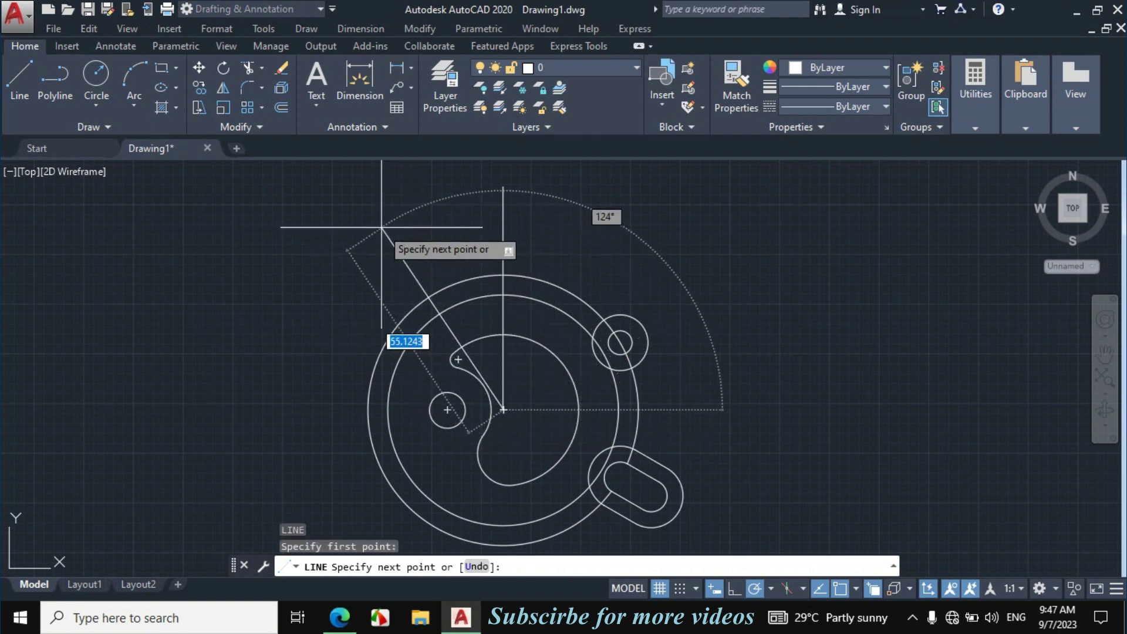
pyautogui.write('50')
pyautogui.press('Tab')
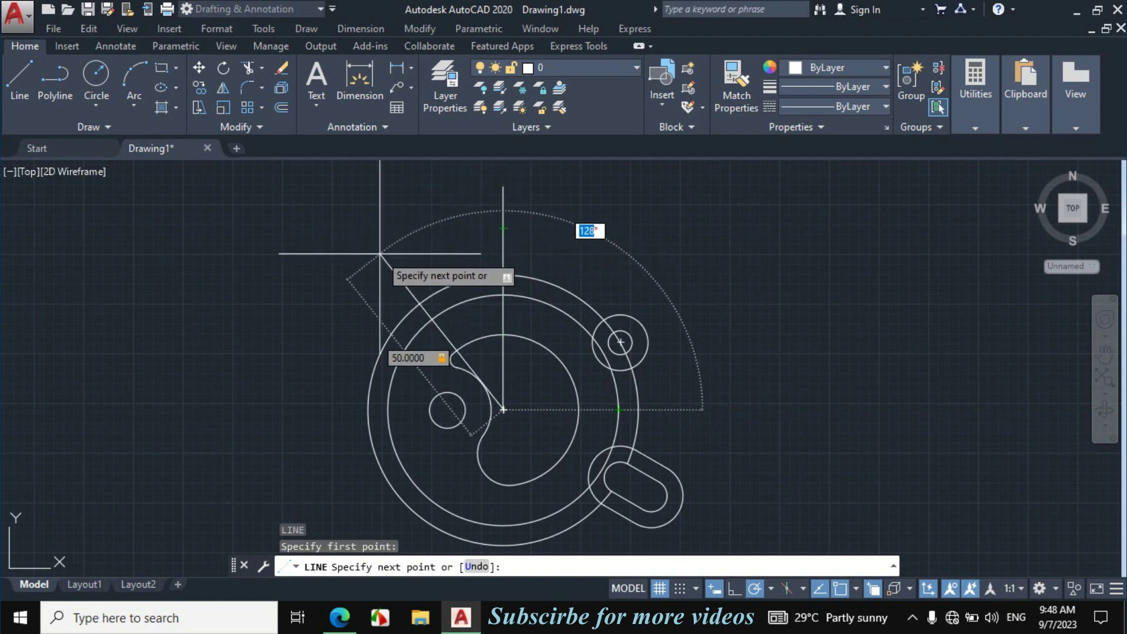
pyautogui.write('135')
pyautogui.press('Return')
pyautogui.press('Escape')
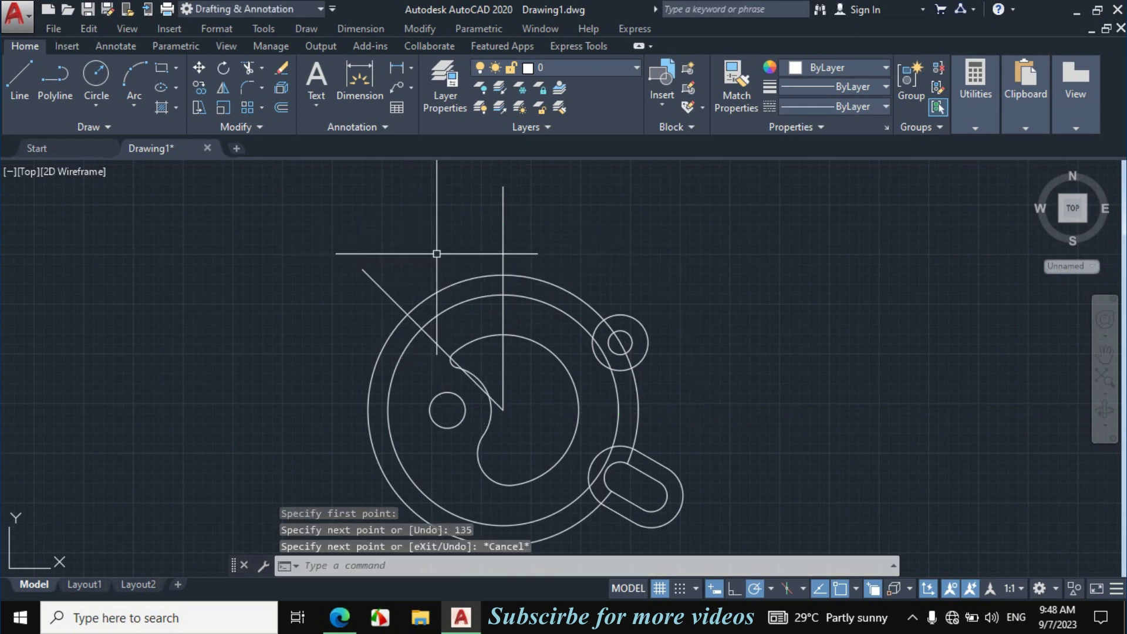
# Switch to the PDF in Edge and mark the R4 ends of the curved slot
pyautogui.scroll(2, 446, 253)
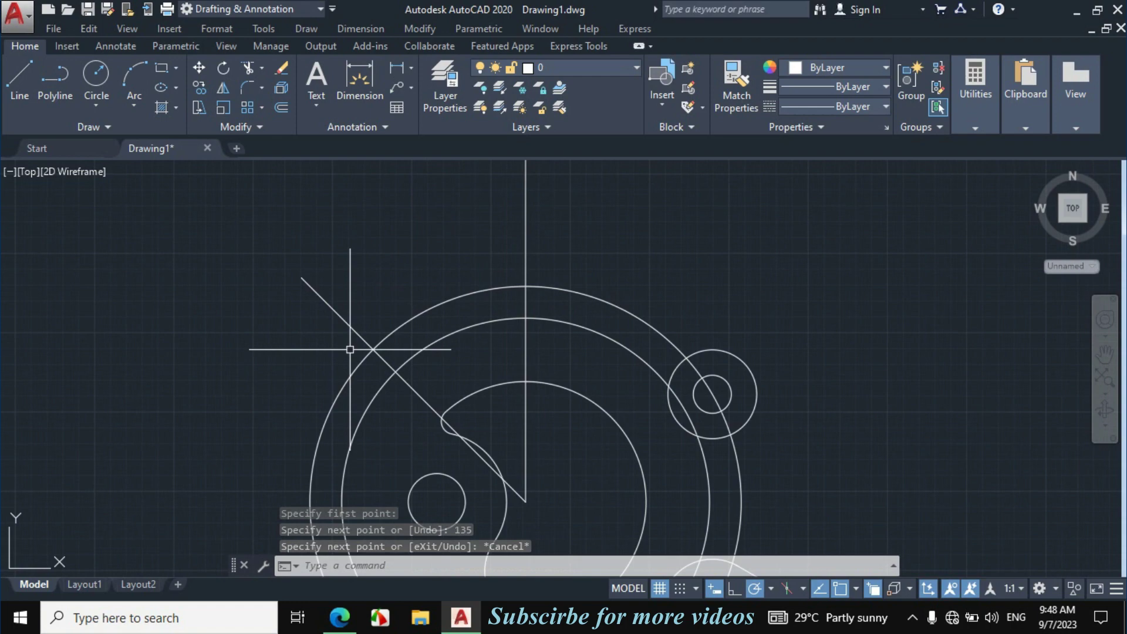
pyautogui.click(339, 616)
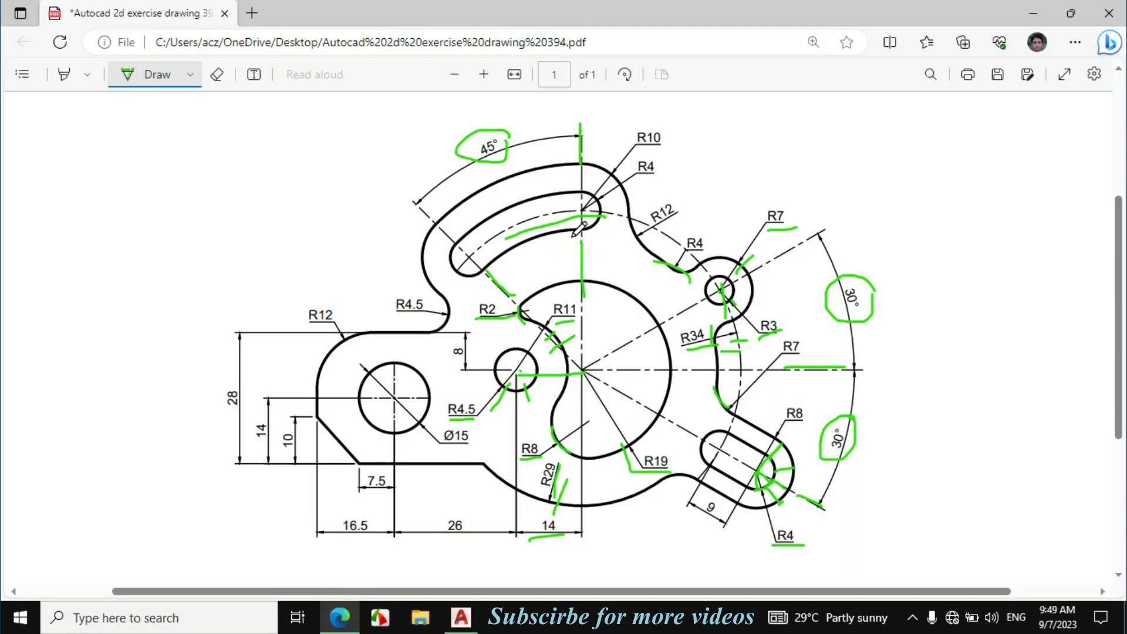
pyautogui.moveTo(443, 267); pyautogui.dragTo(460, 268)
# Switch to AutoCAD and draw a circle of radius 4 where the vertical line crosses the outer reference circle
pyautogui.click(477, 612)
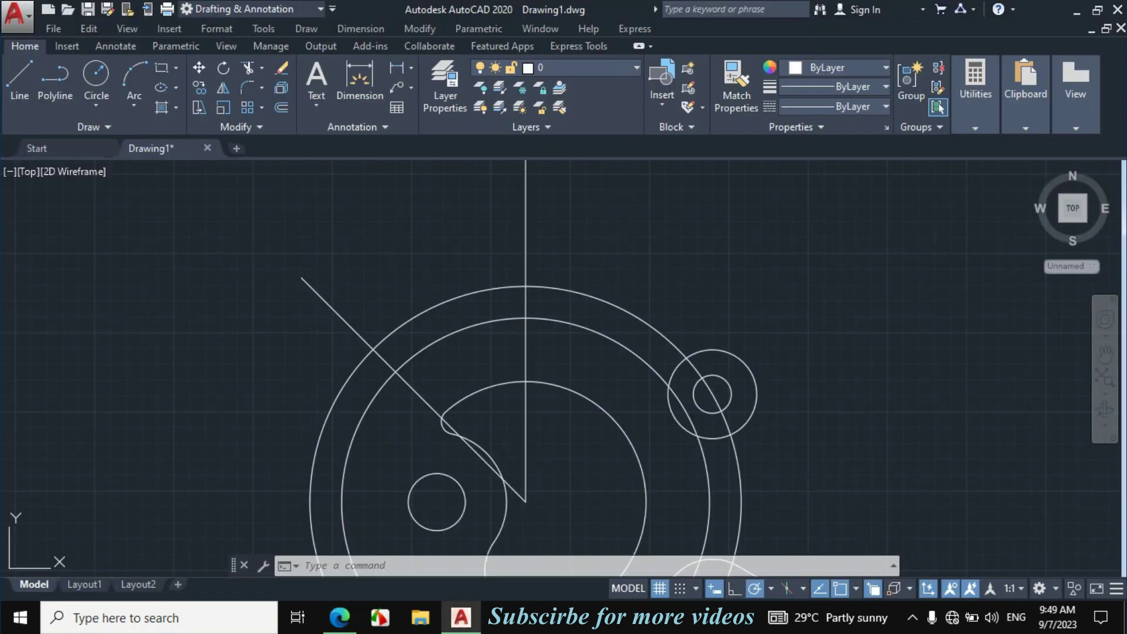
pyautogui.write('c')
pyautogui.press('Return')
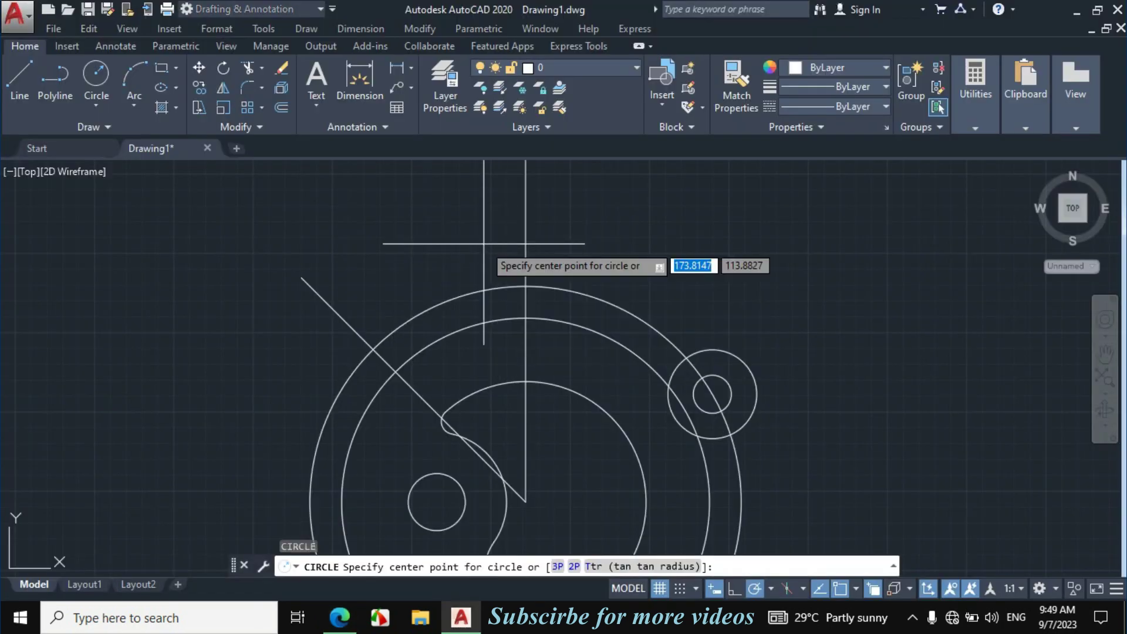
pyautogui.scroll(4, 517, 293)
pyautogui.click(540, 295)
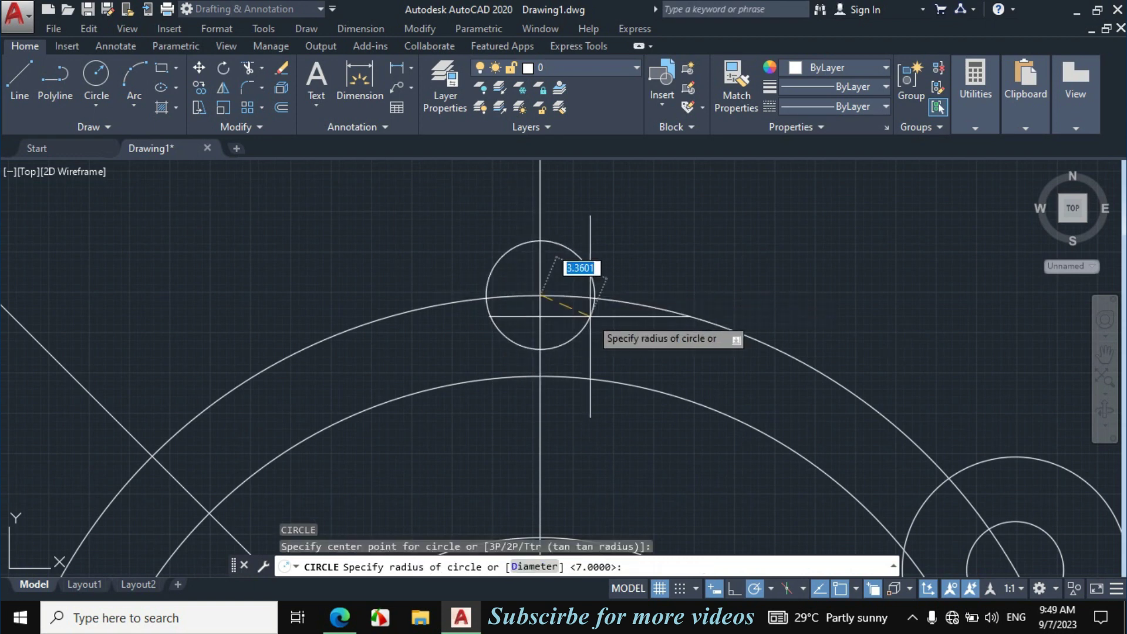
pyautogui.write('4')
pyautogui.press('Return')
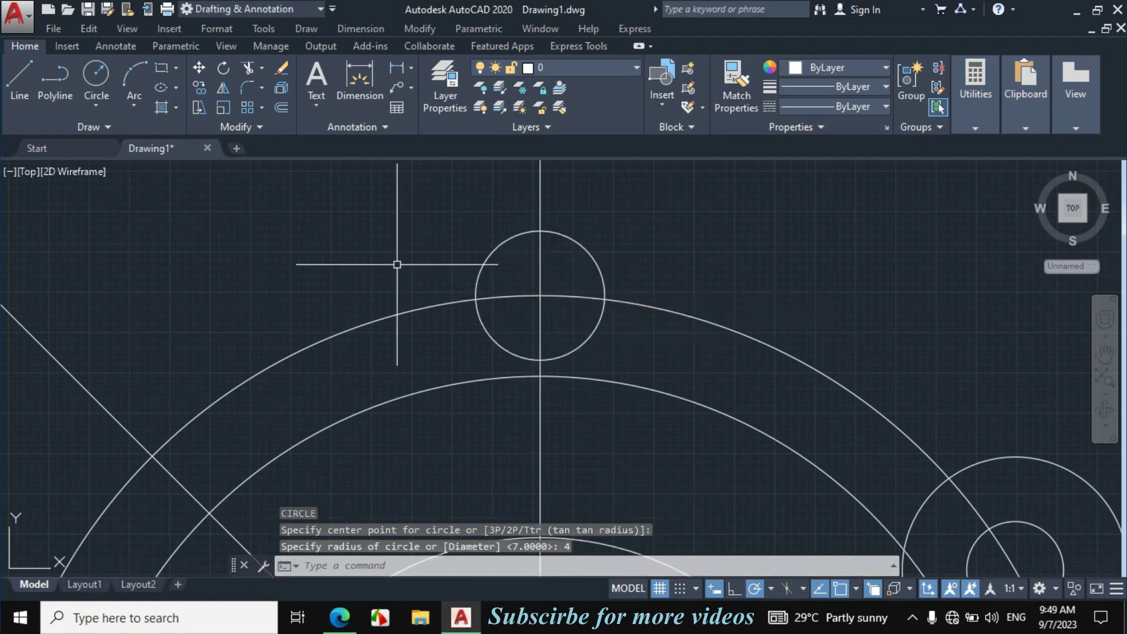
# Draw another circle of radius 4 where the 135° line crosses the outer reference circle
pyautogui.scroll(-2, 394, 262)
pyautogui.write('c')
pyautogui.press('Return')
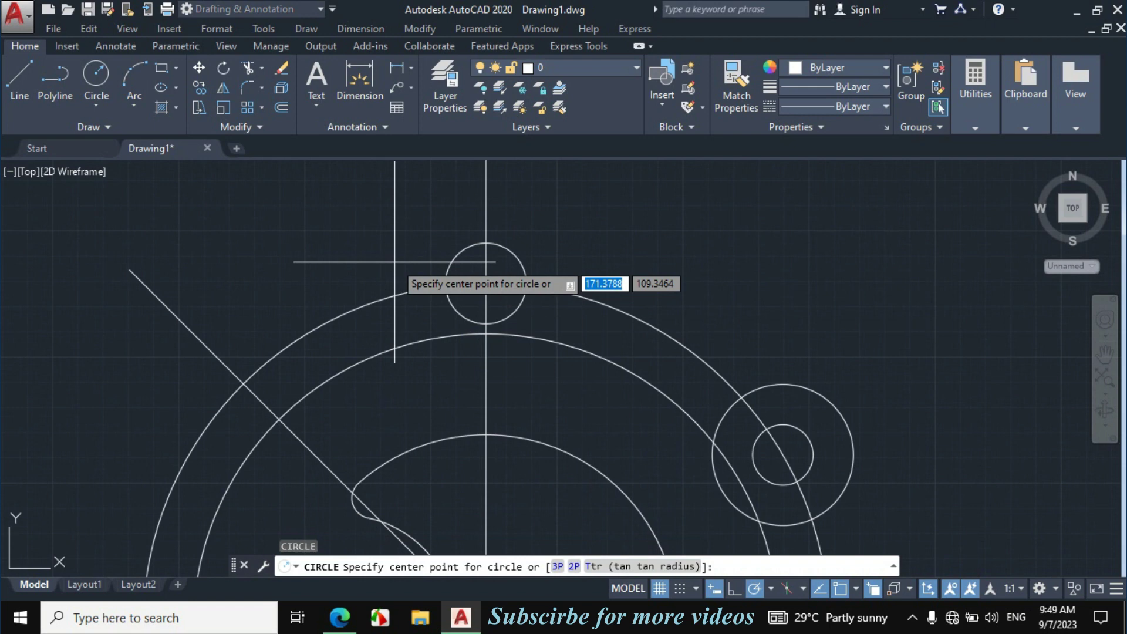
pyautogui.click(244, 383)
pyautogui.write('4')
pyautogui.press('Return')
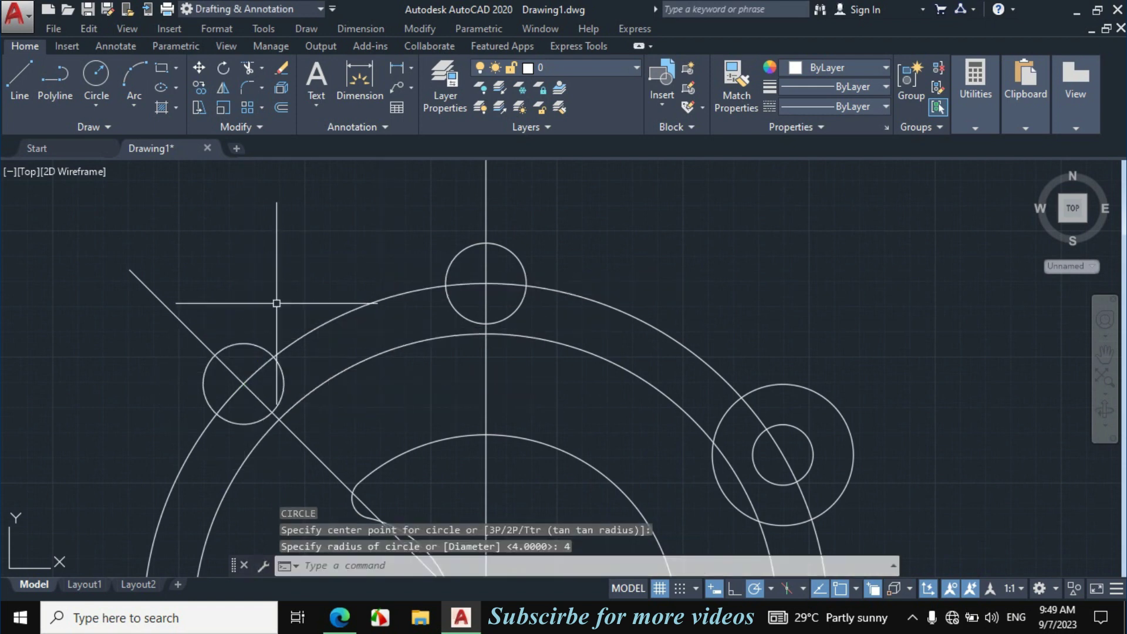
# Switch to the PDF in Edge, erase the scribbles inside the curved slot and mark the slot's offsets from its centreline
pyautogui.click(339, 617)
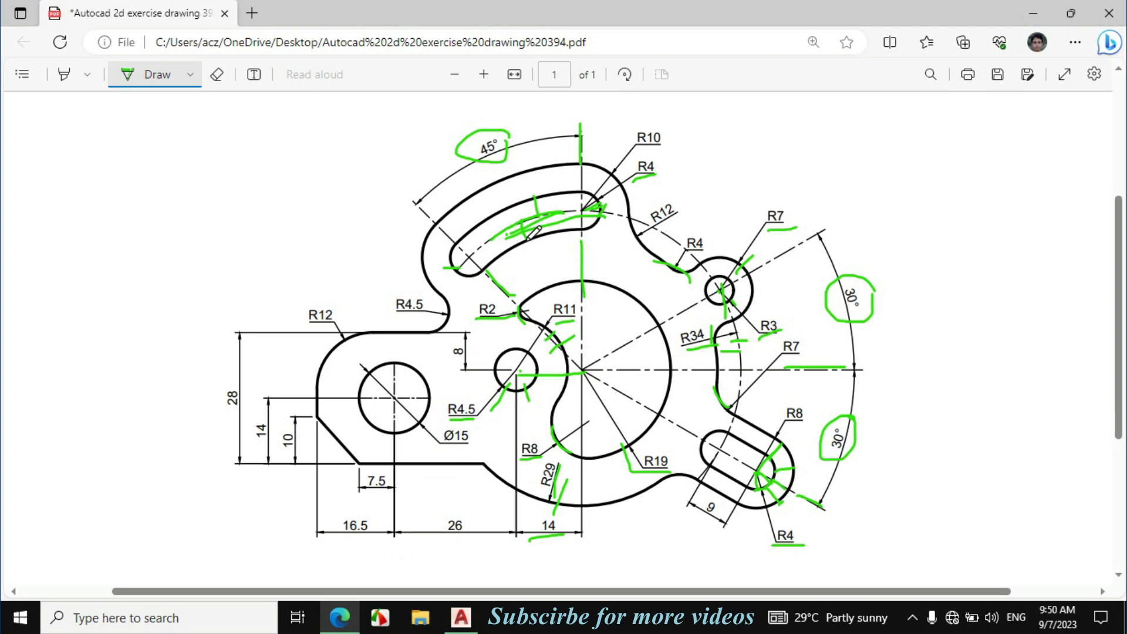
pyautogui.click(217, 74)
pyautogui.moveTo(525, 228); pyautogui.dragTo(536, 217)
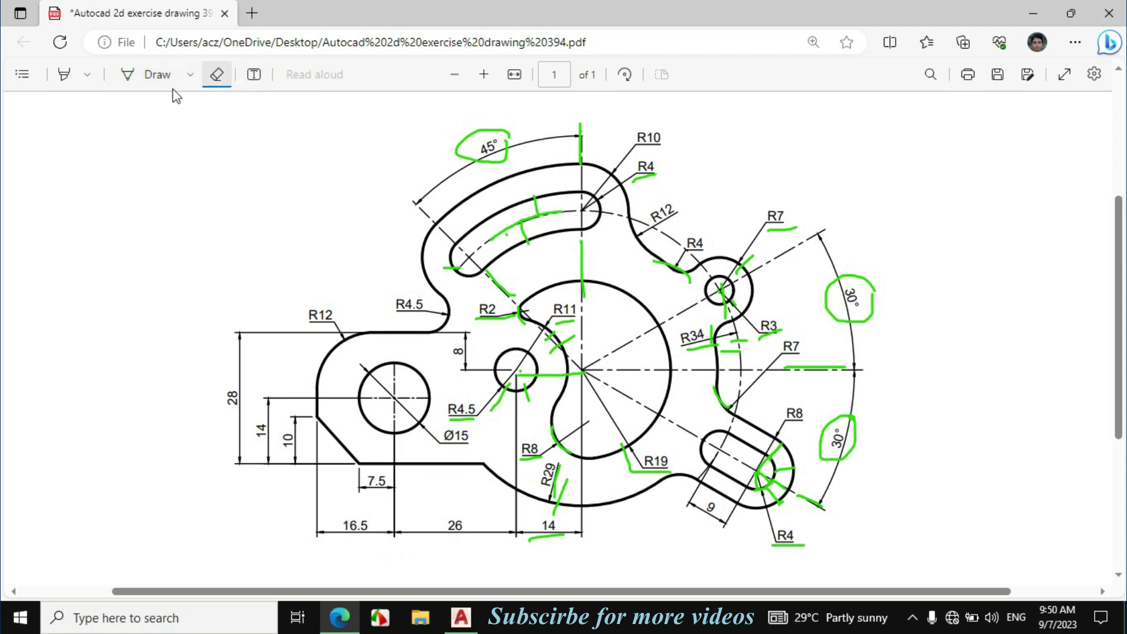
pyautogui.click(146, 75)
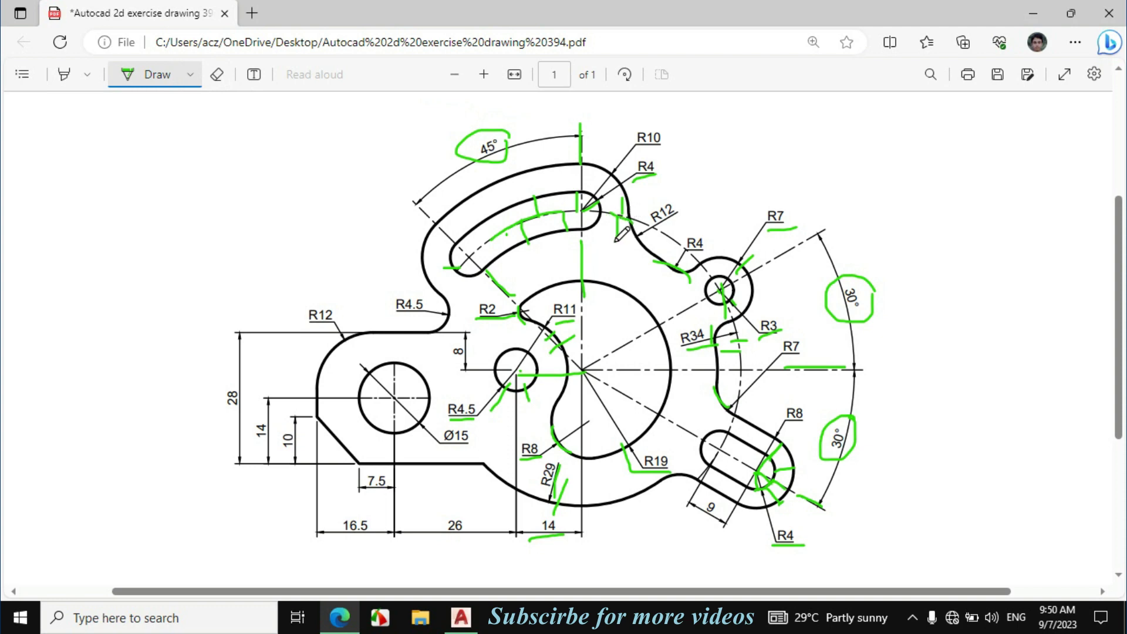
# Switch to AutoCAD and offset the outer reference circle by 4 both outward and inward
pyautogui.hotkey('alt', 'Tab')
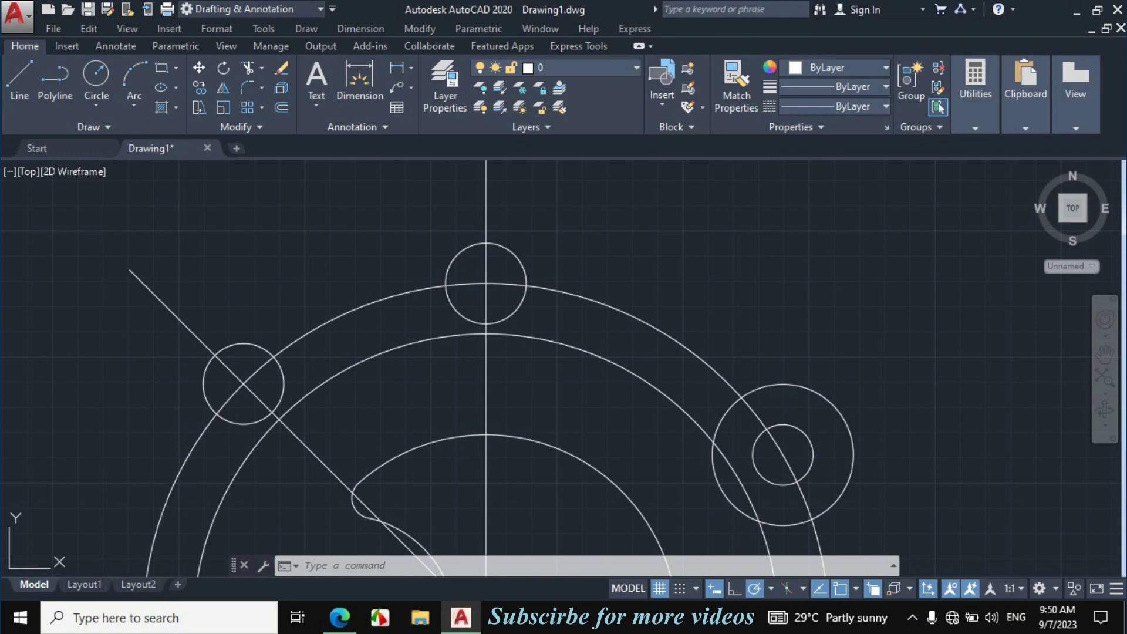
pyautogui.write('o')
pyautogui.press('Return')
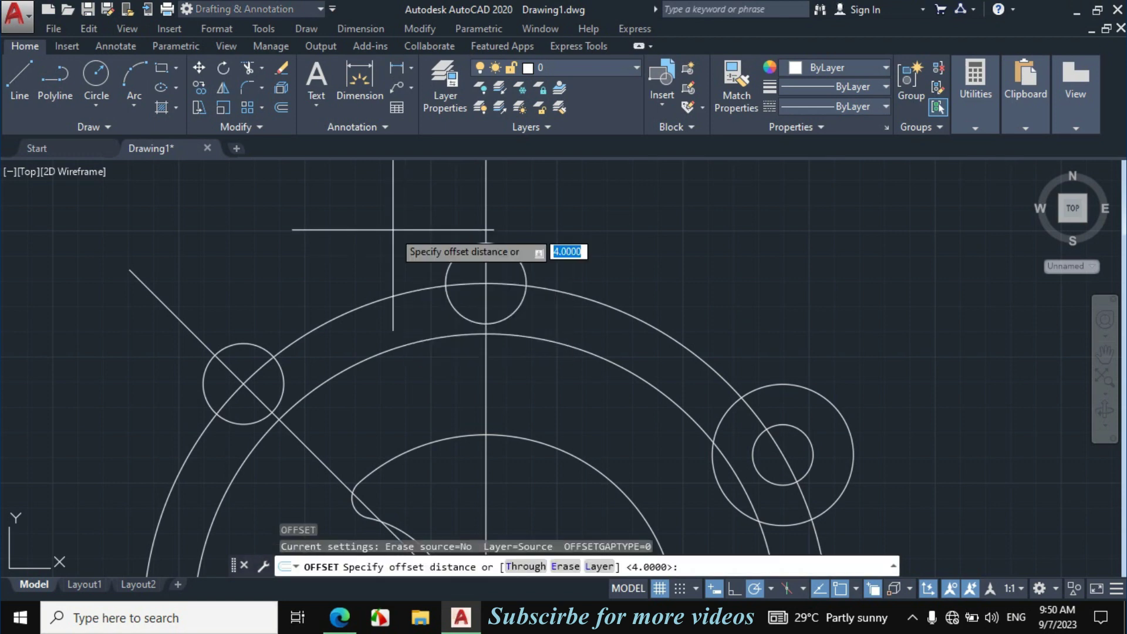
pyautogui.write('4')
pyautogui.press('Return')
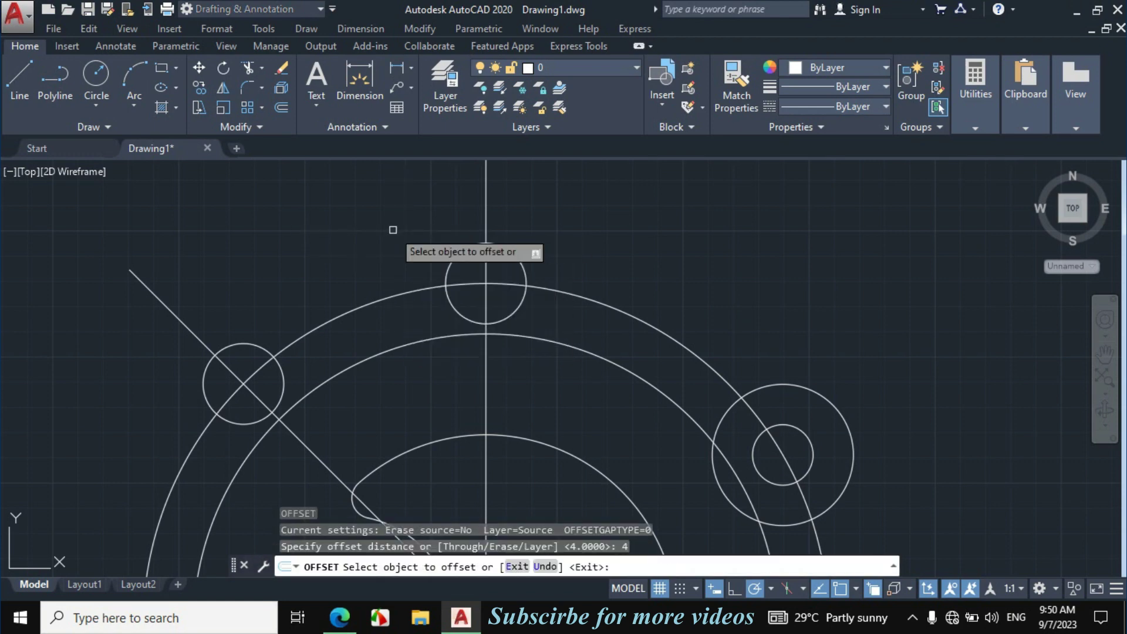
pyautogui.click(389, 297)
pyautogui.click(382, 272)
pyautogui.click(392, 306)
pyautogui.click(417, 371)
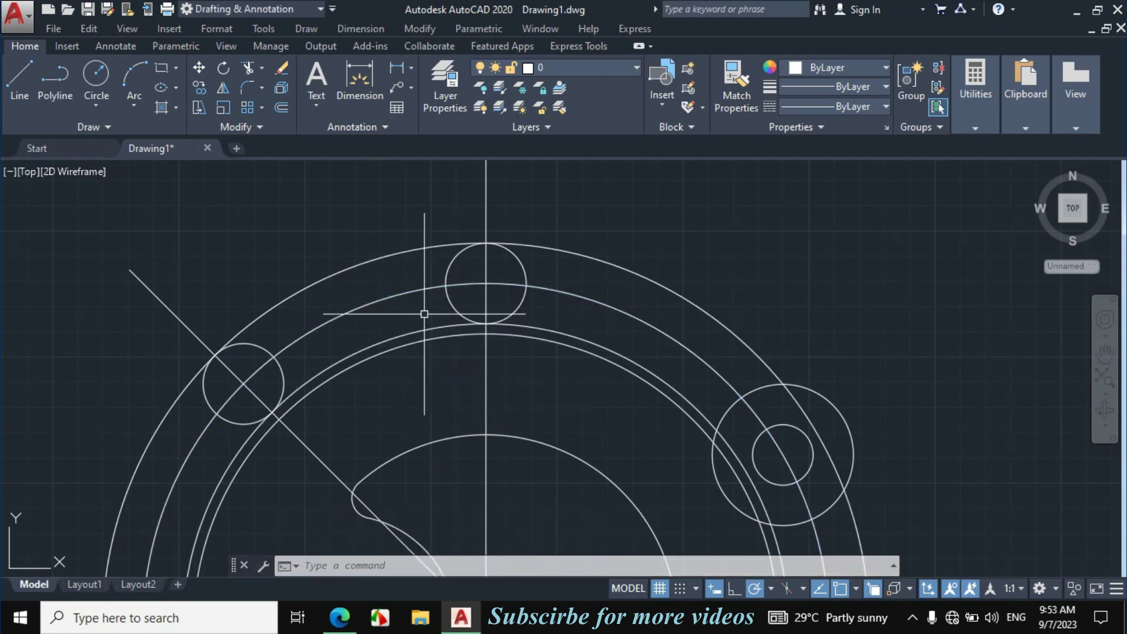
# Trim the inner portions of the two radius 4 circles, the lines crossing the slot, and the offset circles beyond its ends
pyautogui.press('Return')
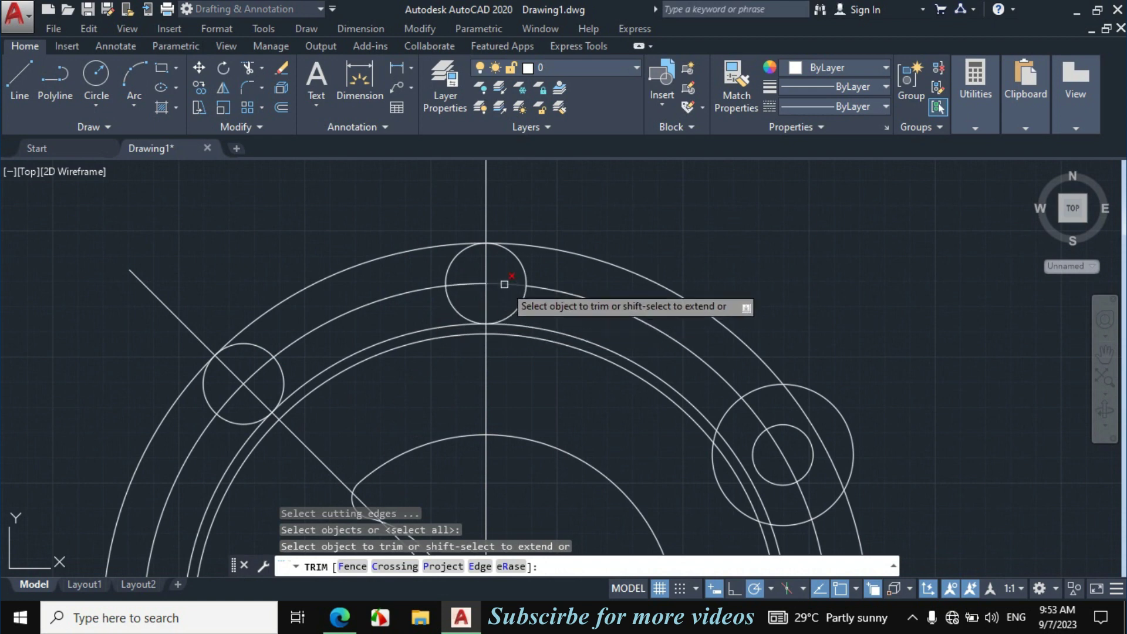
pyautogui.click(511, 268)
pyautogui.click(448, 304)
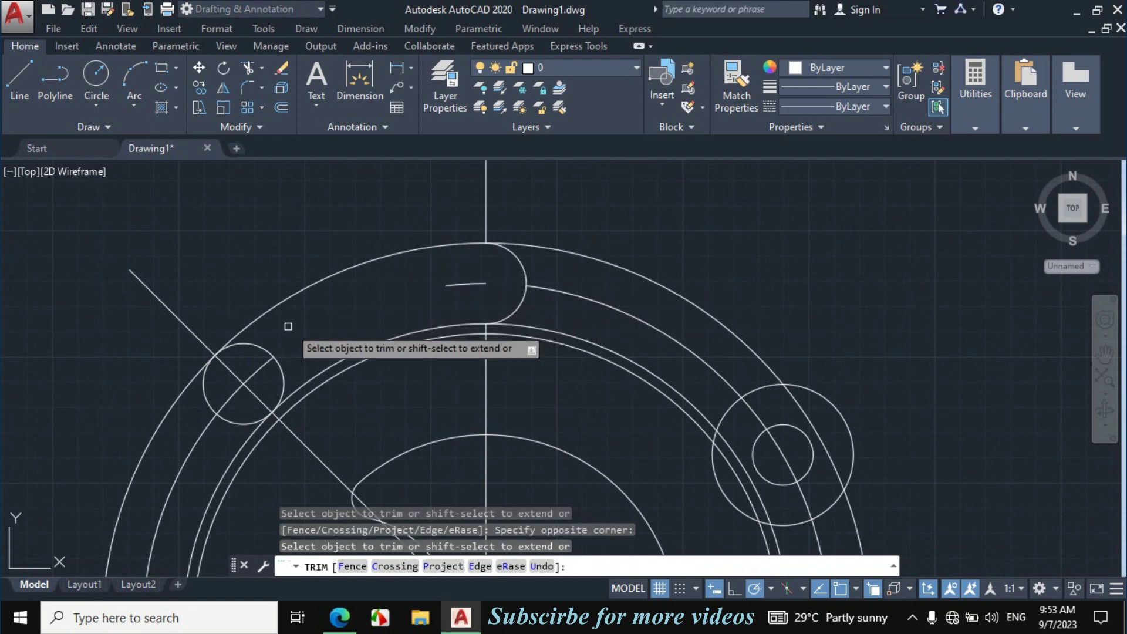
pyautogui.click(271, 355)
pyautogui.click(238, 392)
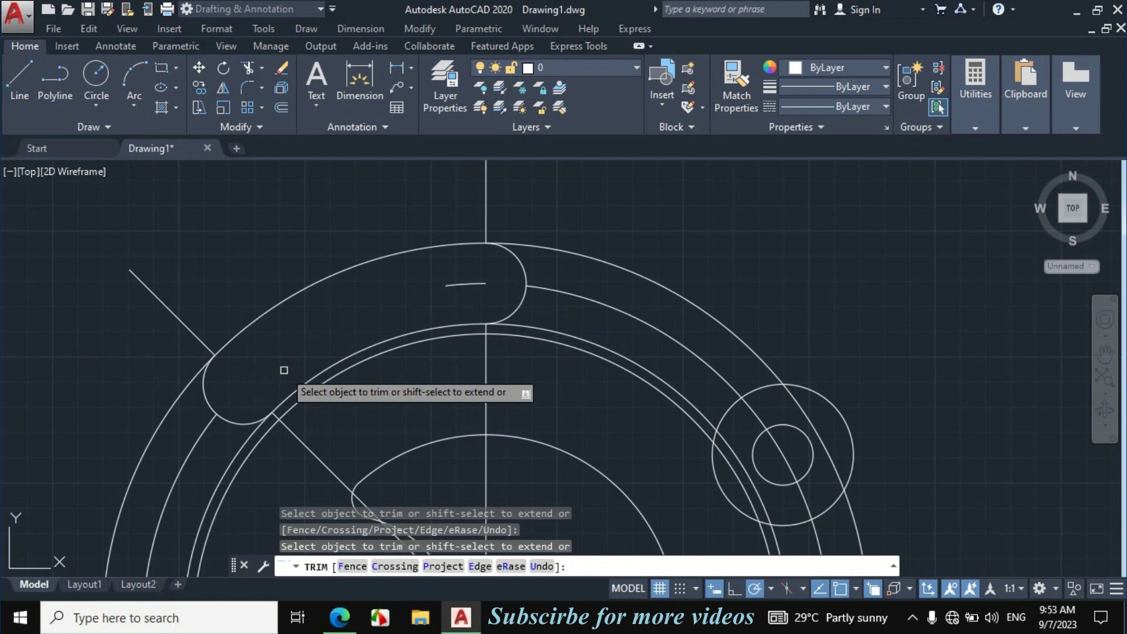
pyautogui.scroll(-2, 355, 314)
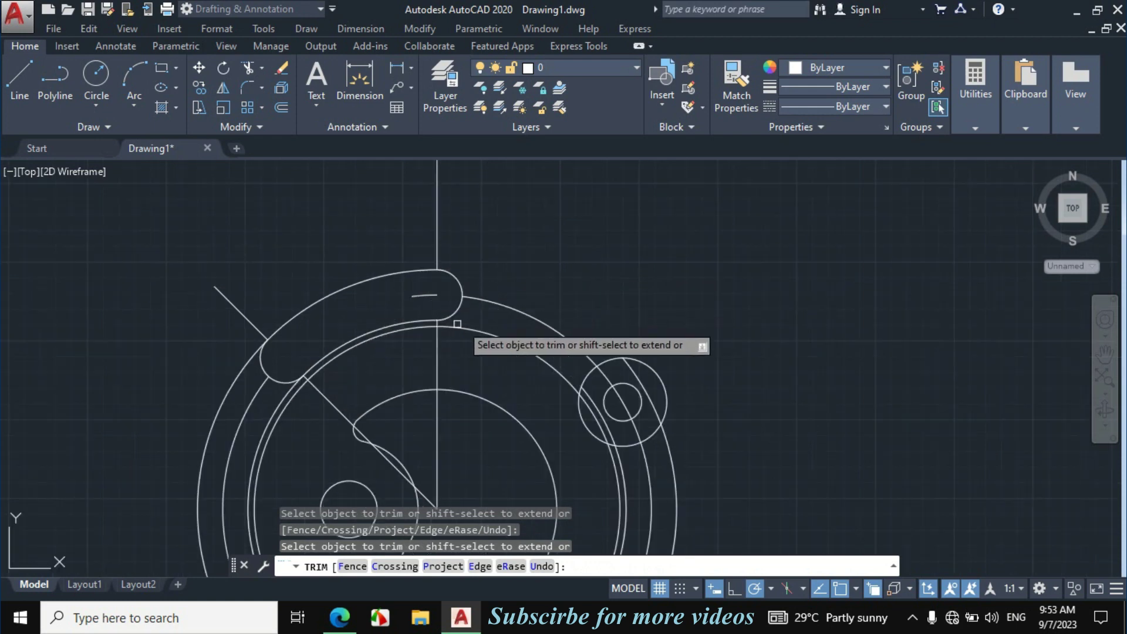
pyautogui.click(245, 371)
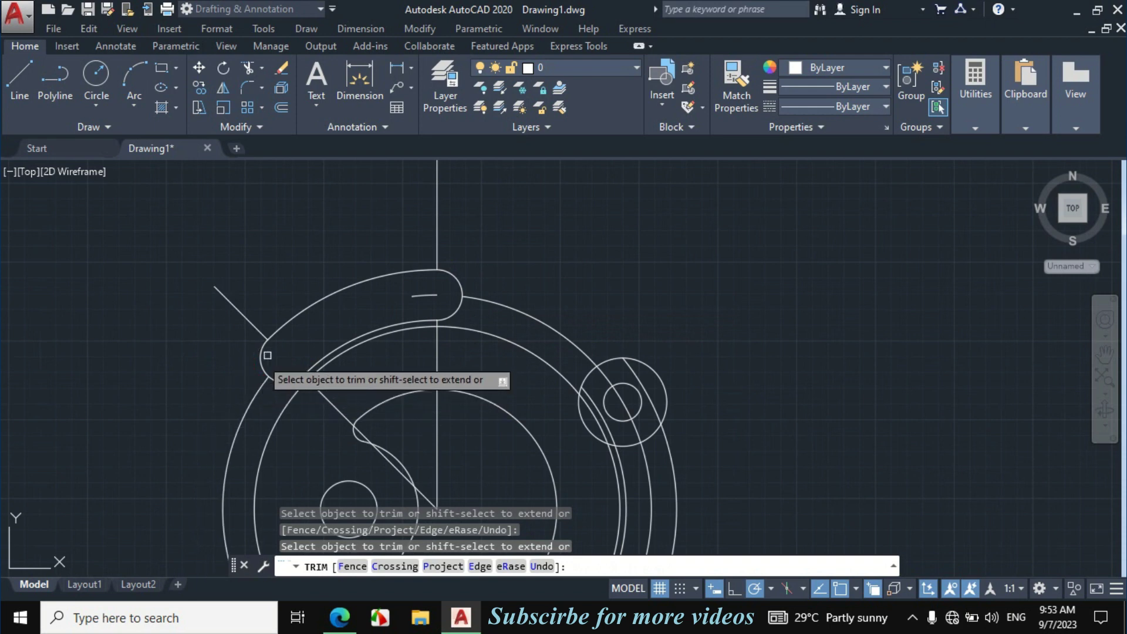
pyautogui.press('Escape')
# Delete the leftover offset arcs, the short centreline piece and the remaining vertical and 135° construction lines around the curved slot
pyautogui.scroll(-3, 587, 358)
pyautogui.scroll(5, 515, 335)
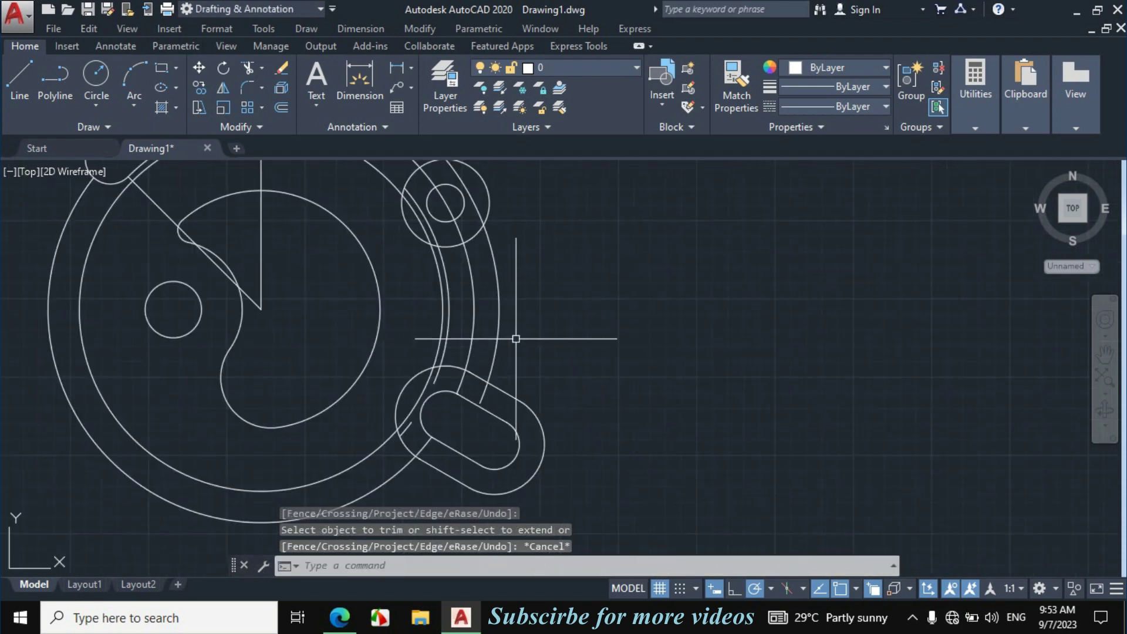
pyautogui.click(497, 311)
pyautogui.click(450, 313)
pyautogui.click(406, 425)
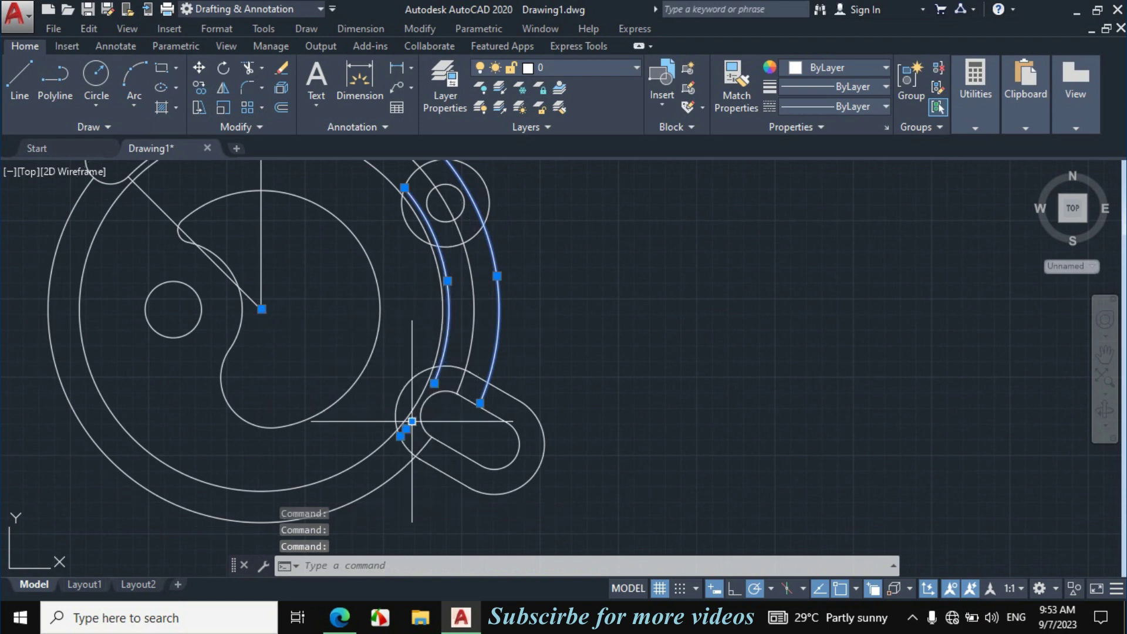
pyautogui.scroll(-2, 470, 407)
pyautogui.click(338, 258)
pyautogui.click(330, 209)
pyautogui.click(336, 176)
pyautogui.click(228, 233)
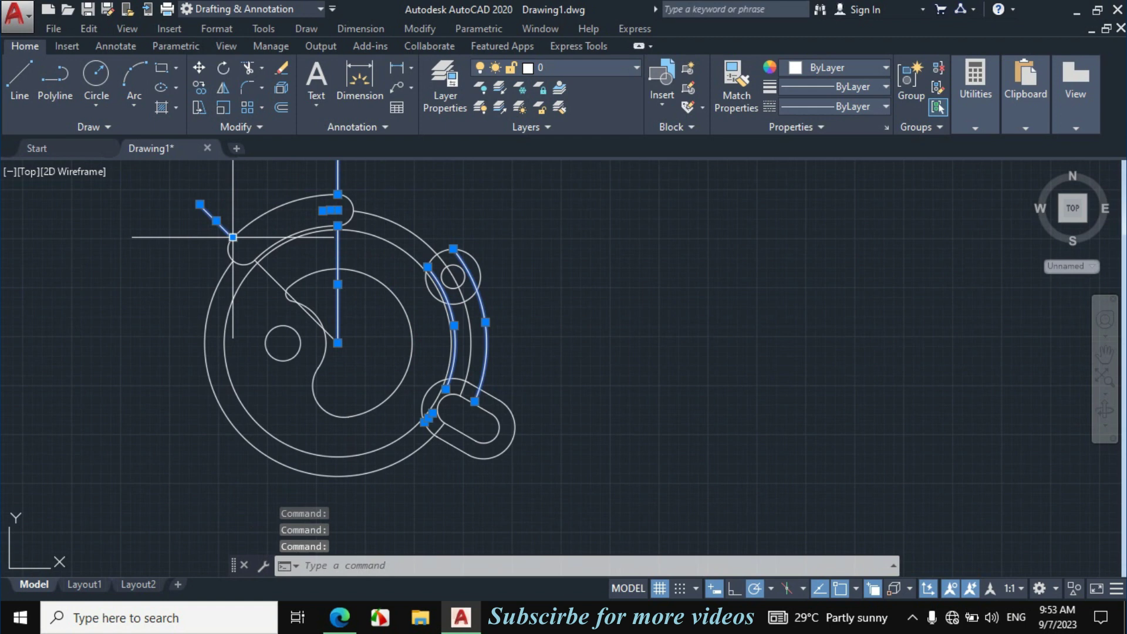
pyautogui.click(270, 277)
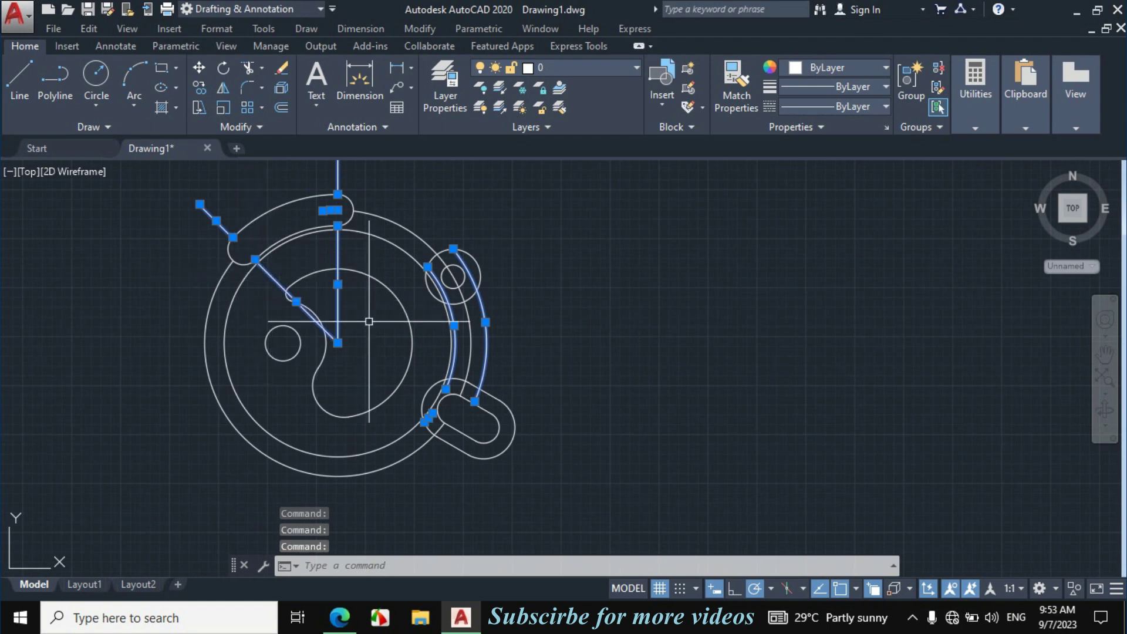
pyautogui.press('Delete')
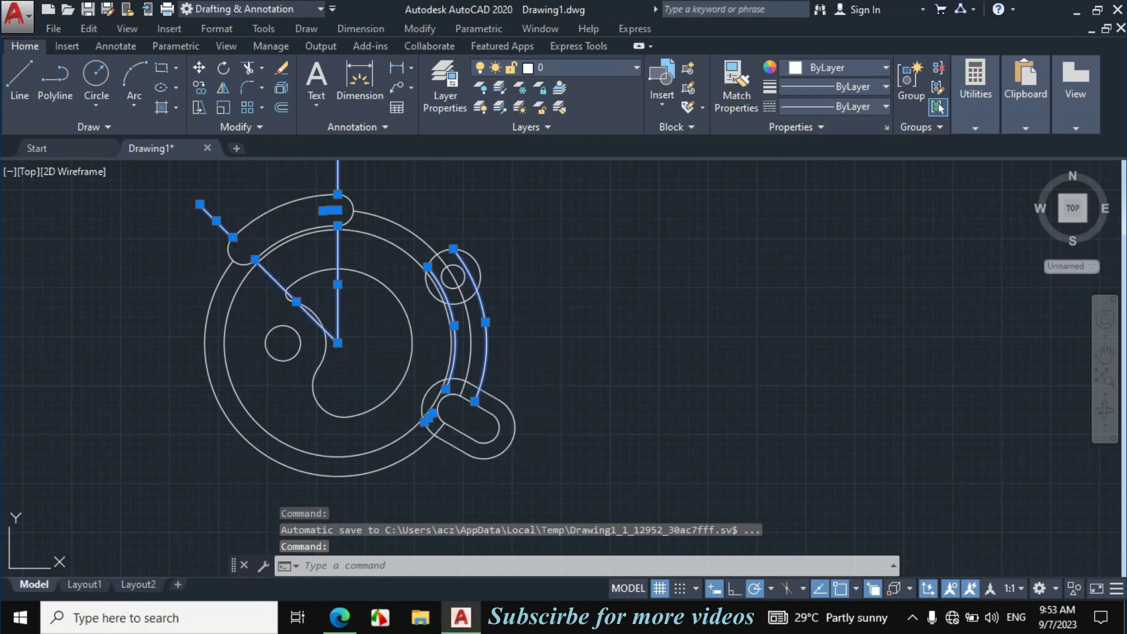
# Check the remaining outline features on the PDF in Edge and return to AutoCAD
pyautogui.click(340, 617)
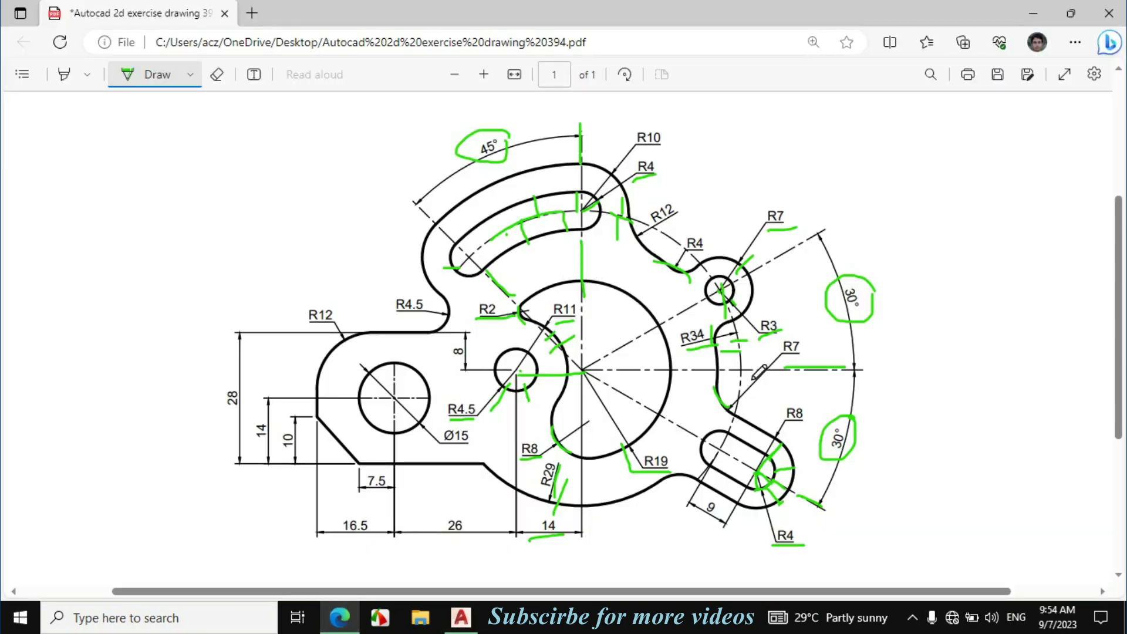
pyautogui.click(460, 616)
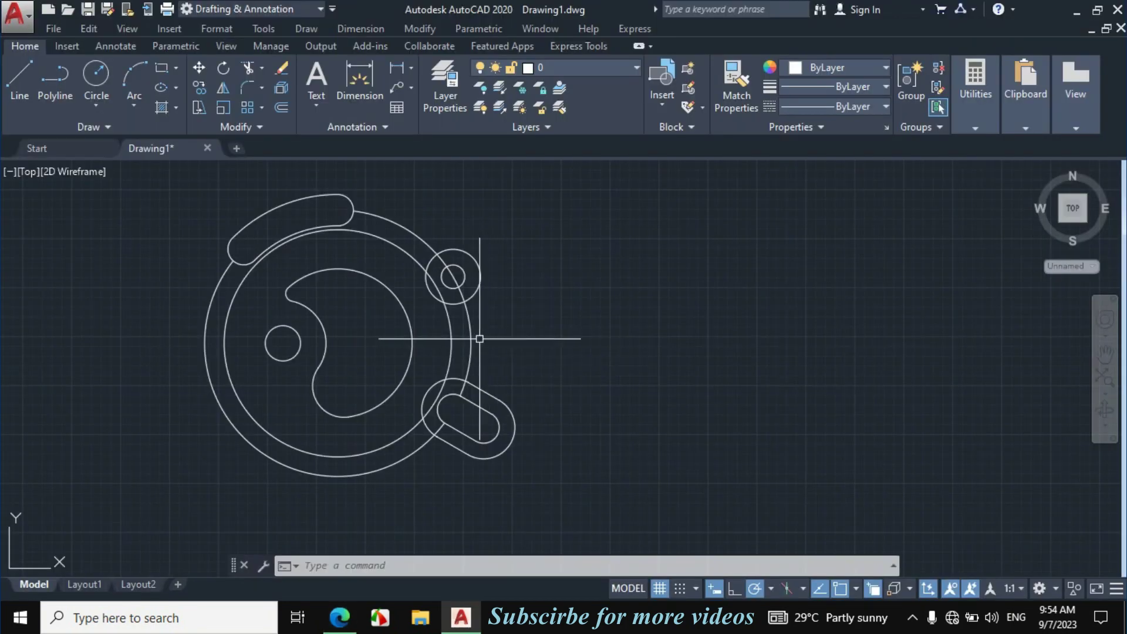
# Erase the two remaining arcs of the outer reference circle running through the small boss
pyautogui.click(469, 329)
pyautogui.click(414, 439)
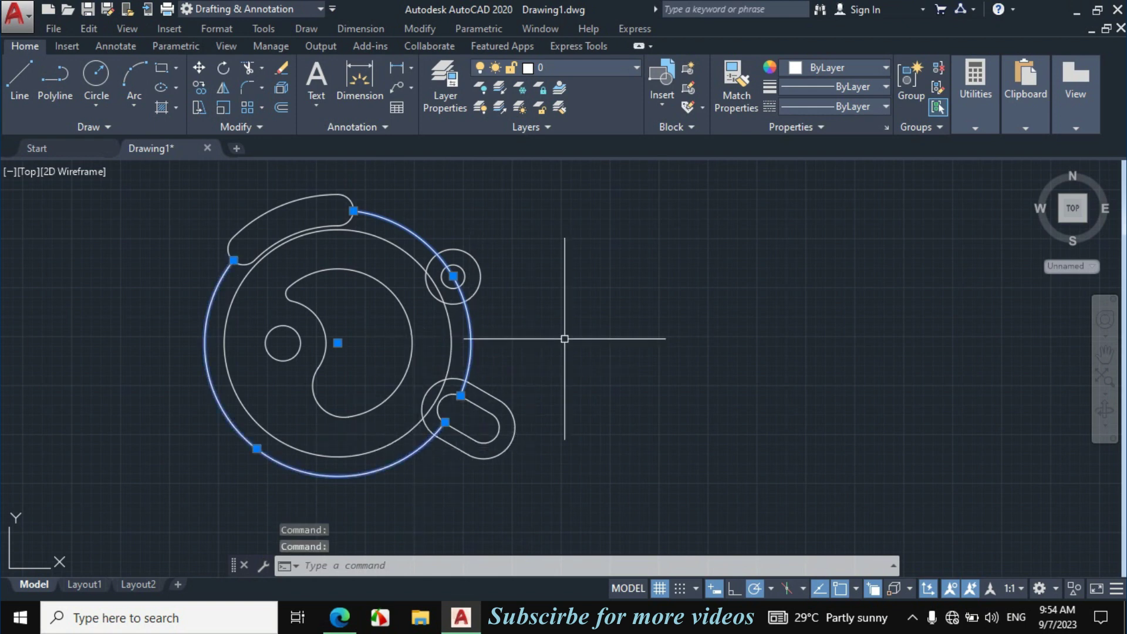
pyautogui.write('e')
pyautogui.press('Return')
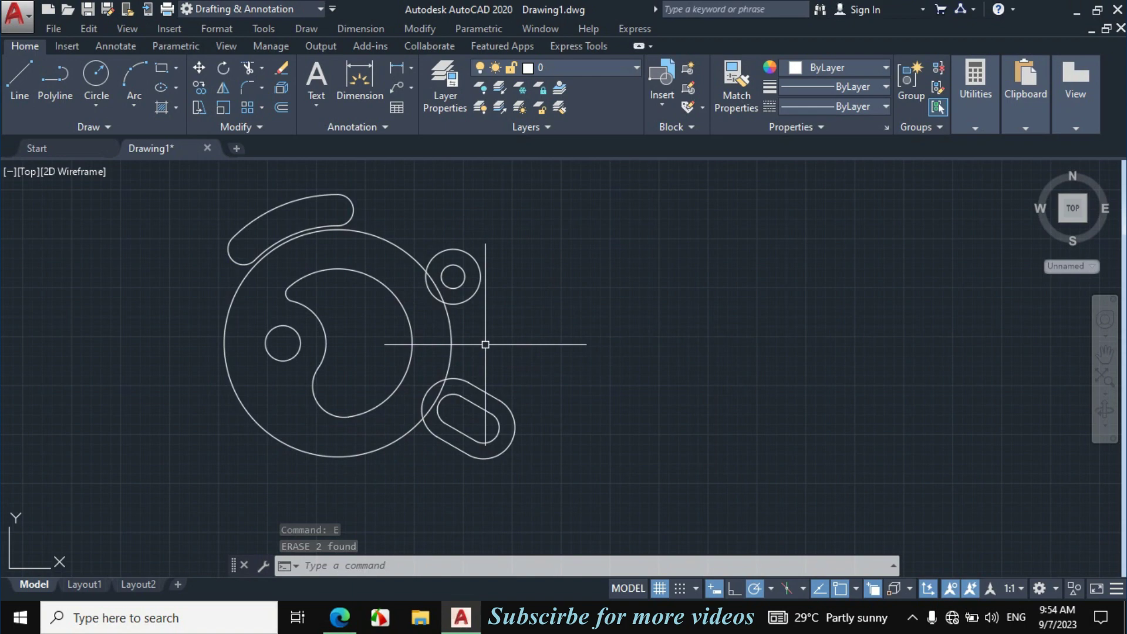
# Consult the PDF in Edge, return to AutoCAD and offset the curved slot's outer arc and both end arcs outward by 6
pyautogui.click(340, 616)
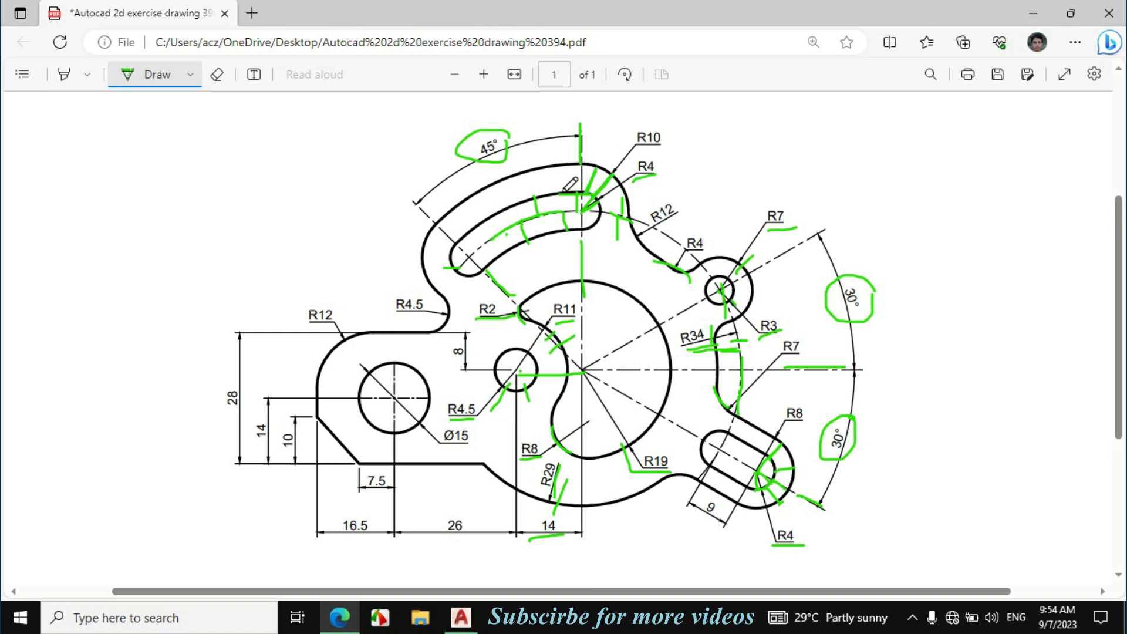
pyautogui.click(461, 617)
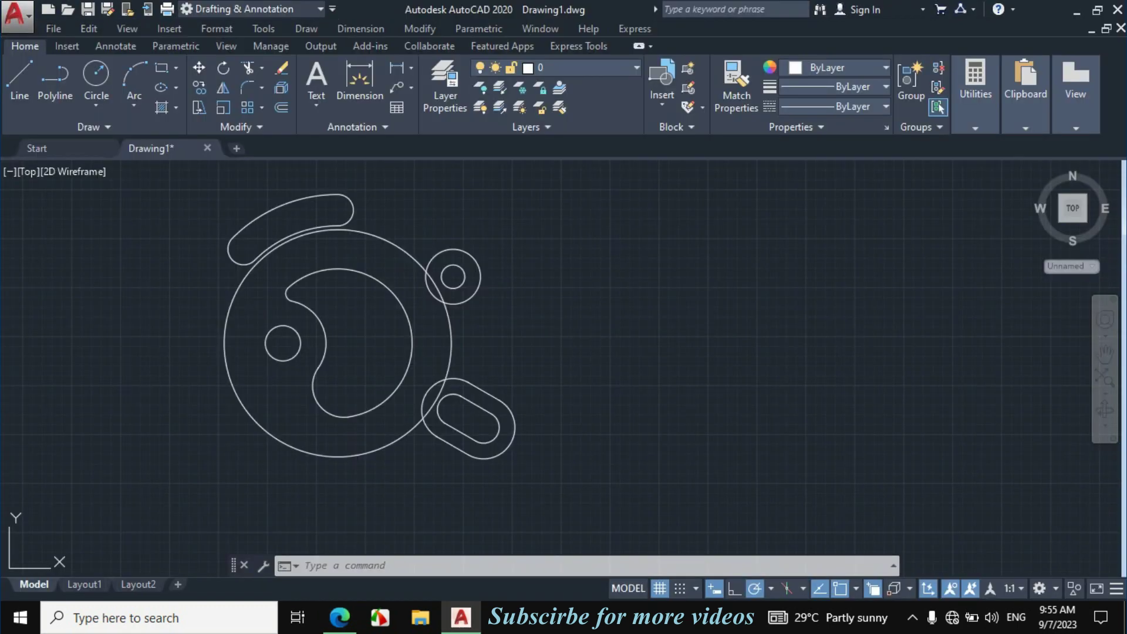
pyautogui.write('o')
pyautogui.press('Return')
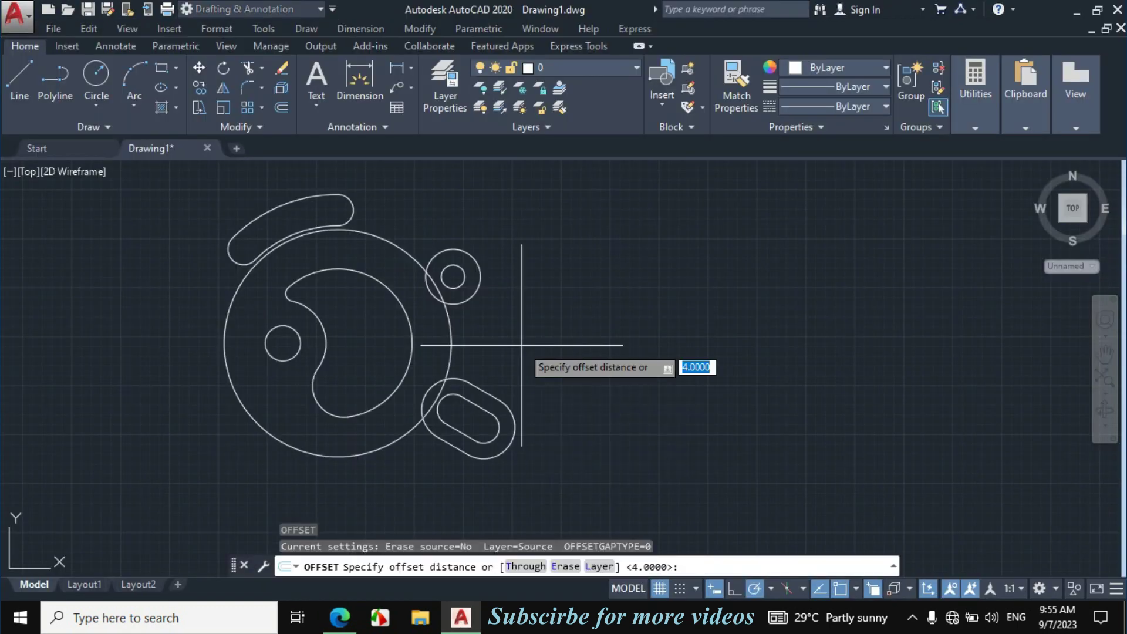
pyautogui.write('6')
pyautogui.press('Return')
pyautogui.scroll(-3, 428, 272)
pyautogui.scroll(5, 394, 237)
pyautogui.click(394, 237)
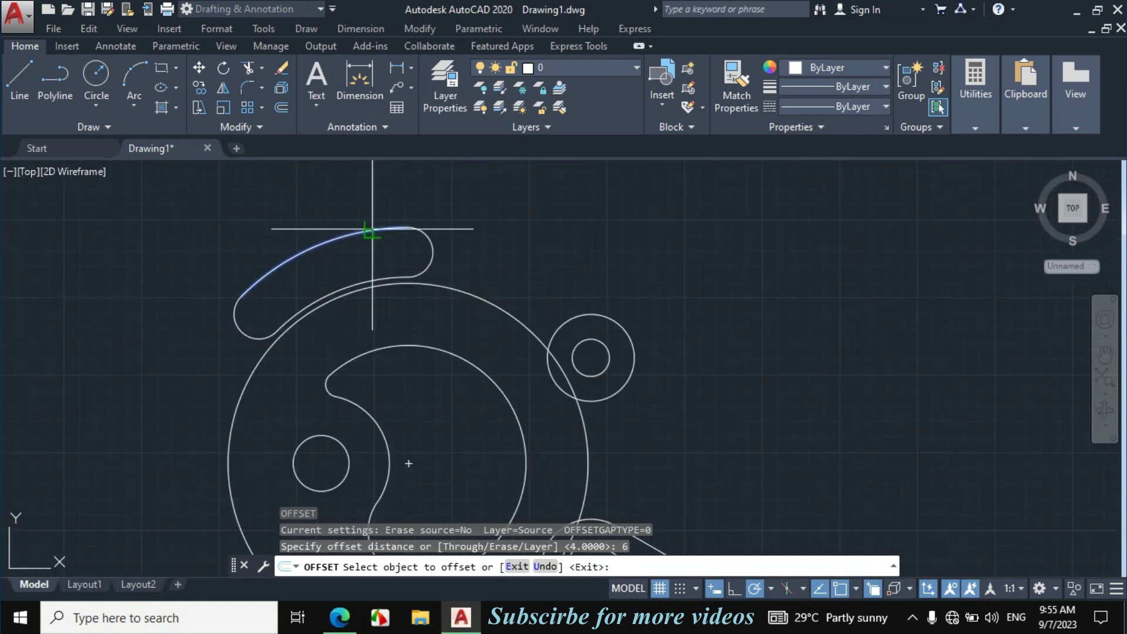
pyautogui.click(376, 226)
pyautogui.click(428, 247)
pyautogui.click(478, 234)
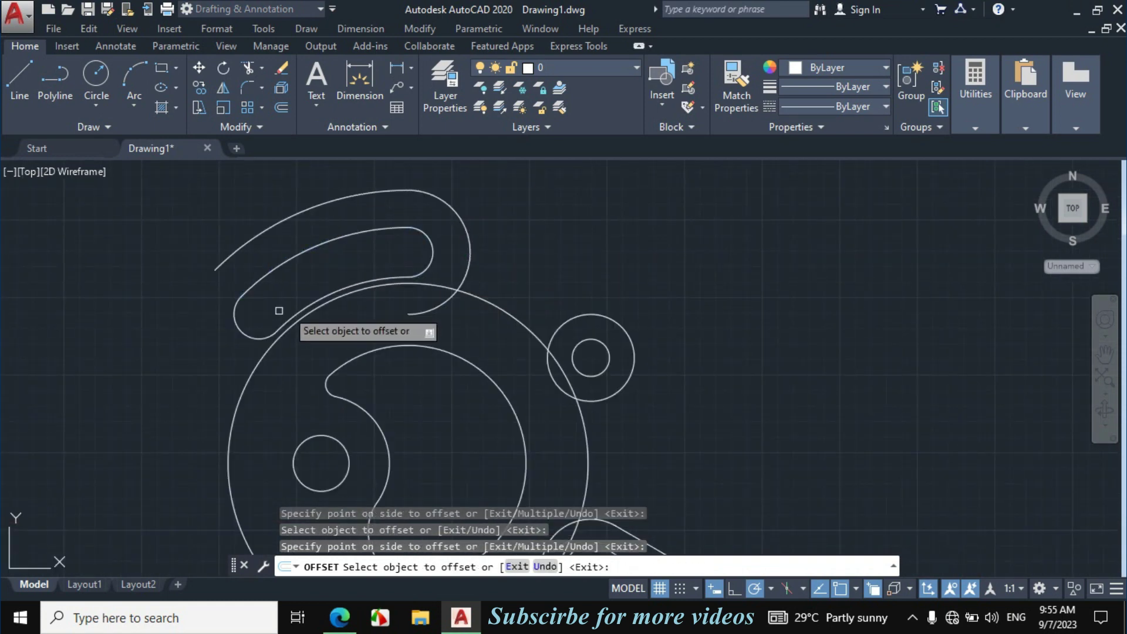
pyautogui.click(235, 322)
pyautogui.click(173, 364)
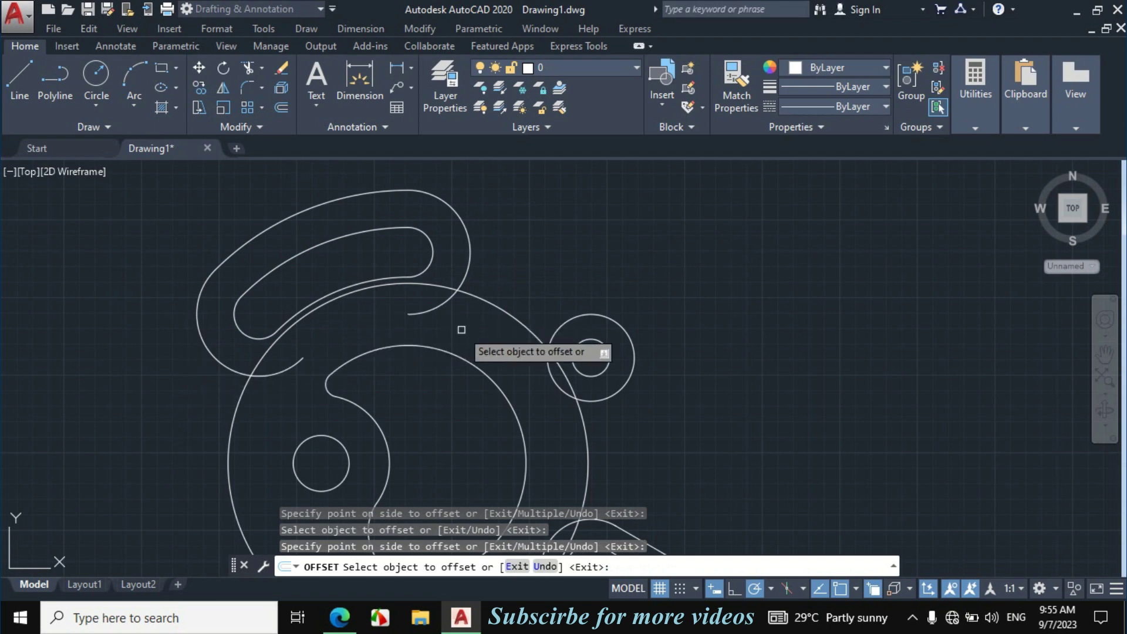
pyautogui.press('Escape')
# Check the R7 corner on the PDF in Edge and, back in AutoCAD, fillet the large circle to the inclined slot outline's lower line at radius 7
pyautogui.scroll(-2, 462, 318)
pyautogui.scroll(-2, 463, 318)
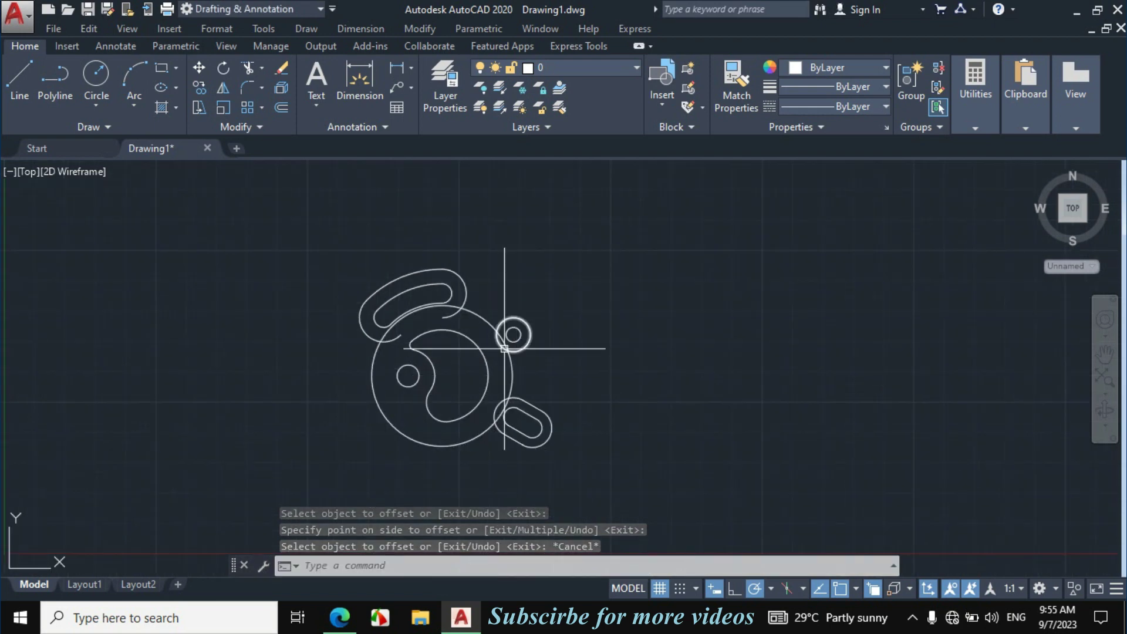
pyautogui.click(340, 616)
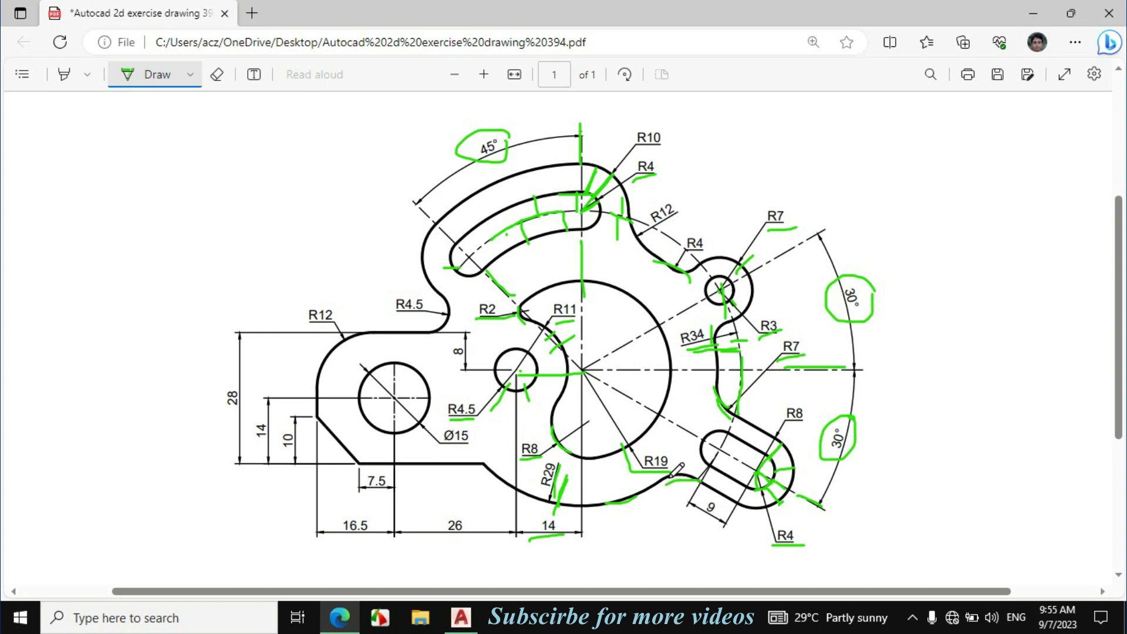
pyautogui.click(461, 616)
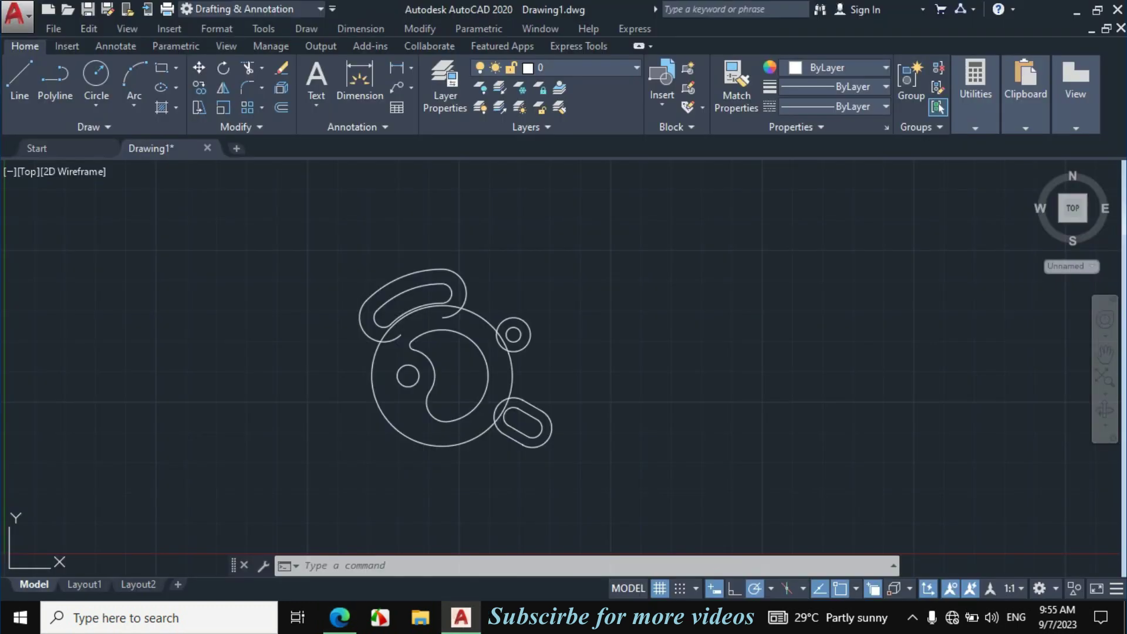
pyautogui.scroll(2, 493, 448)
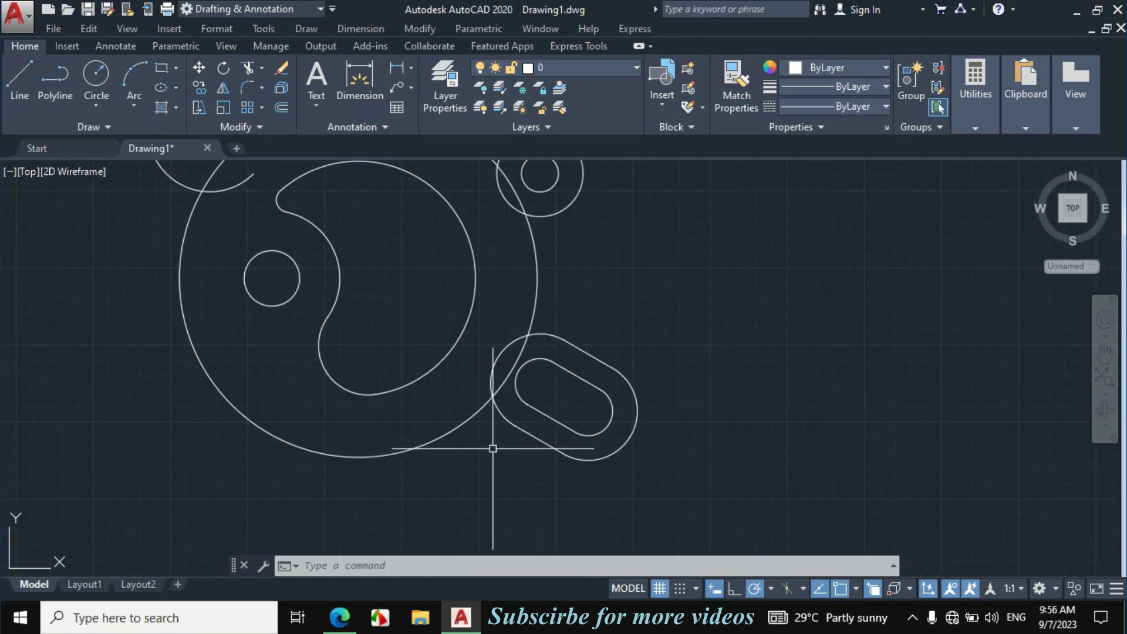
pyautogui.write('f')
pyautogui.press('Return')
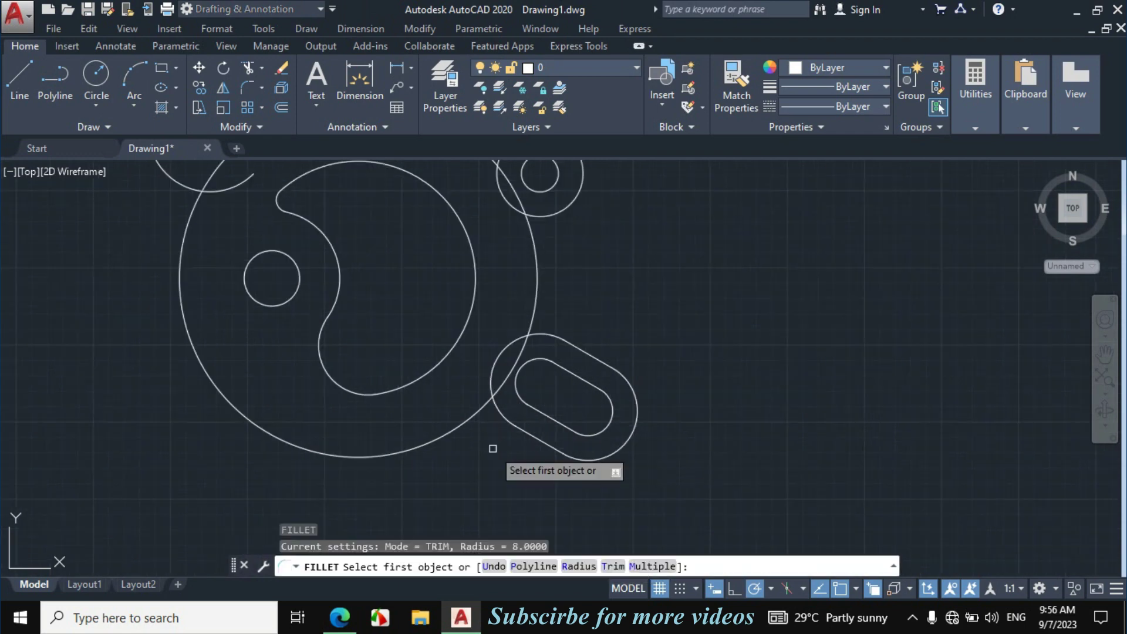
pyautogui.write('r')
pyautogui.press('Return')
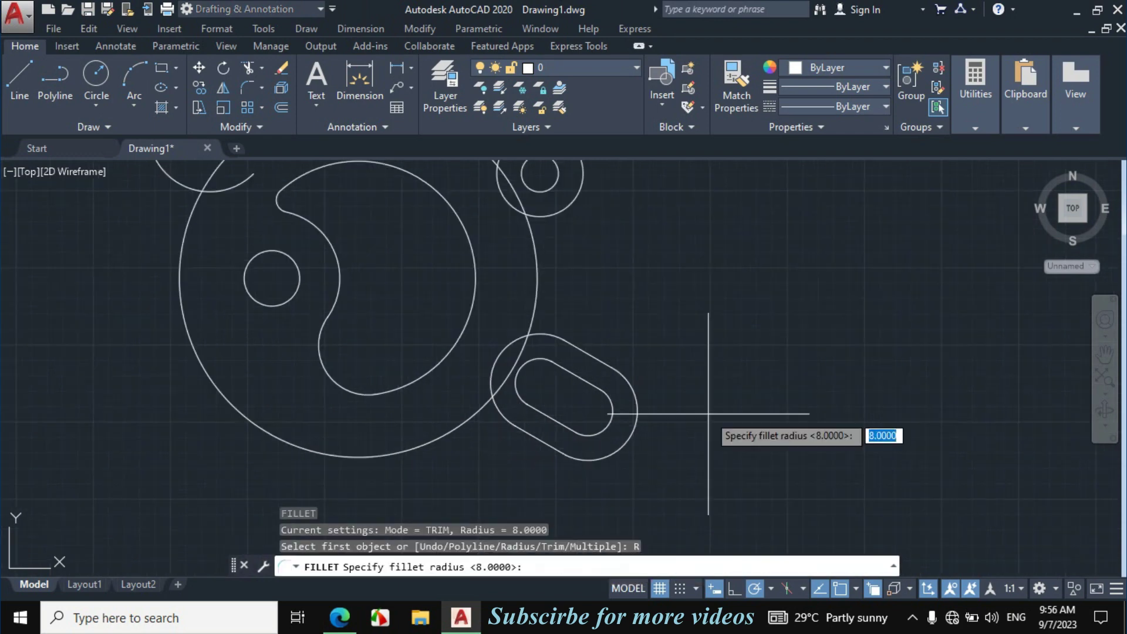
pyautogui.write('7')
pyautogui.press('Return')
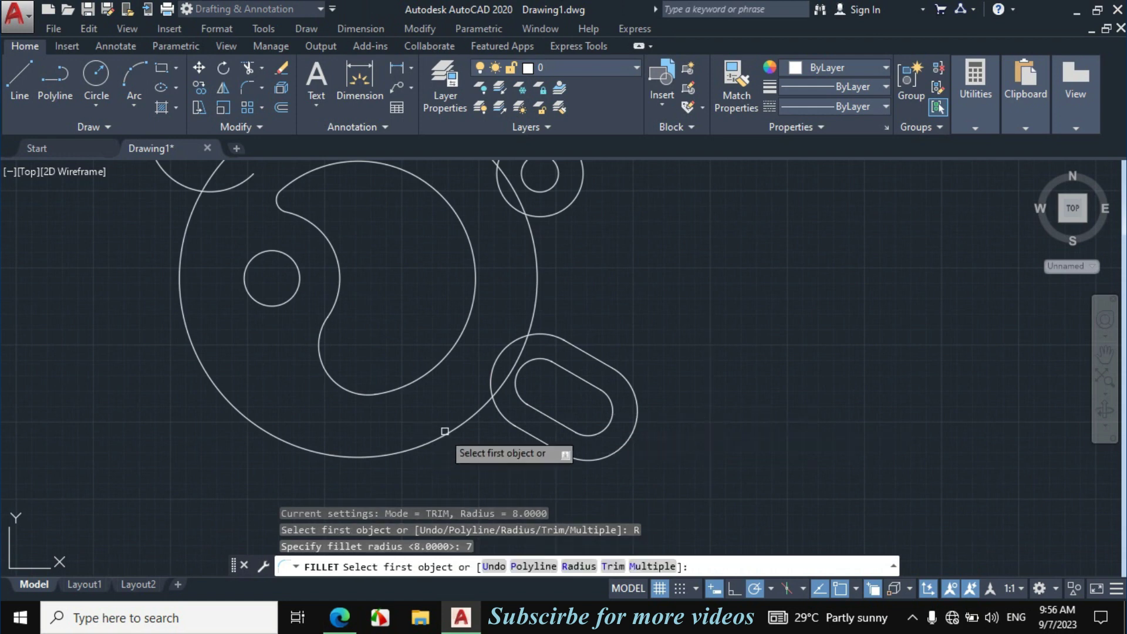
pyautogui.click(489, 431)
pyautogui.click(511, 428)
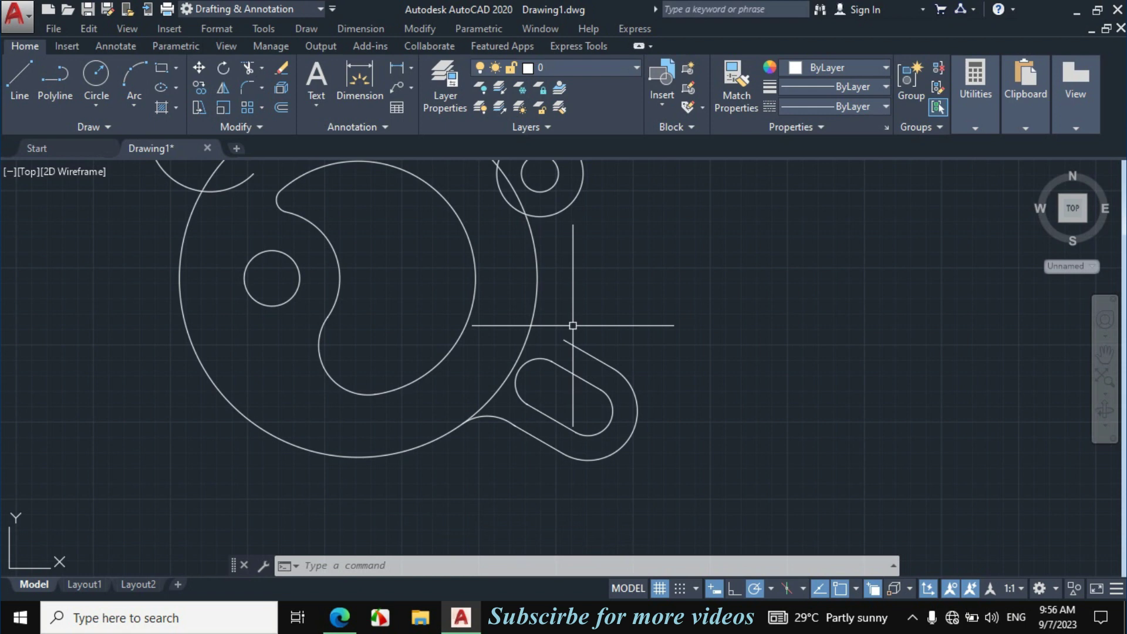
# Fillet the large circle to the upper line of the inclined slot's outer outline at radius 7
pyautogui.press('Return')
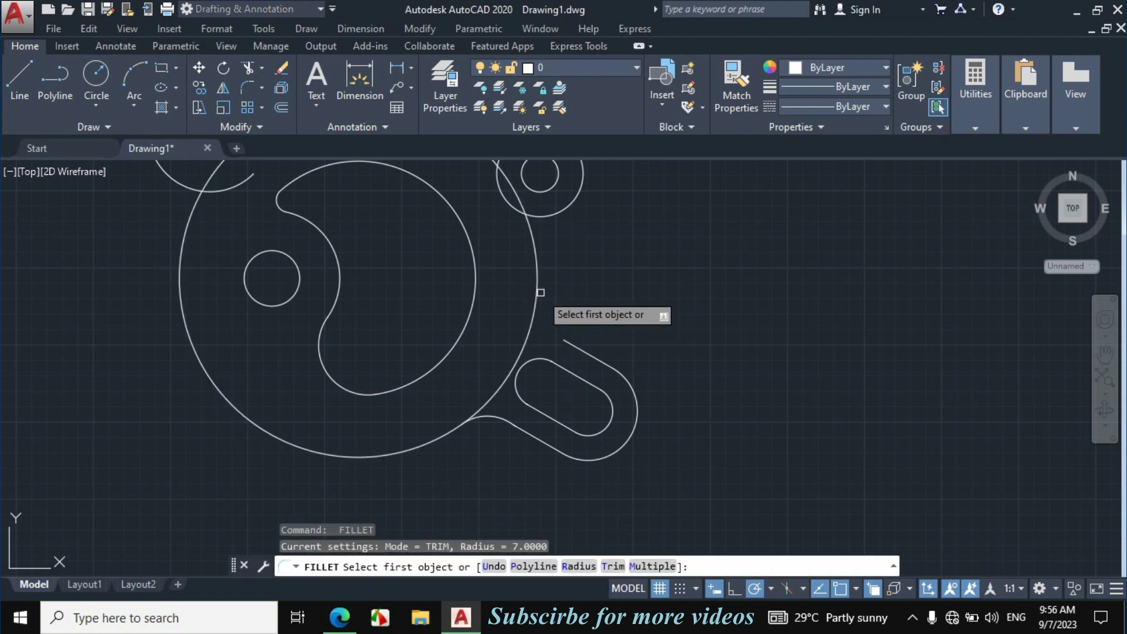
pyautogui.click(539, 293)
pyautogui.scroll(3, 593, 347)
pyautogui.click(560, 330)
pyautogui.scroll(3, 555, 334)
pyautogui.scroll(-4, 556, 329)
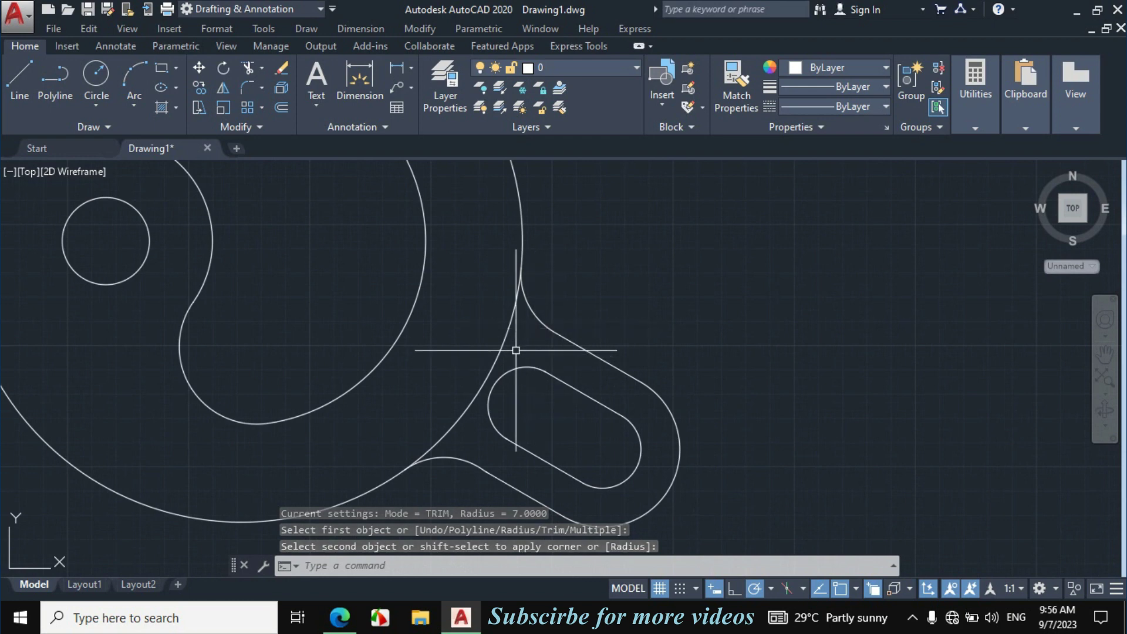
# Trim the portion of the large circle between the two radius 7 fillets at the inclined slot
pyautogui.write('tr')
pyautogui.press('Return')
pyautogui.press('Return')
pyautogui.click(521, 347)
pyautogui.click(490, 343)
pyautogui.scroll(-2, 510, 349)
pyautogui.press('Escape')
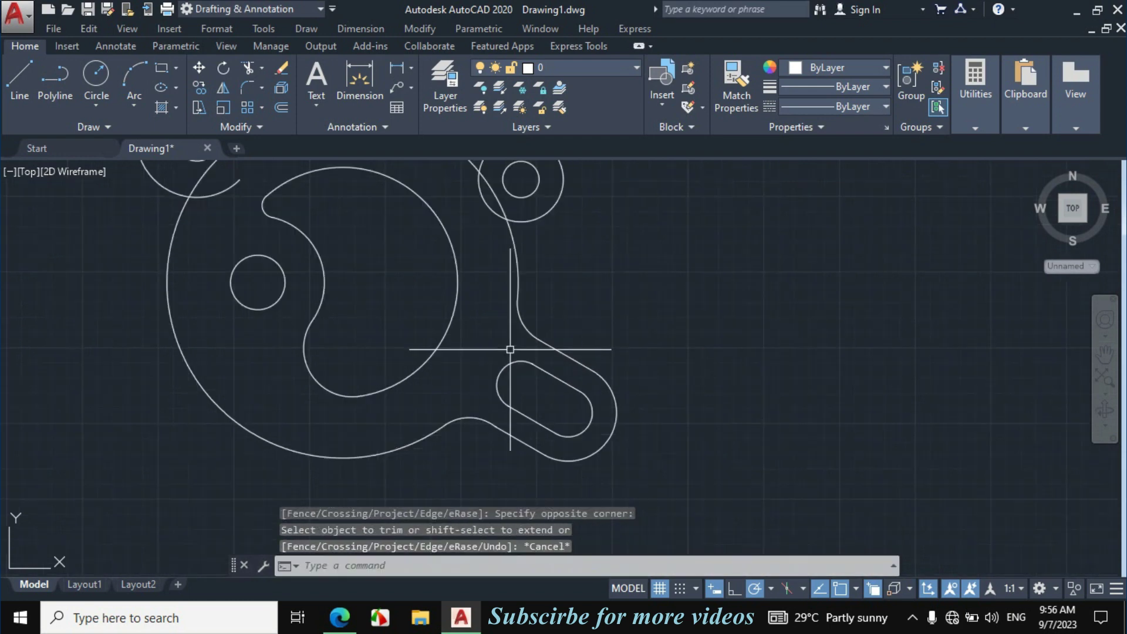
# In Edge, erase the green markup around the small boss and the curved slot, and mark the transition arcs beside the boss
pyautogui.scroll(-2, 510, 349)
pyautogui.click(339, 616)
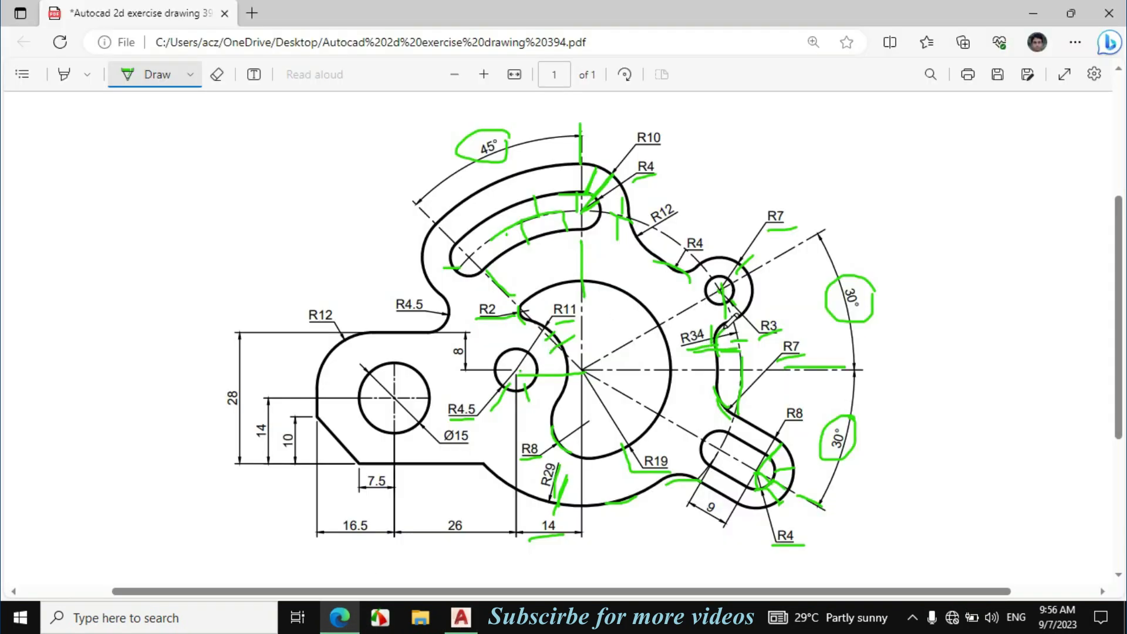
pyautogui.click(216, 74)
pyautogui.moveTo(737, 352)
pyautogui.mouseDown()
pyautogui.moveTo(726, 336)
pyautogui.moveTo(804, 344)
pyautogui.moveTo(785, 254)
pyautogui.mouseUp()
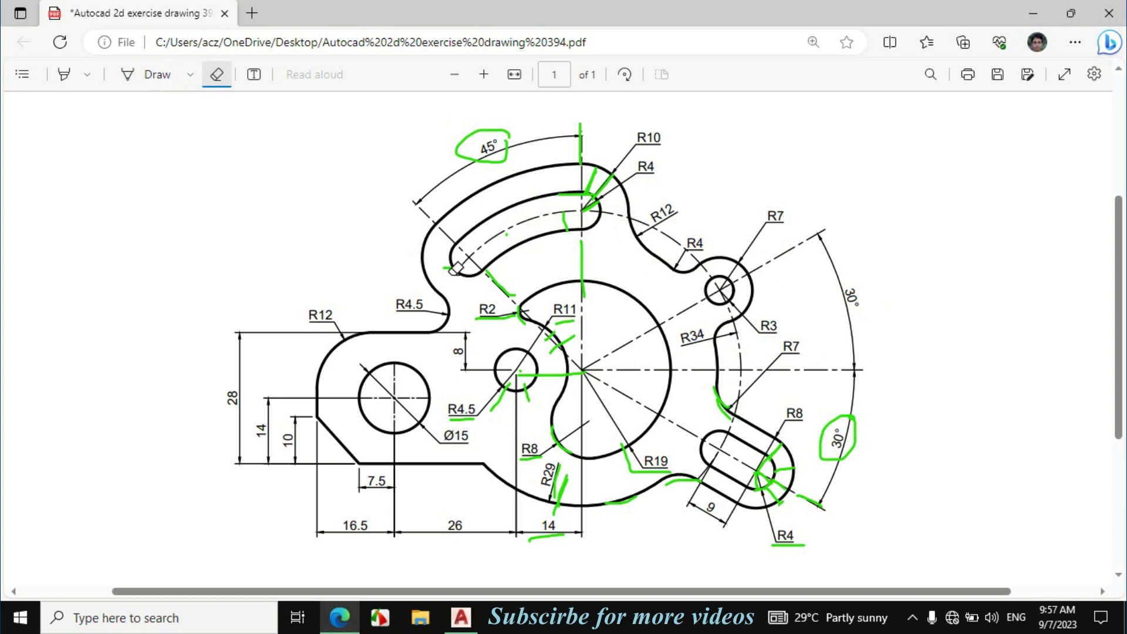
pyautogui.moveTo(561, 154); pyautogui.dragTo(593, 186)
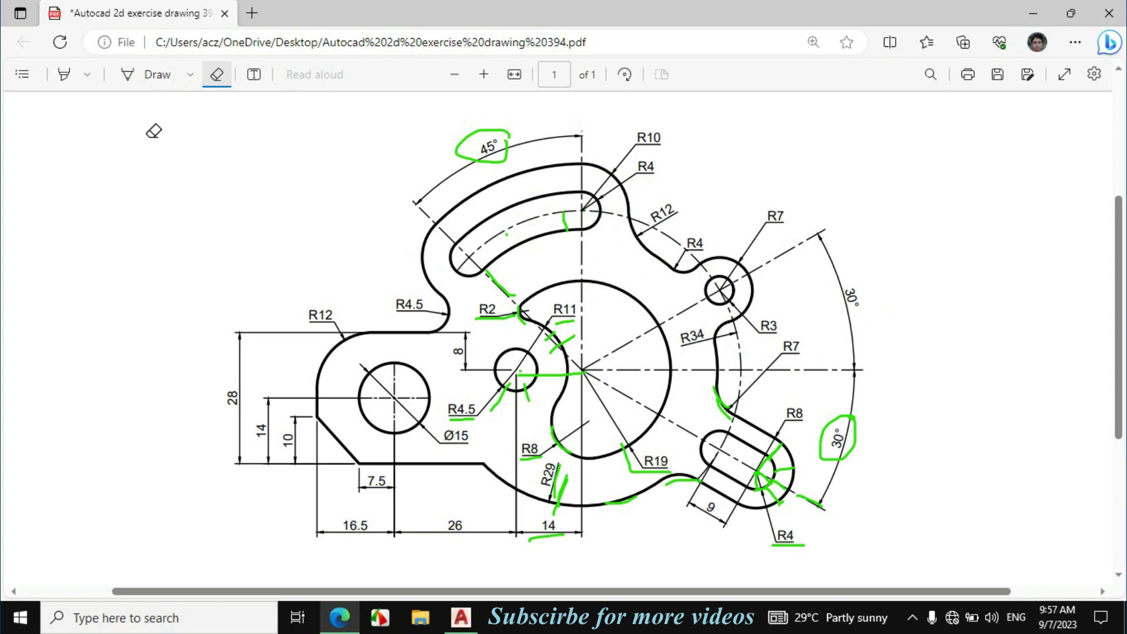
pyautogui.click(146, 75)
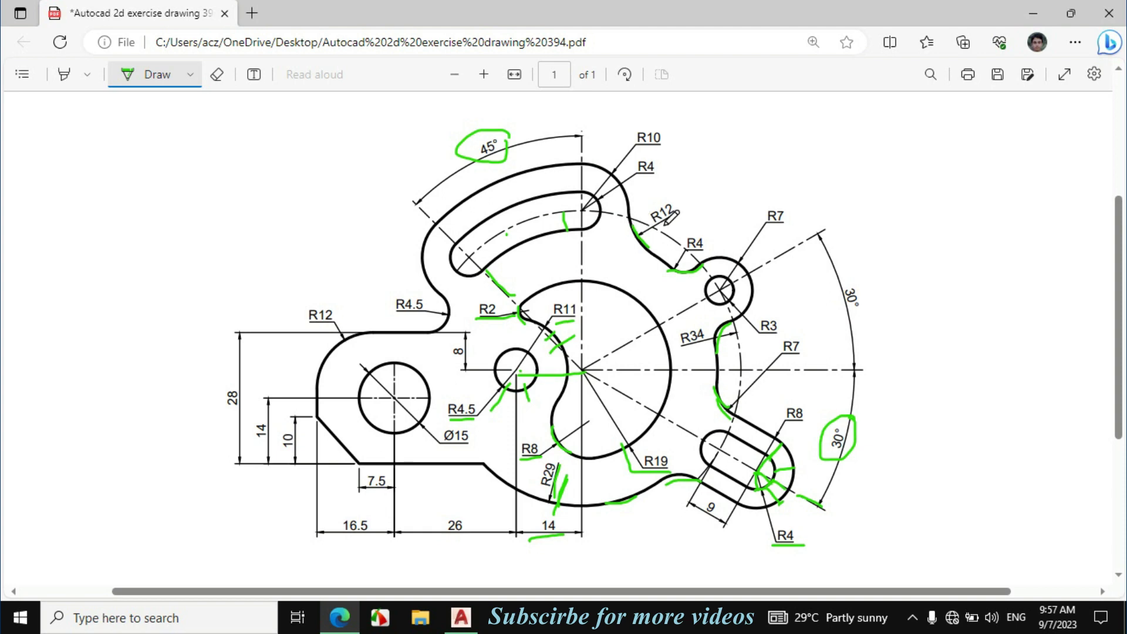
# Switch to AutoCAD and draw a radius 4 circle below the boss, tangent to the boss's outer circle and the large circle
pyautogui.click(461, 617)
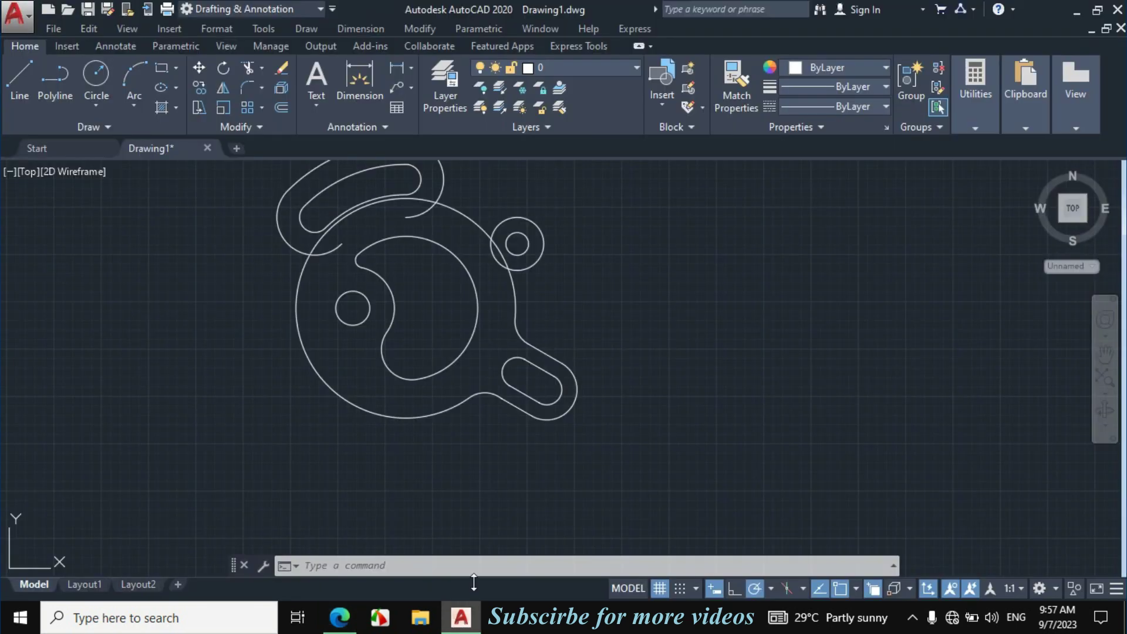
pyautogui.scroll(5, 561, 310)
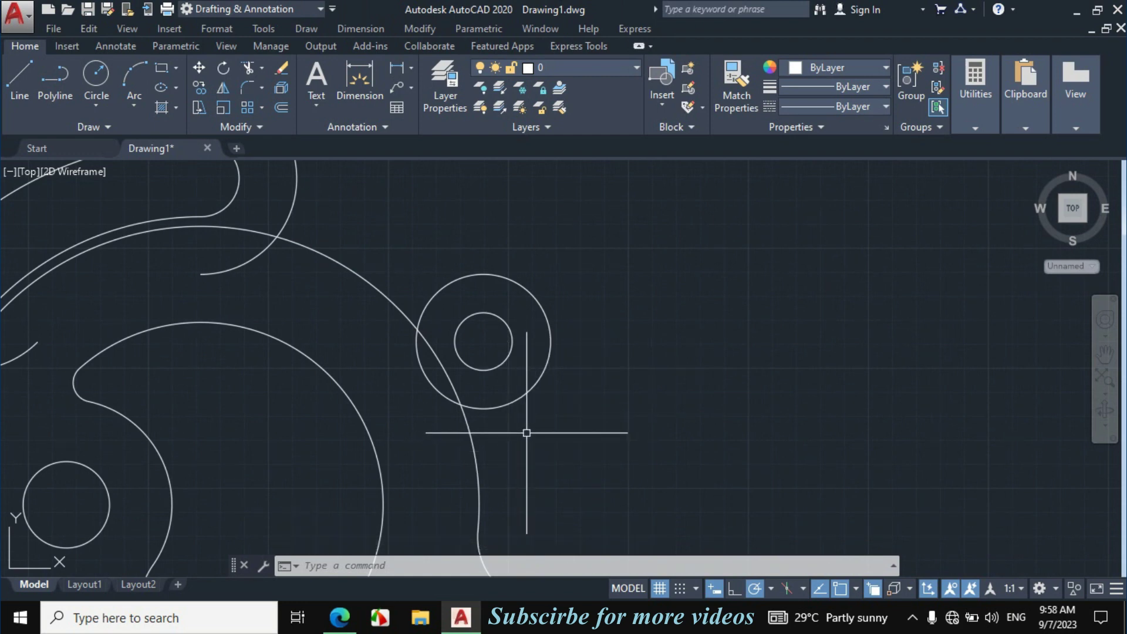
pyautogui.click(101, 100)
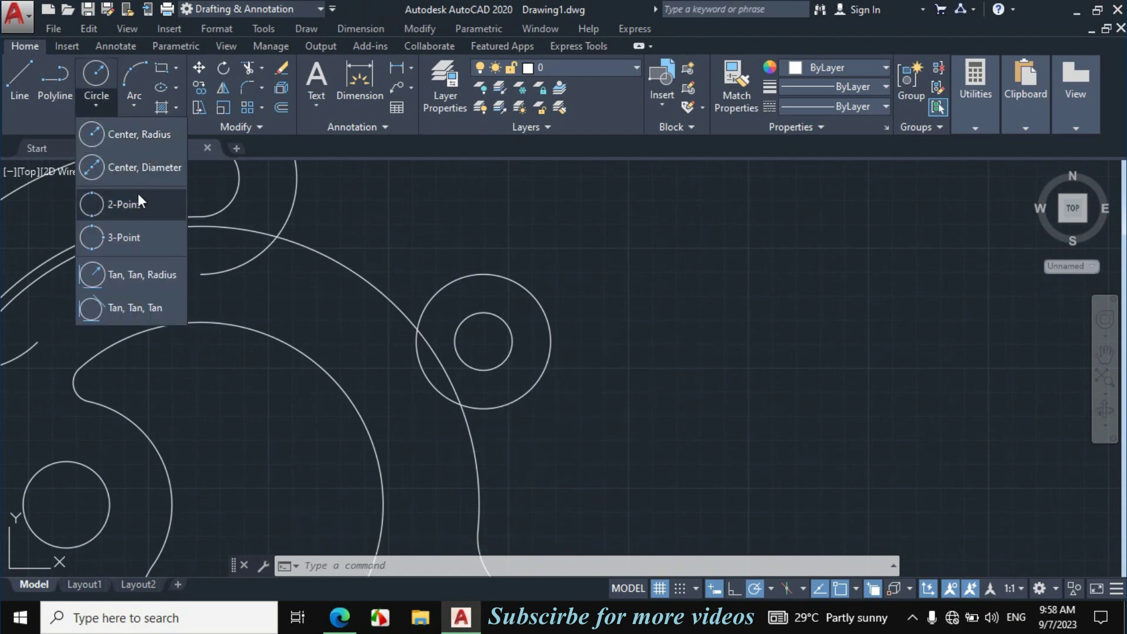
pyautogui.click(128, 273)
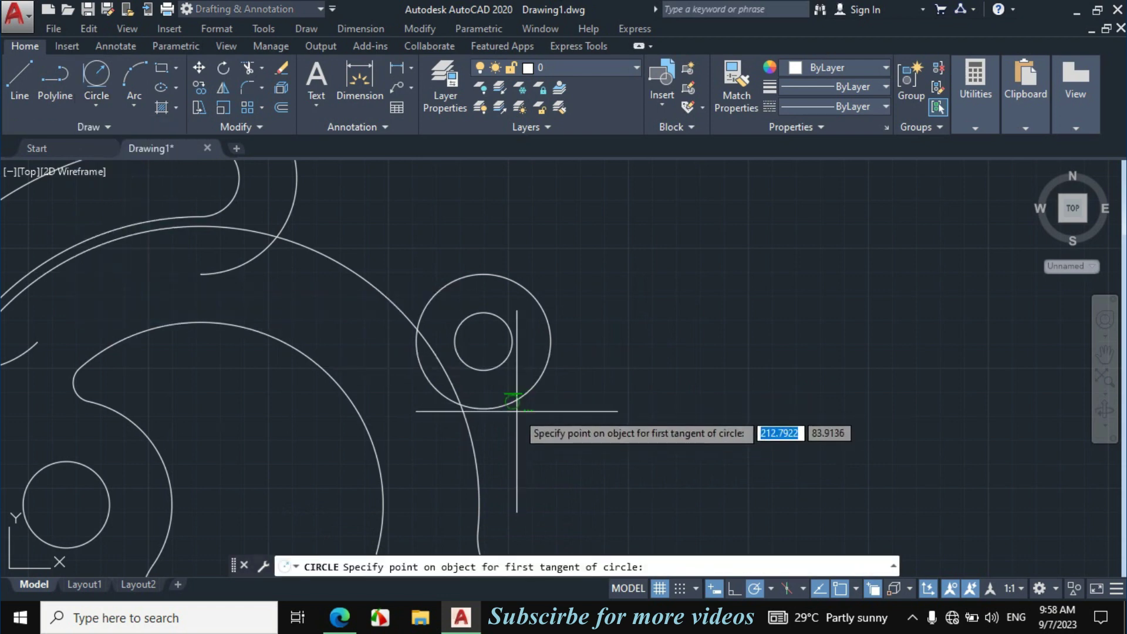
pyautogui.click(510, 397)
pyautogui.click(474, 453)
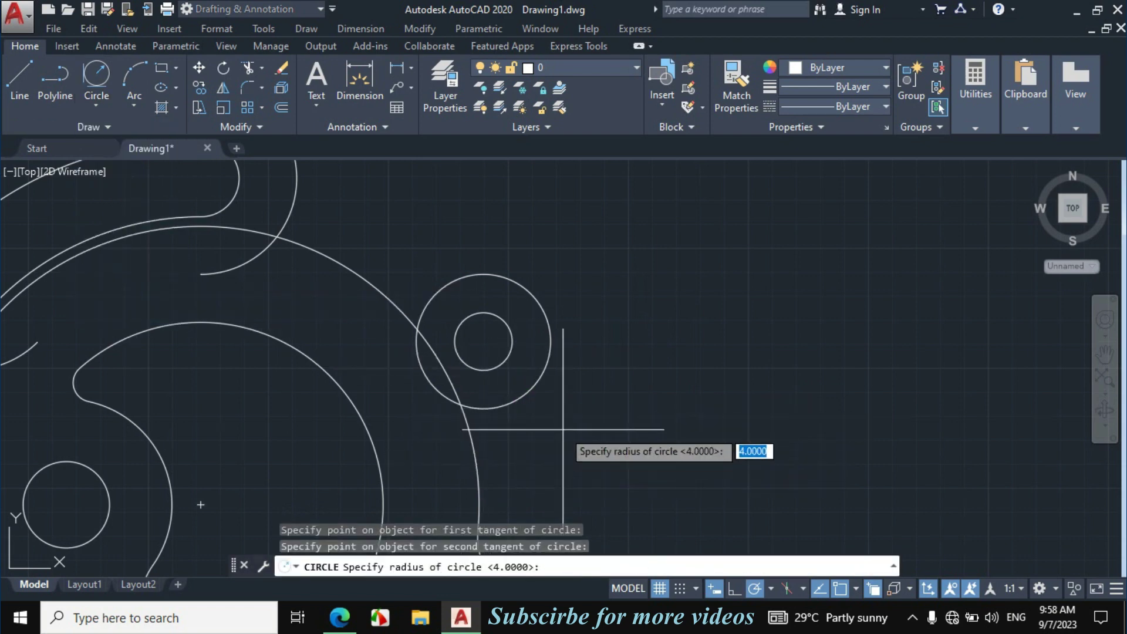
pyautogui.press('Return')
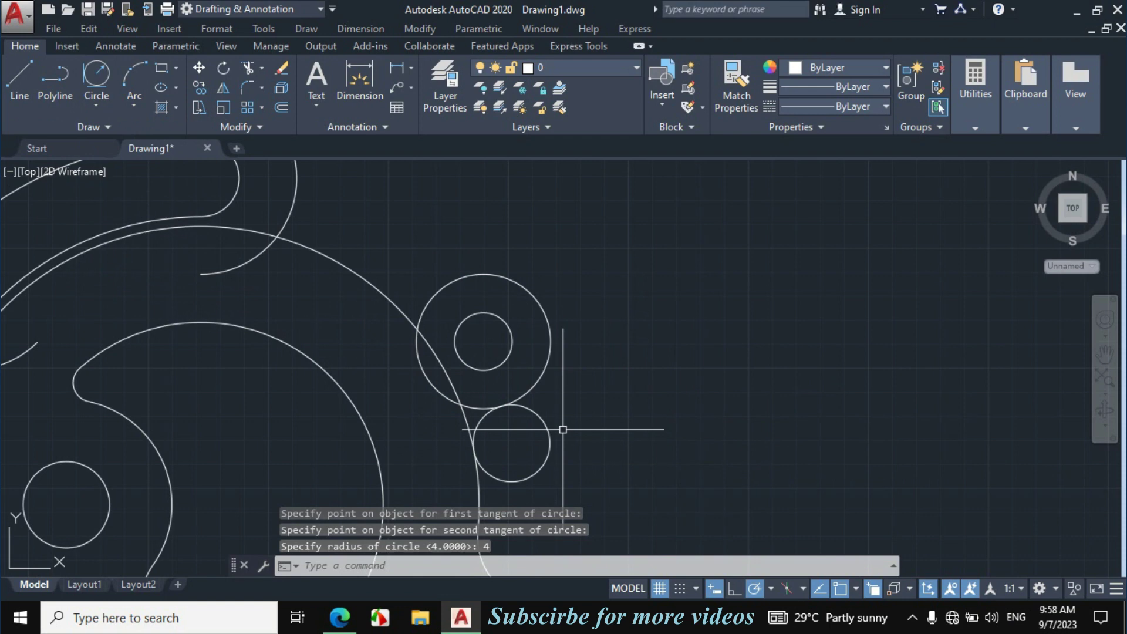
# Draw a radius 4 circle on the boss's upper-left side, tangent to the boss's outer circle and the large circle
pyautogui.click(97, 103)
pyautogui.click(129, 273)
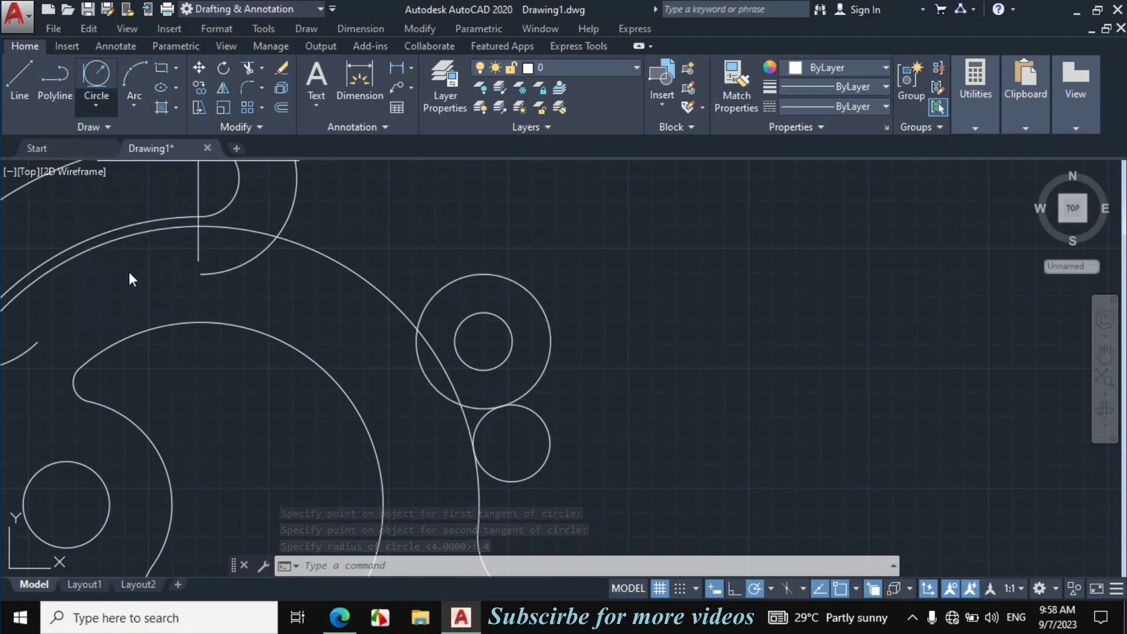
pyautogui.click(442, 283)
pyautogui.click(379, 288)
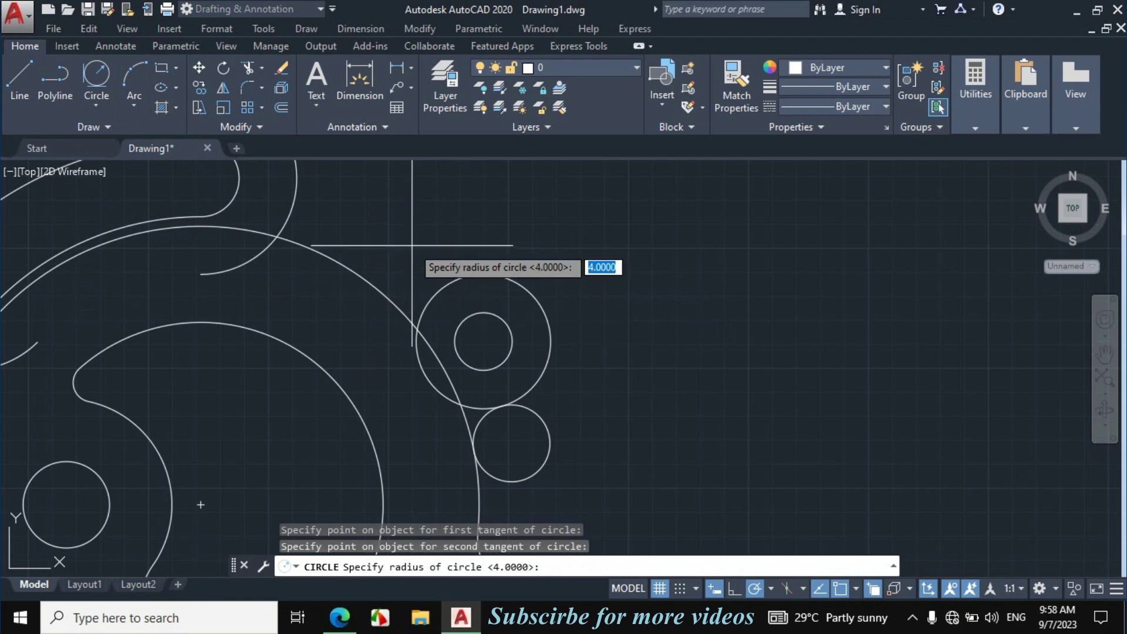
pyautogui.write('4')
pyautogui.press('Return')
pyautogui.scroll(-4, 412, 246)
pyautogui.scroll(4, 427, 296)
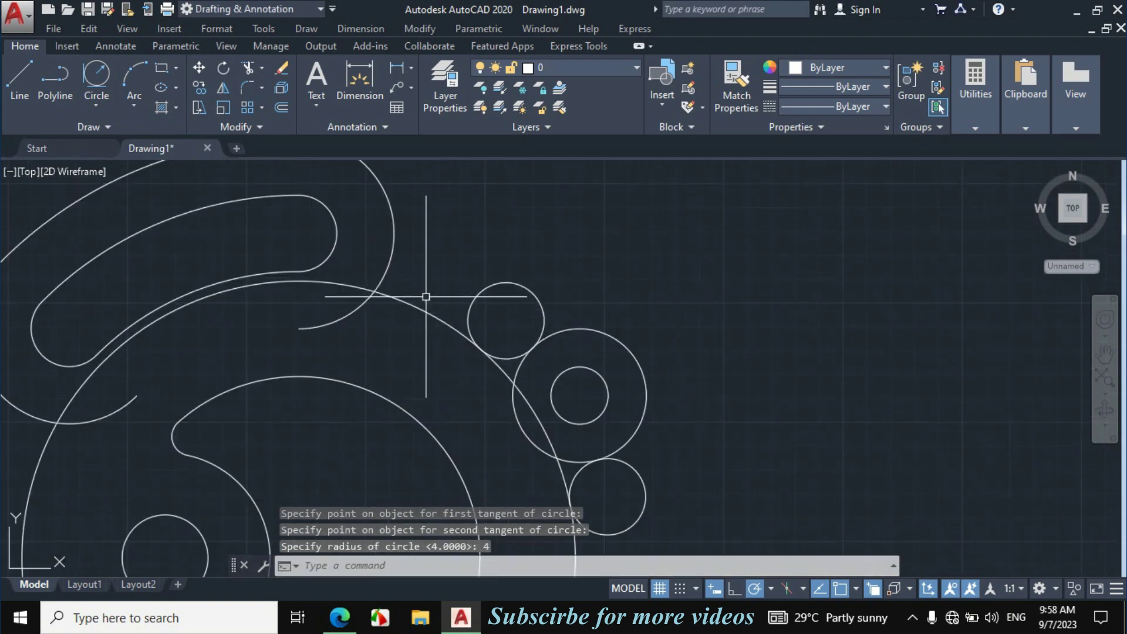
# Draw a radius 12 circle tangent to the curved slot's outer end arc and the large circle
pyautogui.click(97, 106)
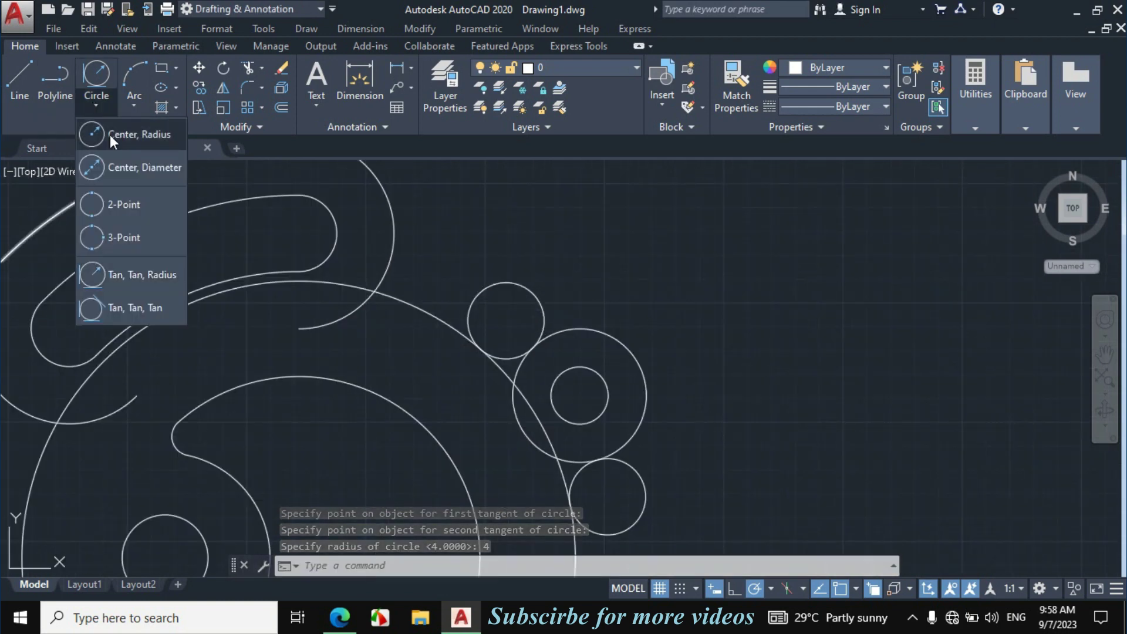
pyautogui.click(122, 273)
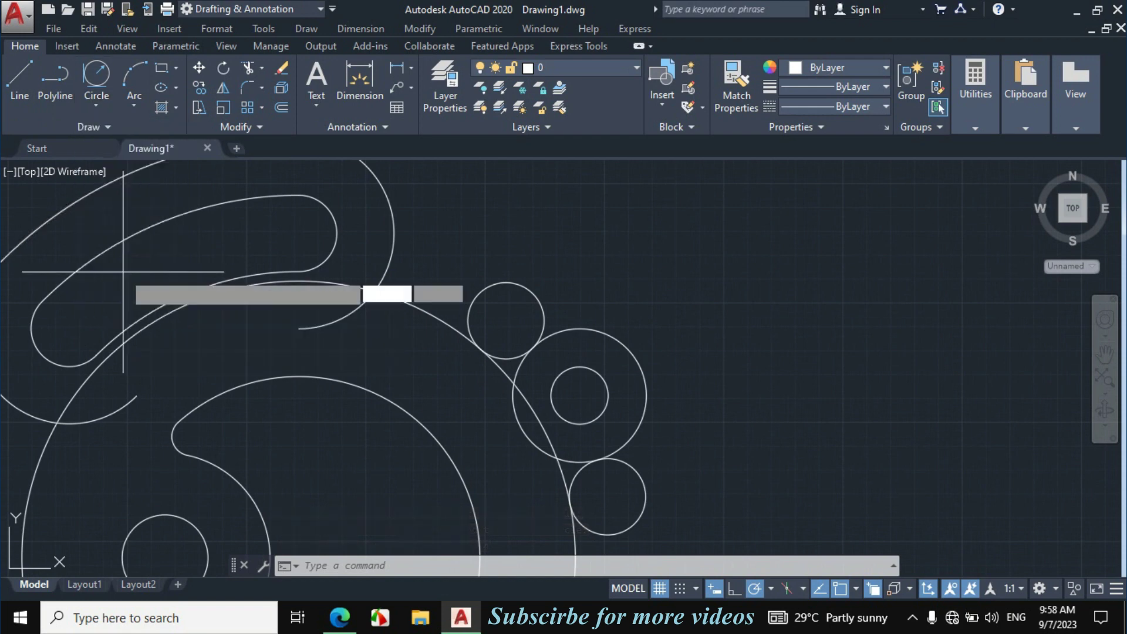
pyautogui.click(395, 249)
pyautogui.click(404, 295)
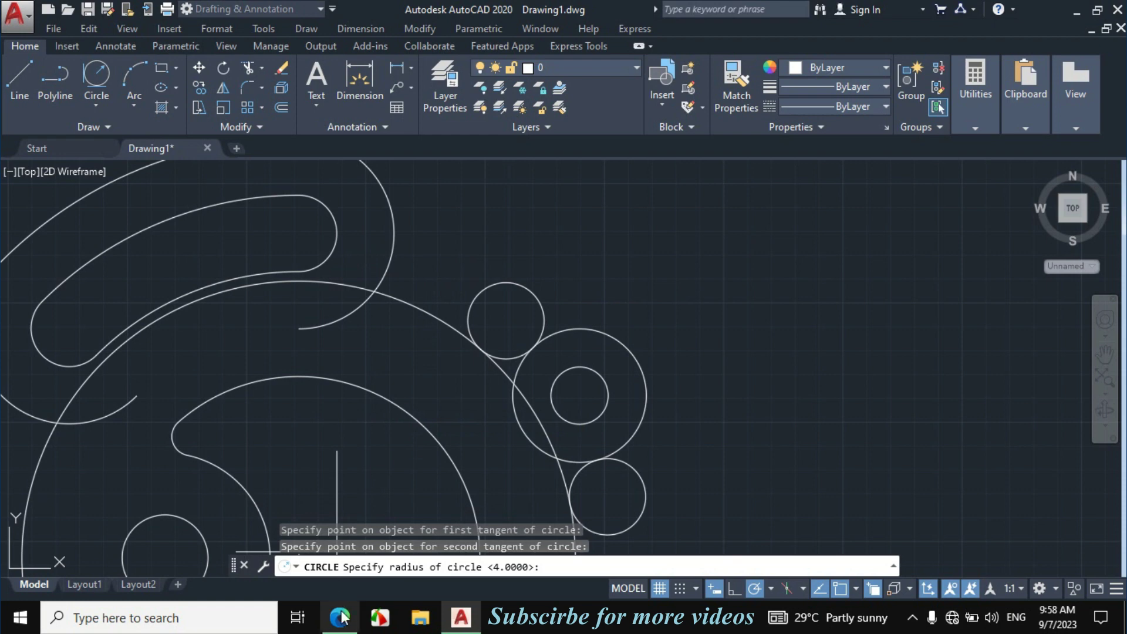
pyautogui.hotkey('alt', 'Tab')
pyautogui.hotkey('alt', 'Tab')
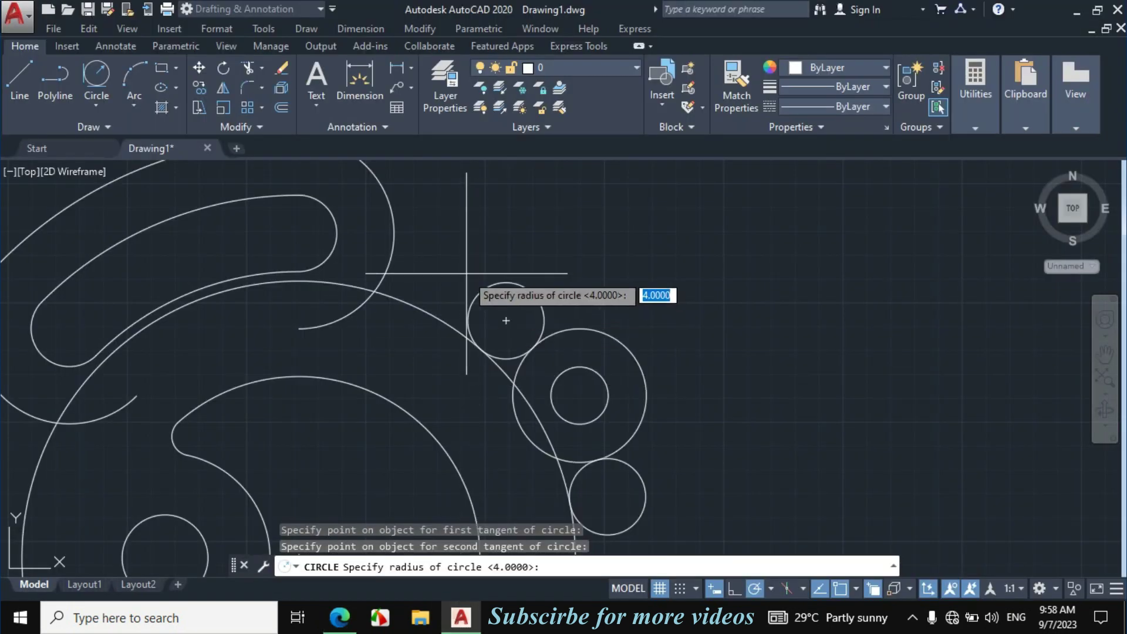
pyautogui.write('12')
pyautogui.press('Return')
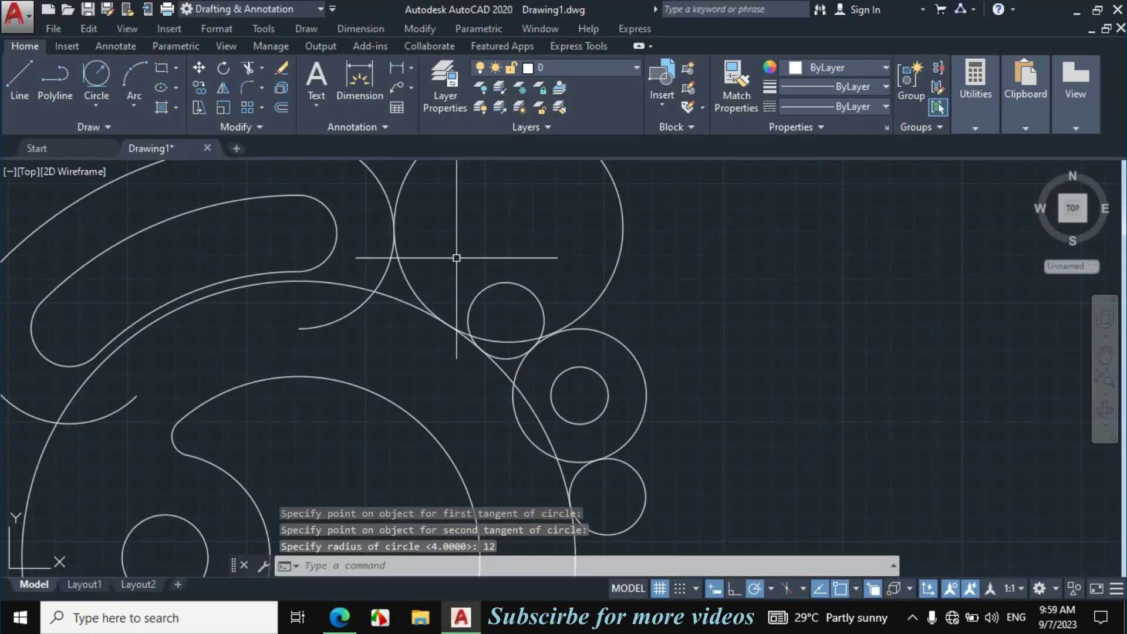
# Trim the large circle beneath the curved slot and cut away the outer portions of the radius 12 and upper radius 4 circles
pyautogui.write('tr')
pyautogui.press('Return')
pyautogui.press('Return')
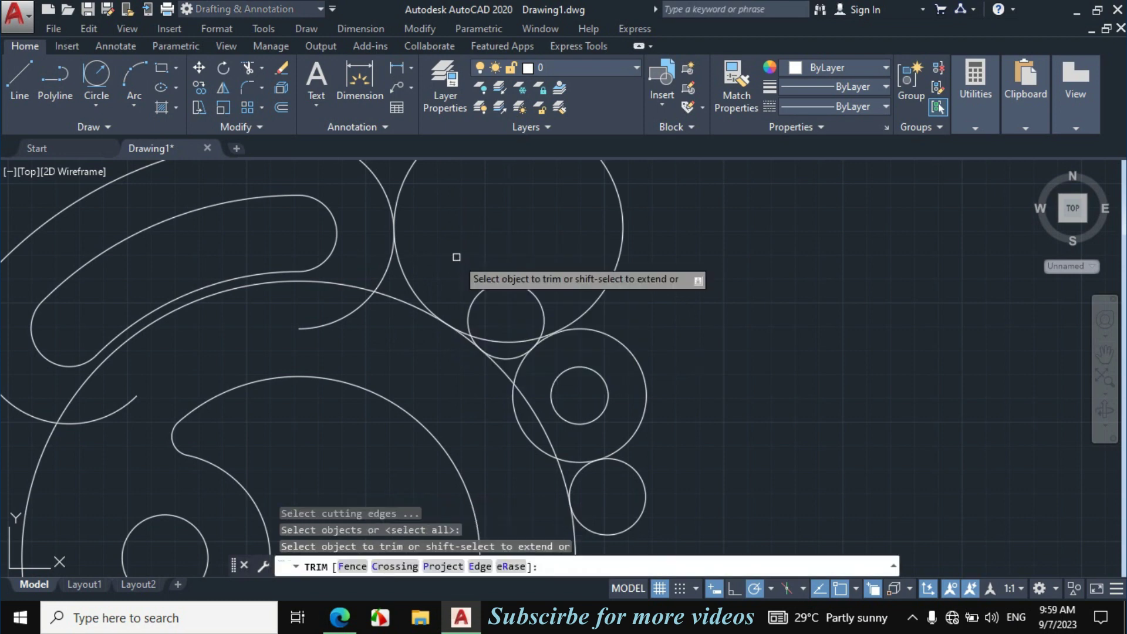
pyautogui.click(386, 262)
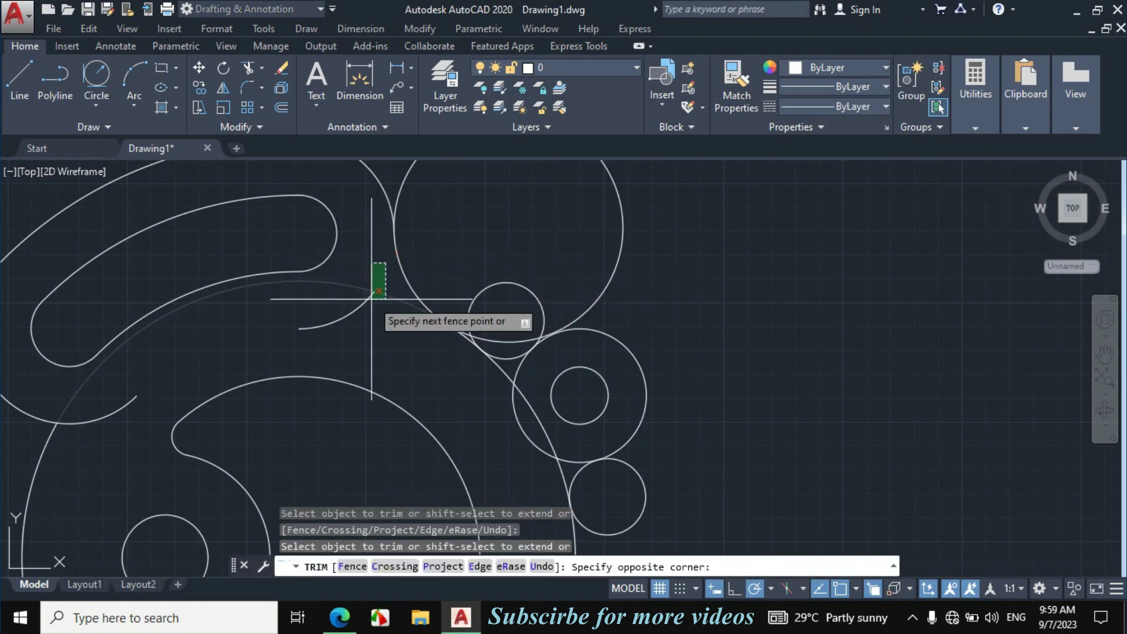
pyautogui.click(370, 300)
pyautogui.click(646, 249)
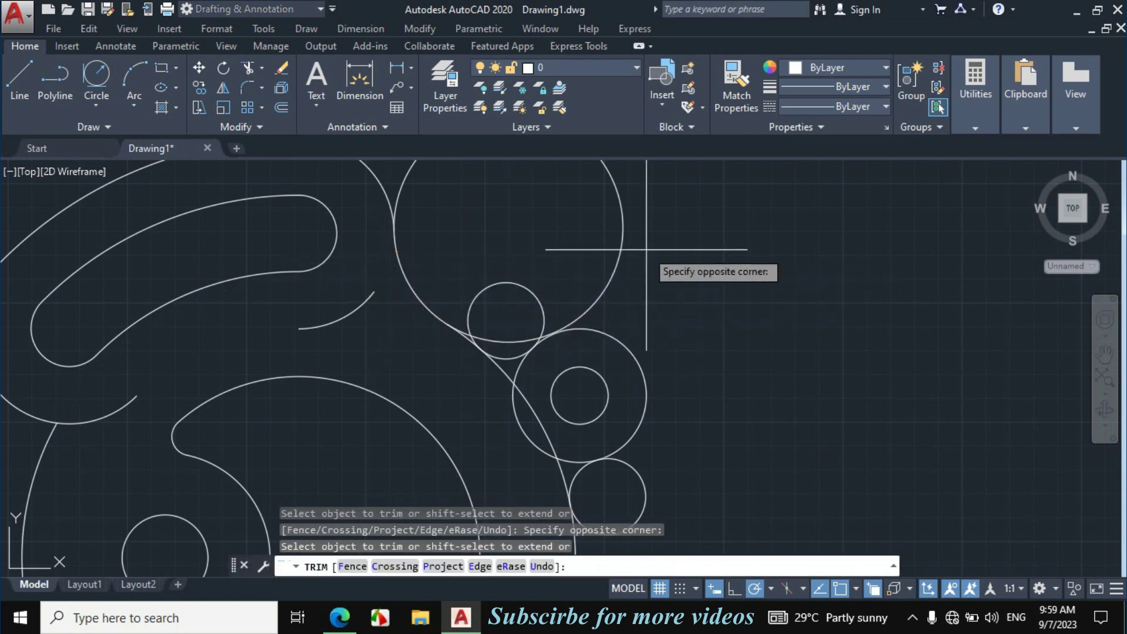
pyautogui.click(533, 304)
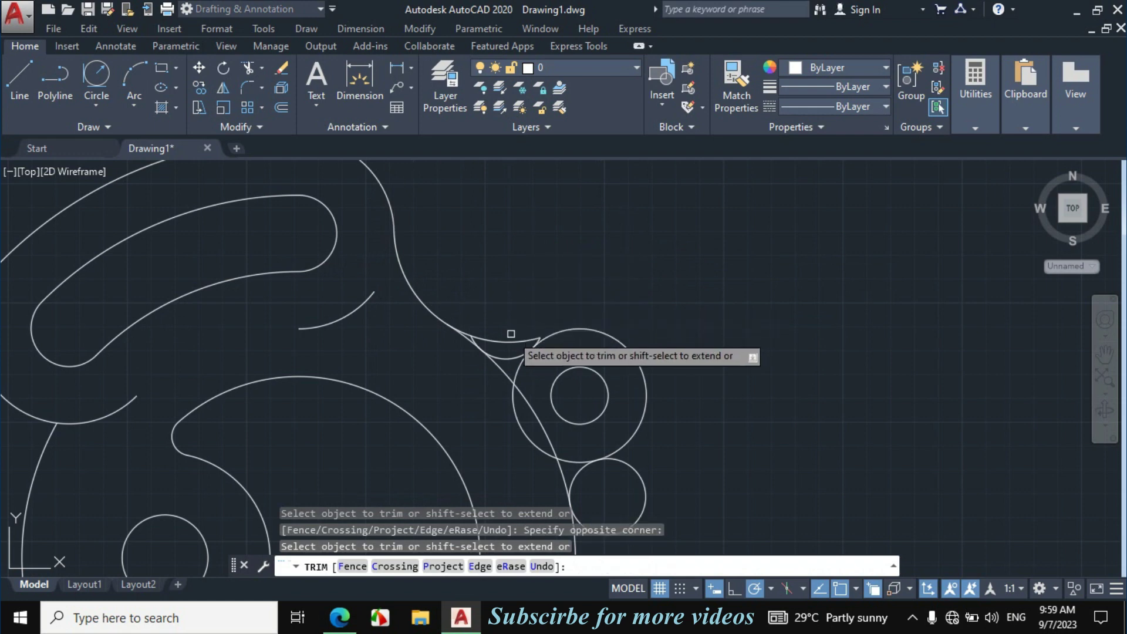
# Trim the stubs around the upper radius 4 arc and the parts of the boss's outer circle and large circle inside the outline
pyautogui.scroll(4, 480, 336)
pyautogui.click(469, 339)
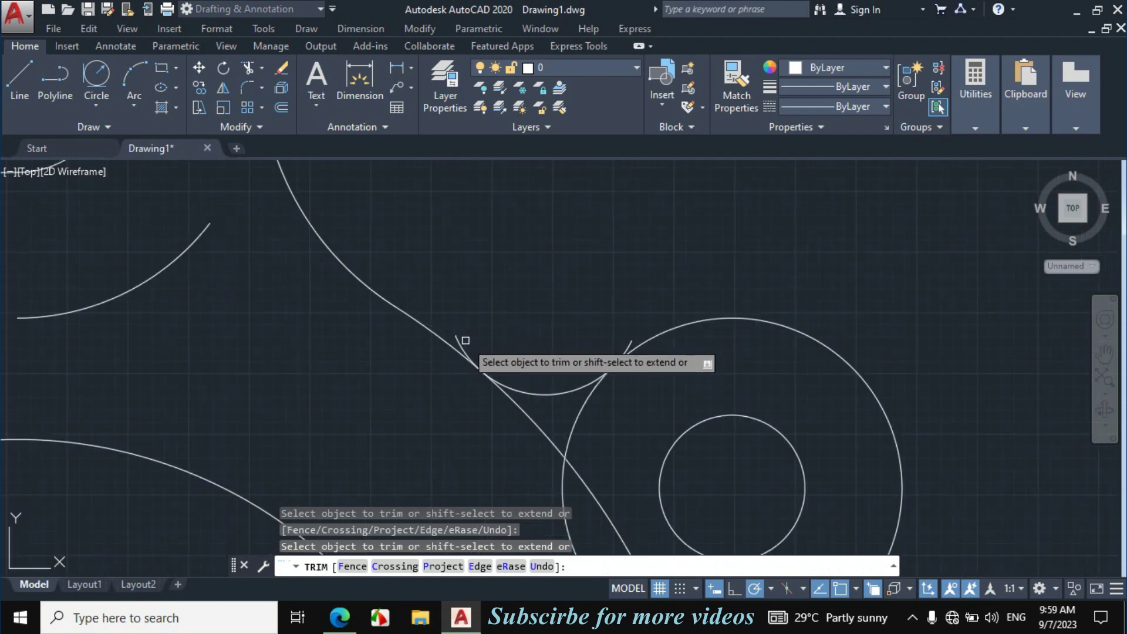
pyautogui.scroll(3, 618, 340)
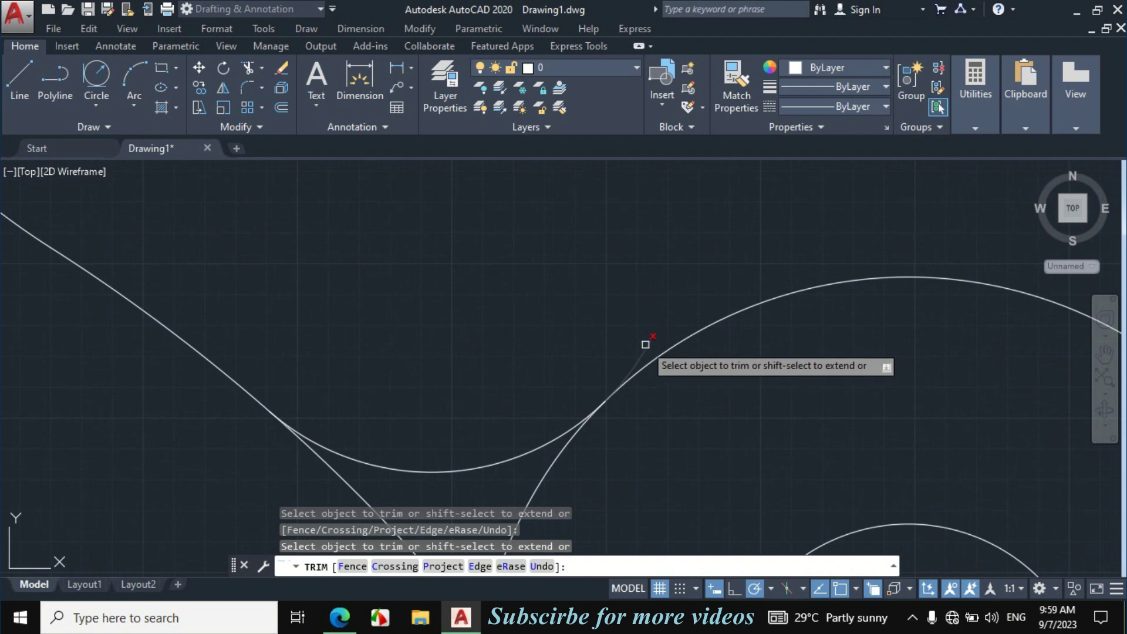
pyautogui.scroll(-4, 461, 300)
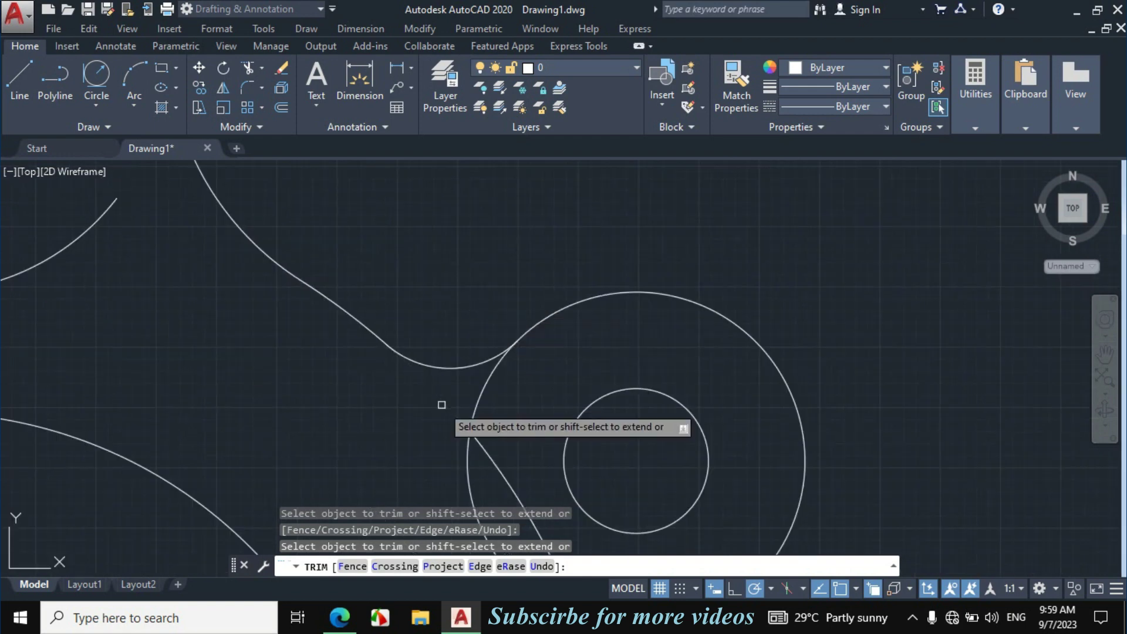
pyautogui.click(472, 369)
pyautogui.click(488, 439)
pyautogui.click(466, 456)
# Trim the lower radius 4 circle to its transition arc beside the boss and delete the leftover arc below the curved slot
pyautogui.scroll(-2, 516, 411)
pyautogui.scroll(2, 514, 382)
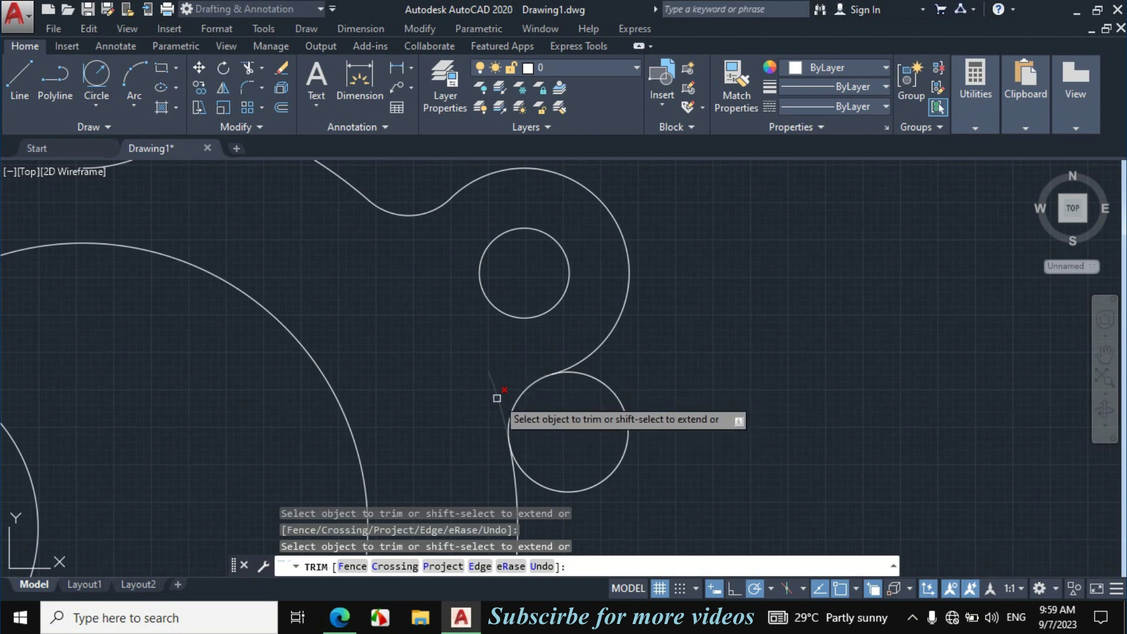
pyautogui.click(628, 397)
pyautogui.click(607, 422)
pyautogui.scroll(-4, 640, 377)
pyautogui.scroll(-2, 638, 377)
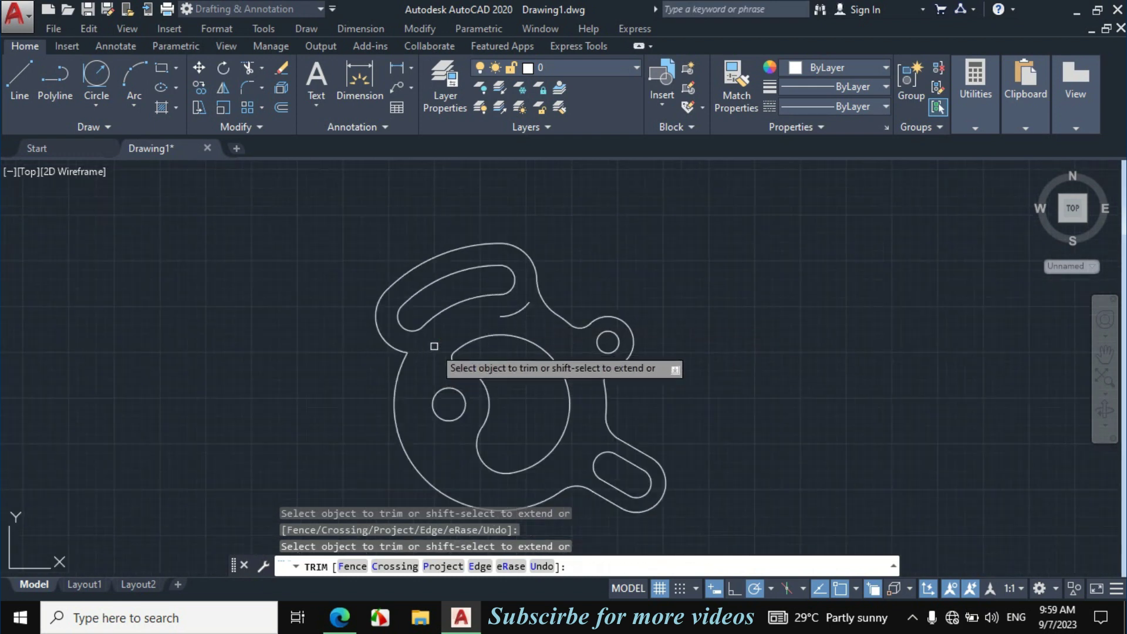
pyautogui.press('Escape')
pyautogui.click(516, 311)
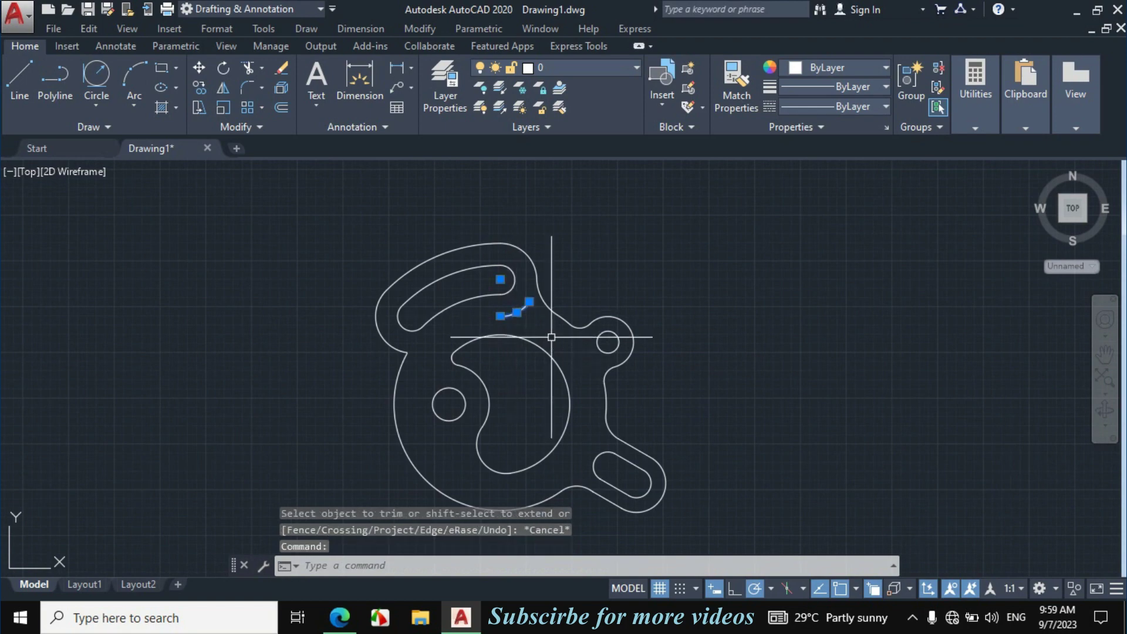
pyautogui.press('Delete')
# Switch to Edge and mark the dimensions 14, 28, 8 and 26 that locate the Ø15 hole in the PDF drawing
pyautogui.click(340, 616)
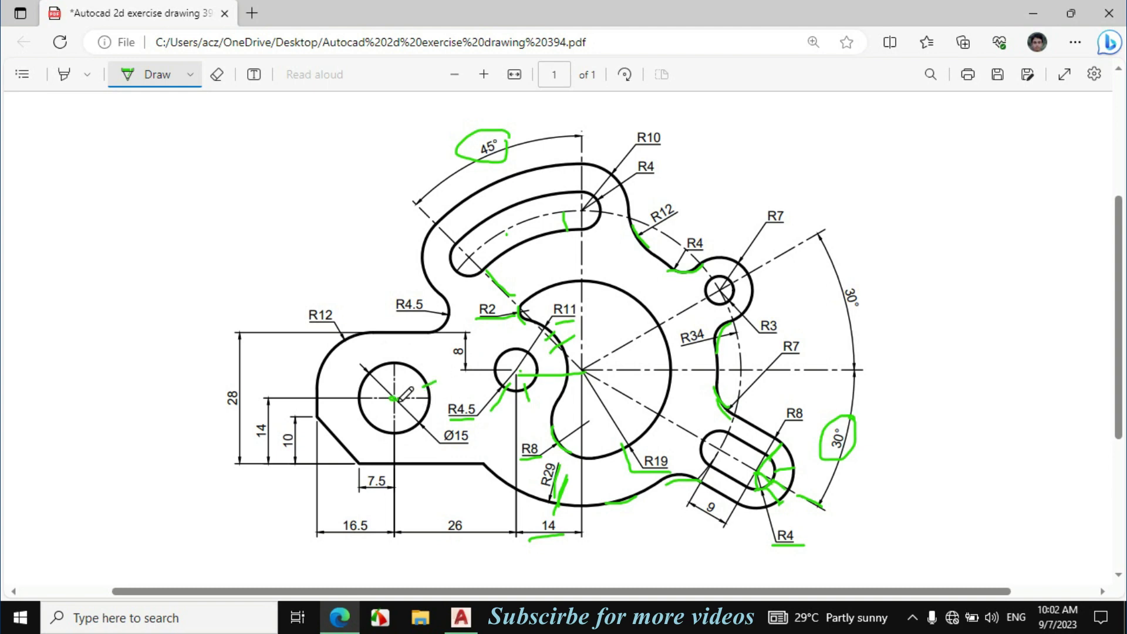
pyautogui.moveTo(393, 399); pyautogui.dragTo(393, 467)
pyautogui.moveTo(274, 447); pyautogui.dragTo(274, 417)
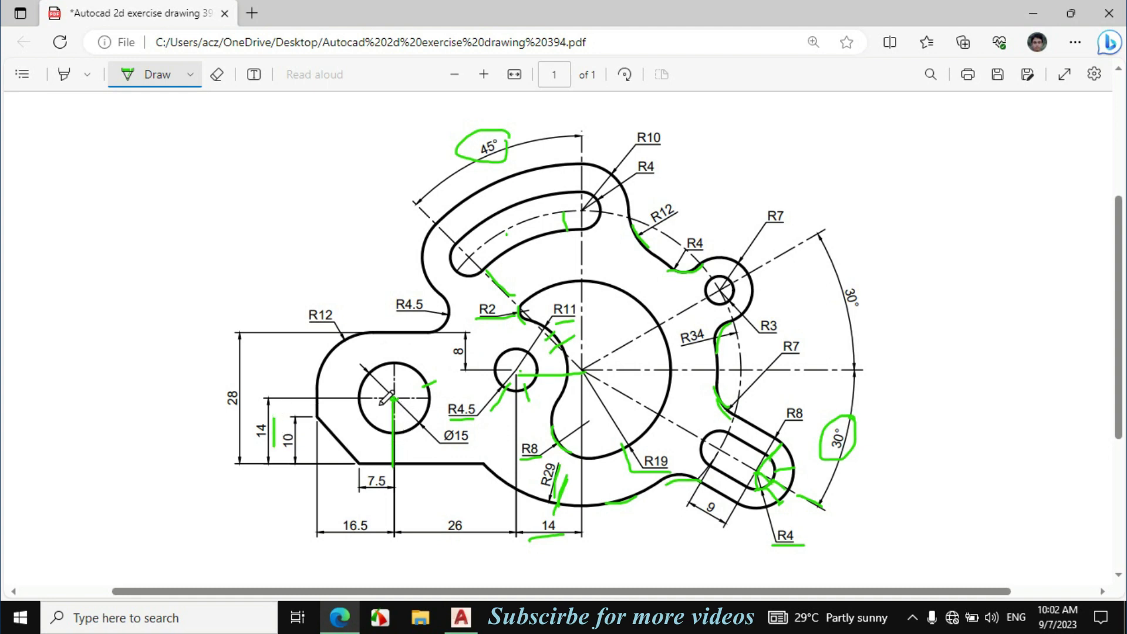
pyautogui.moveTo(393, 398); pyautogui.dragTo(394, 335)
pyautogui.moveTo(240, 385)
pyautogui.mouseDown()
pyautogui.moveTo(226, 392)
pyautogui.moveTo(247, 411)
pyautogui.moveTo(241, 387)
pyautogui.mouseUp()
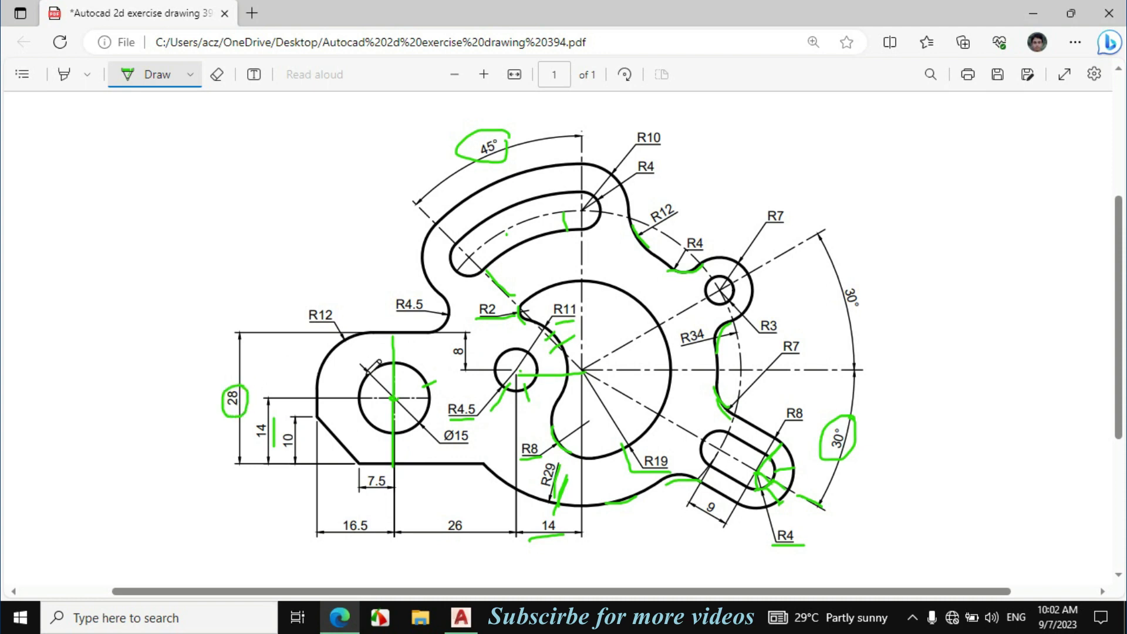
pyautogui.moveTo(409, 396)
pyautogui.mouseDown()
pyautogui.moveTo(410, 333)
pyautogui.moveTo(452, 333)
pyautogui.moveTo(472, 369)
pyautogui.moveTo(503, 370)
pyautogui.moveTo(468, 366)
pyautogui.moveTo(468, 335)
pyautogui.mouseUp()
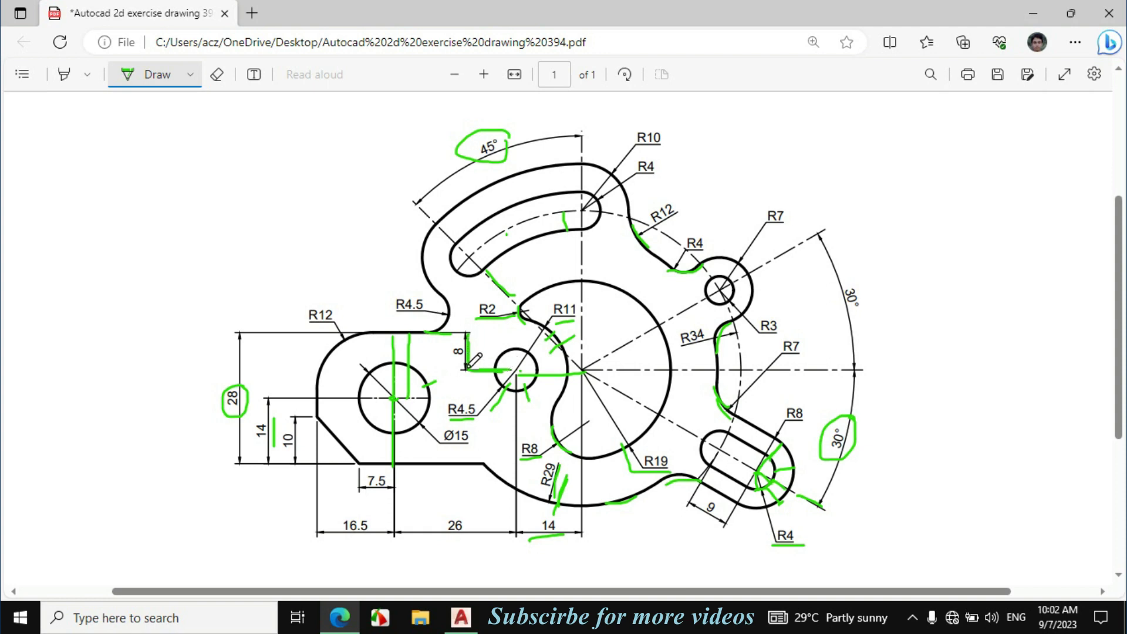
pyautogui.moveTo(462, 371); pyautogui.dragTo(463, 391)
pyautogui.moveTo(473, 374); pyautogui.dragTo(473, 394)
pyautogui.moveTo(512, 372); pyautogui.dragTo(405, 376)
pyautogui.moveTo(432, 537); pyautogui.dragTo(475, 536)
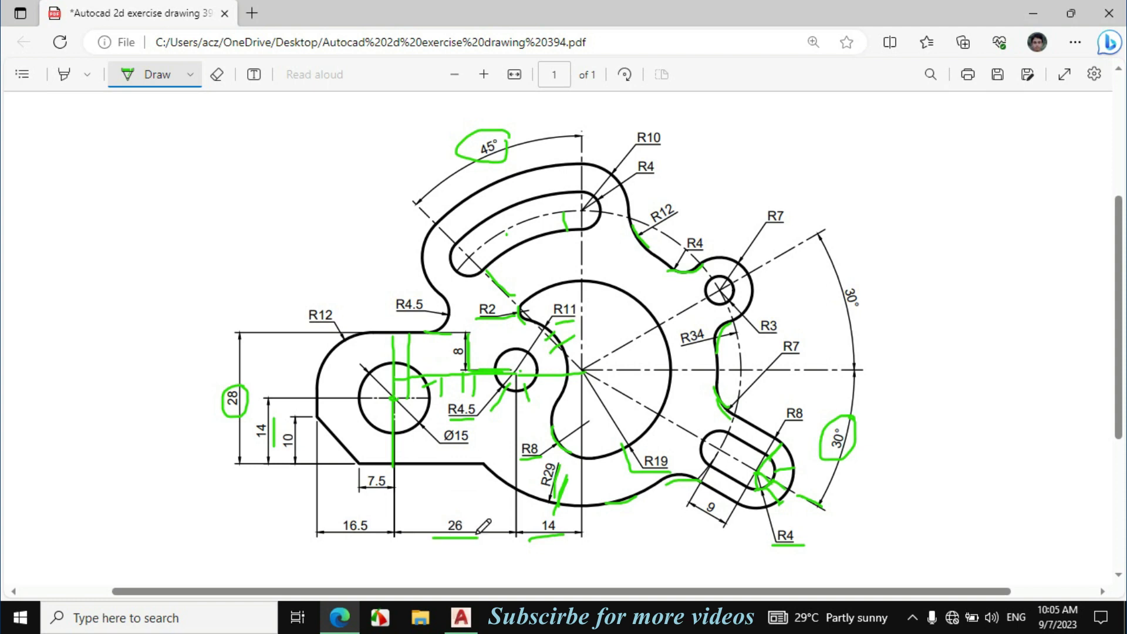
# Switch to AutoCAD and draw a line 26 to the left from the radius 4.5 circle's center, continuing 6 downward
pyautogui.click(461, 616)
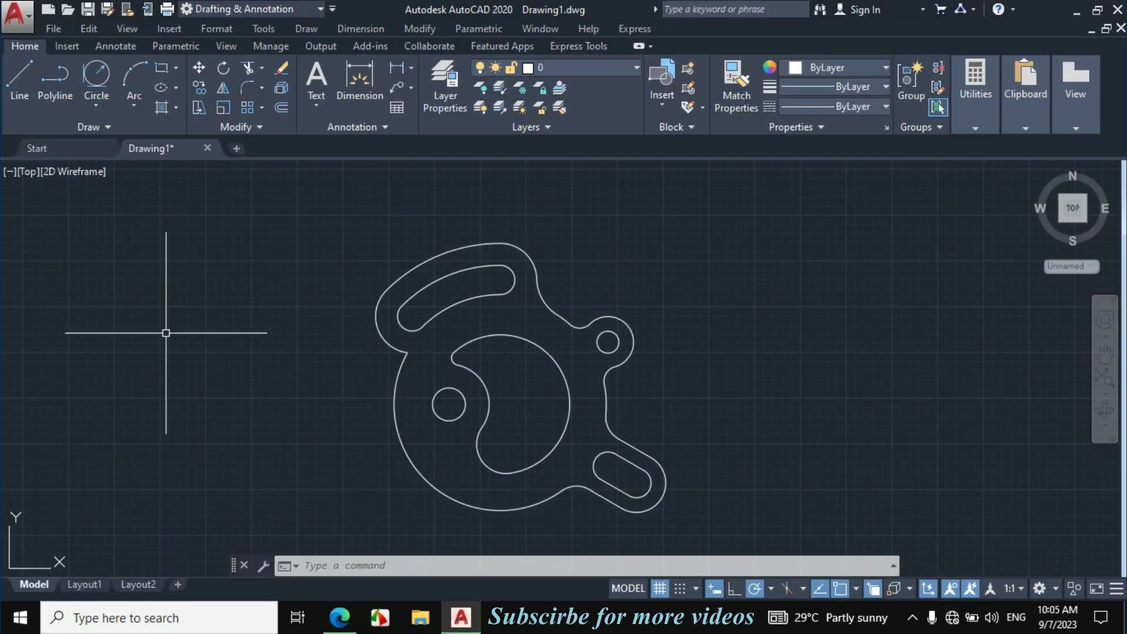
pyautogui.click(29, 99)
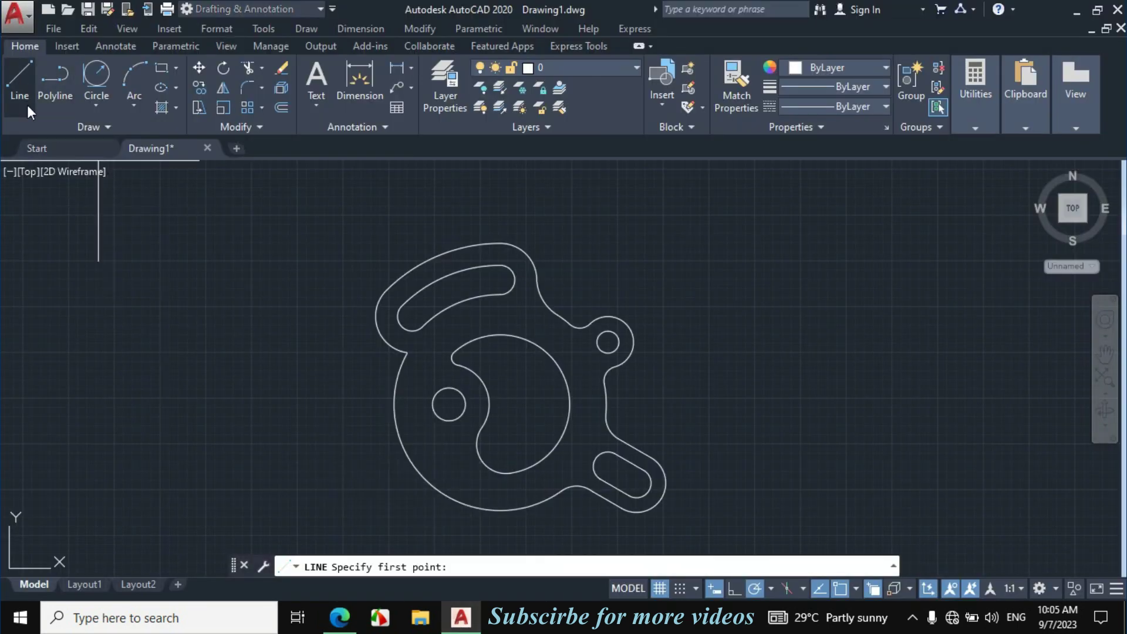
pyautogui.click(449, 403)
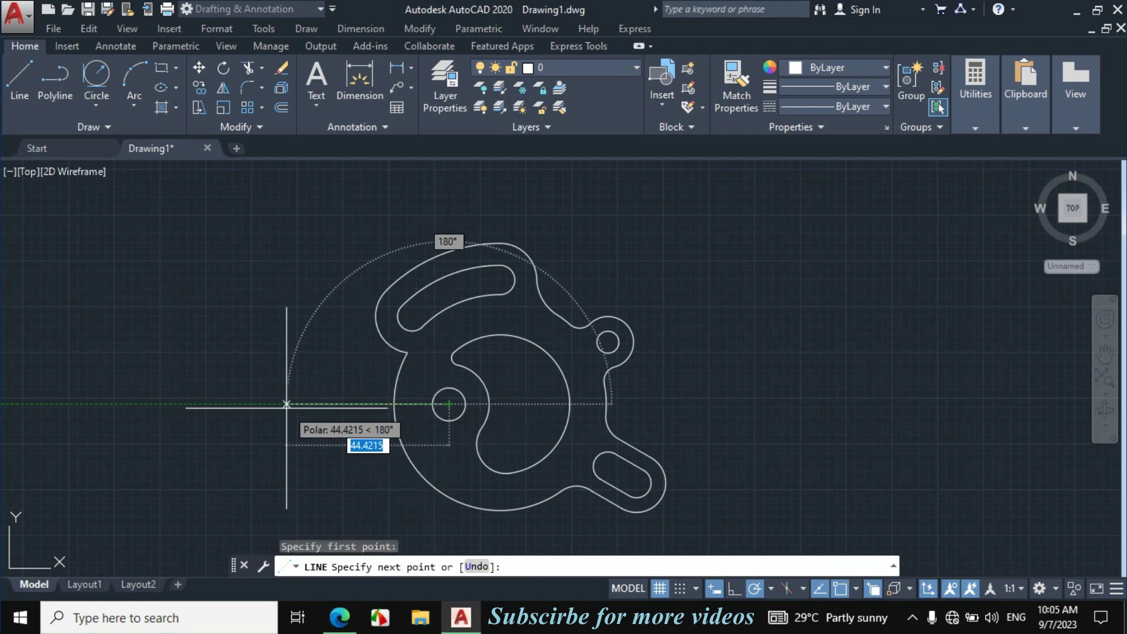
pyautogui.write('26')
pyautogui.press('Return')
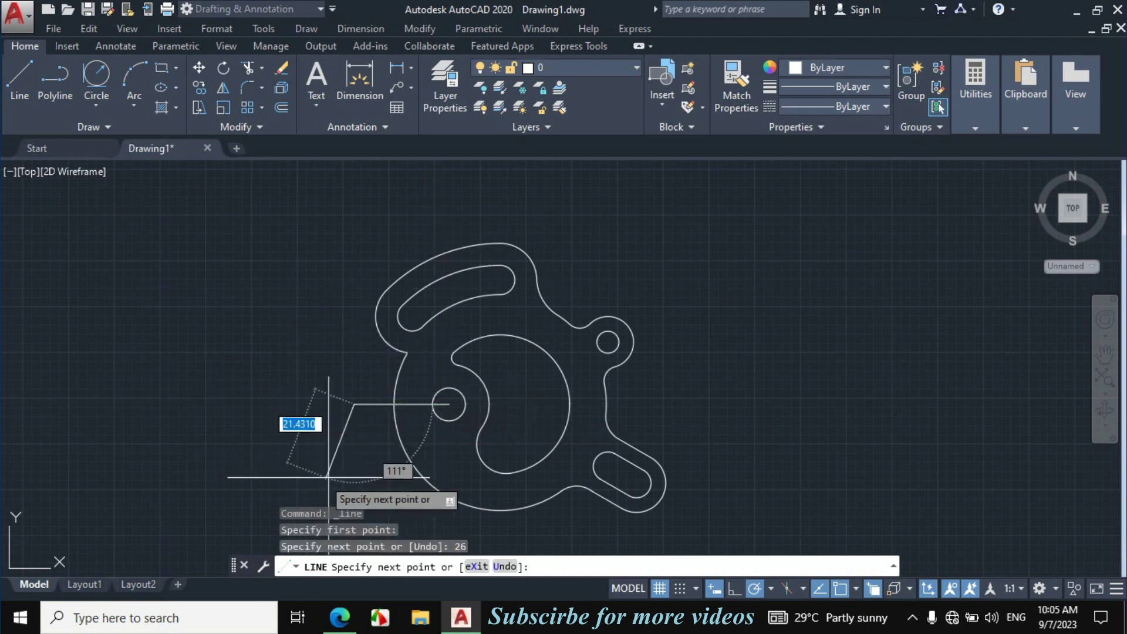
pyautogui.write('6')
pyautogui.press('Return')
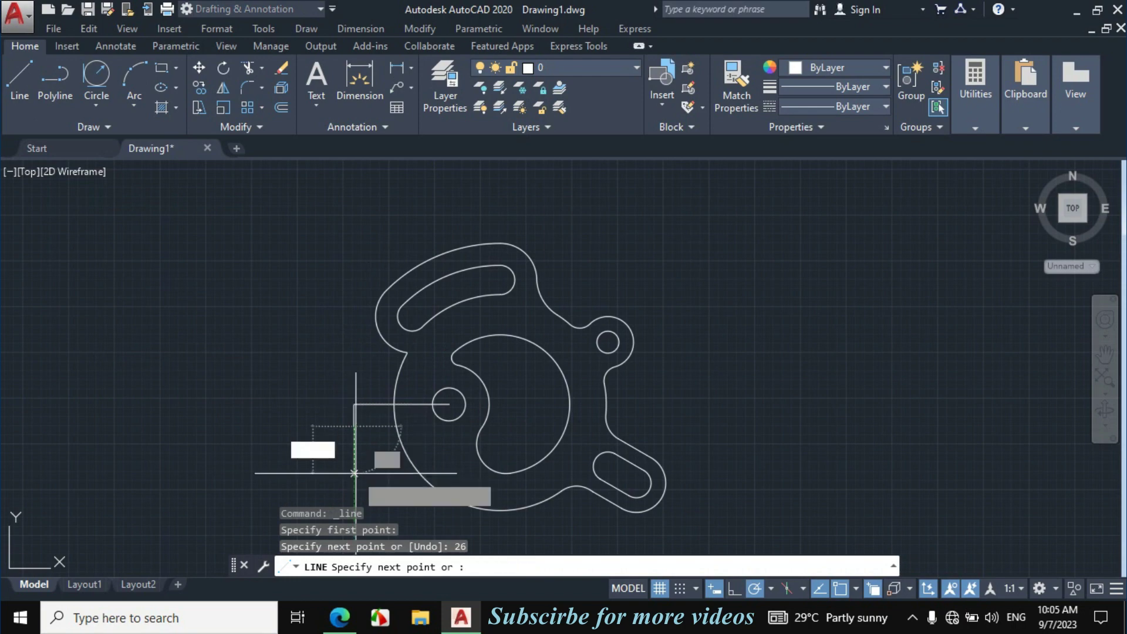
pyautogui.press('Escape')
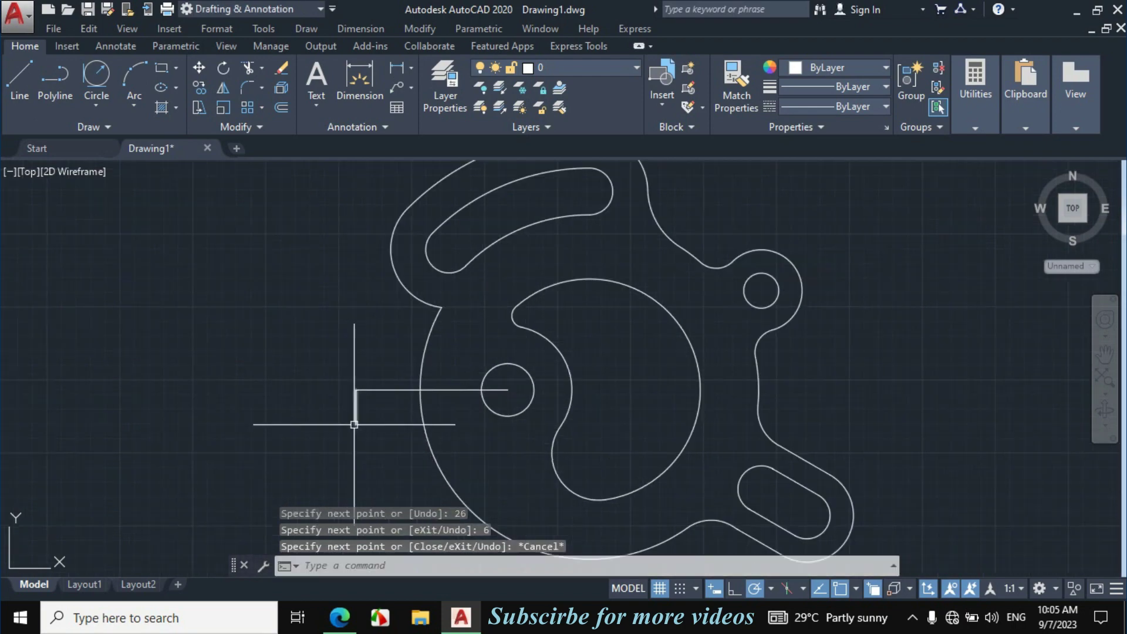
# Underline the Ø15 dimension in Edge, then return to AutoCAD and draw a diameter 15 circle centered on the 6-long line's lower end
pyautogui.click(339, 616)
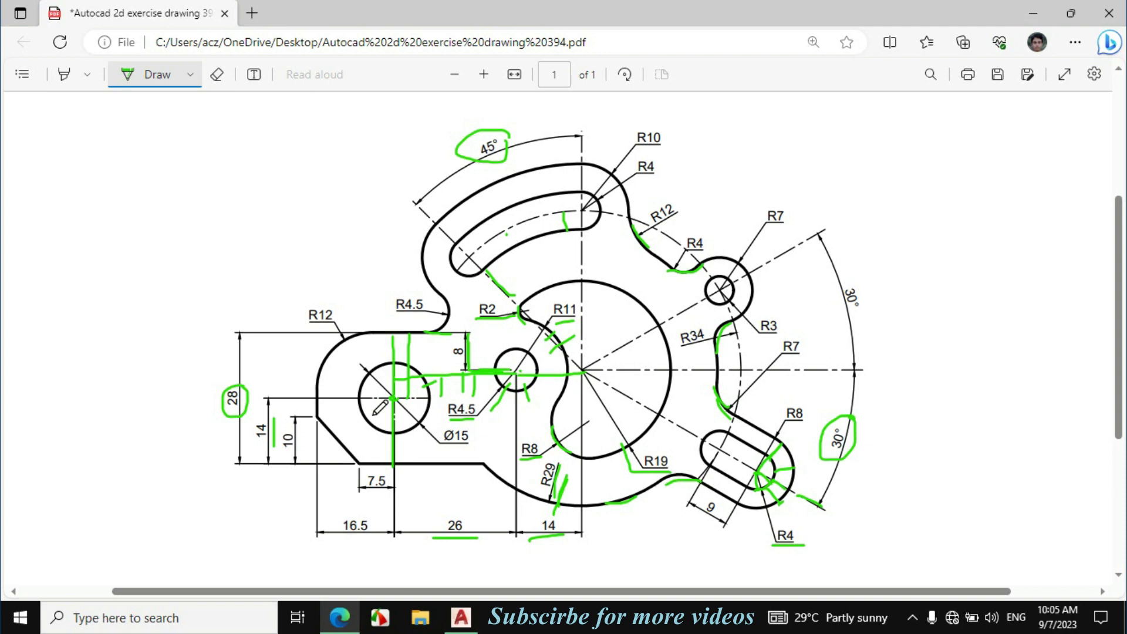
pyautogui.moveTo(437, 449); pyautogui.dragTo(462, 447)
pyautogui.click(462, 616)
pyautogui.click(91, 107)
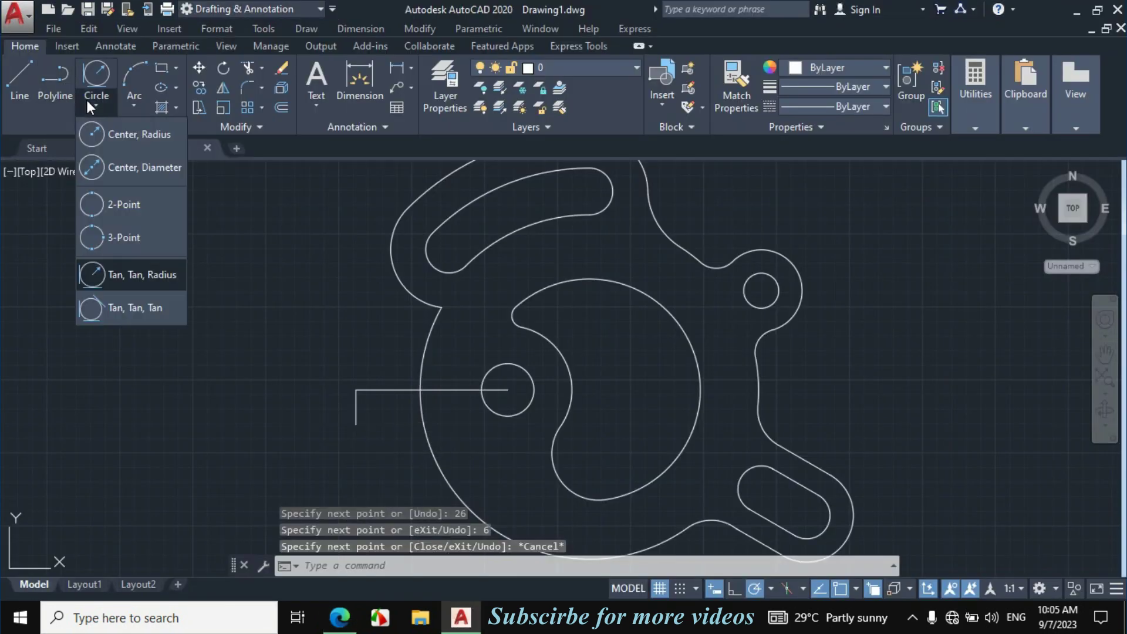
pyautogui.click(120, 167)
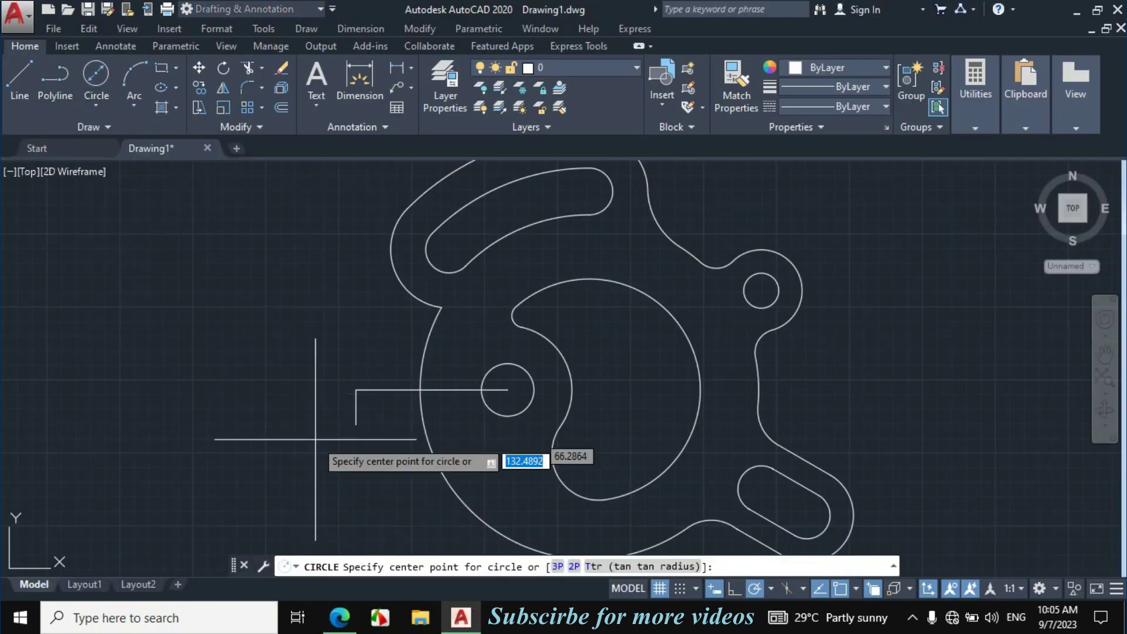
pyautogui.click(356, 424)
pyautogui.write('15')
pyautogui.press('Return')
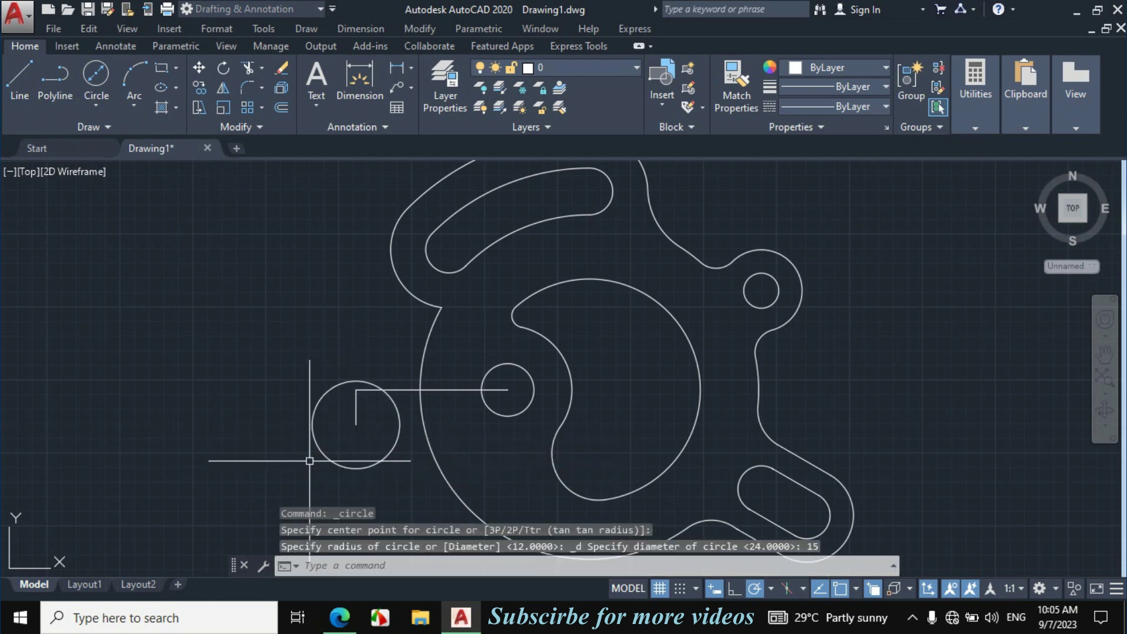
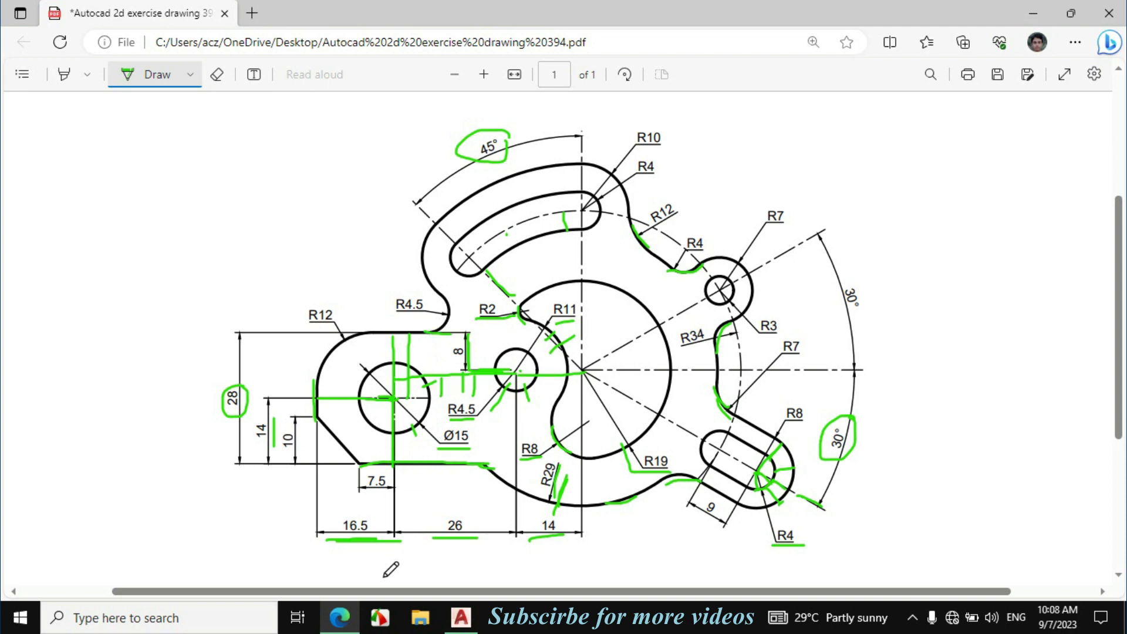
# Switch to AutoCAD
pyautogui.click(460, 616)
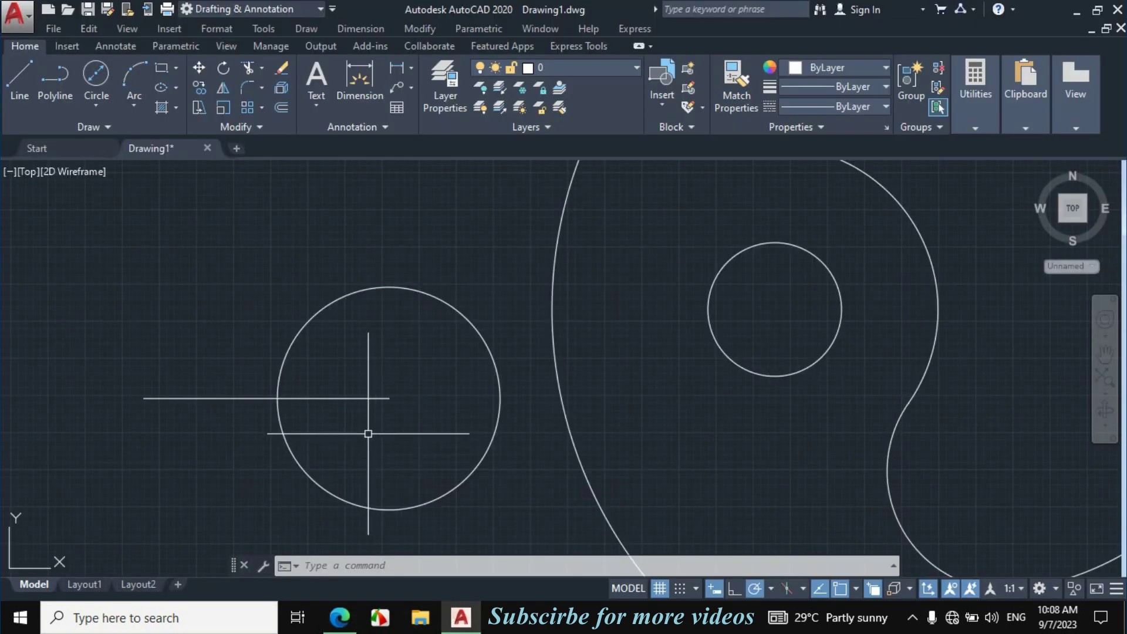
pyautogui.write('o')
pyautogui.press('Return')
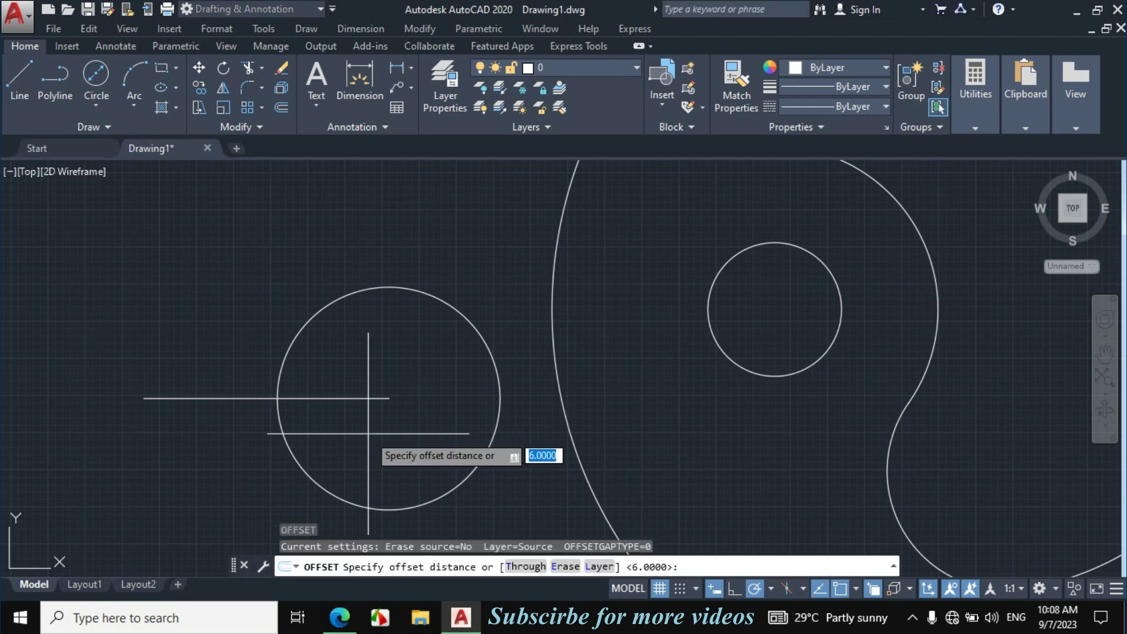
pyautogui.press('Escape')
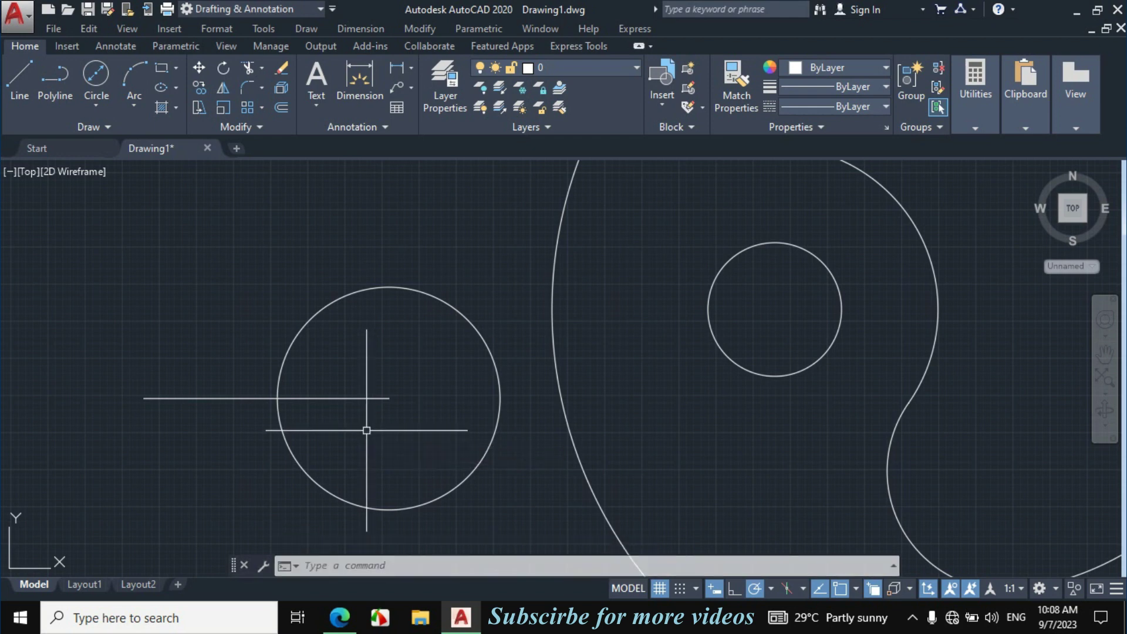
# Stretch the right end of the horizontal 16.5 line through the Ø15 circle straight right, past the large circle's outline
pyautogui.click(373, 399)
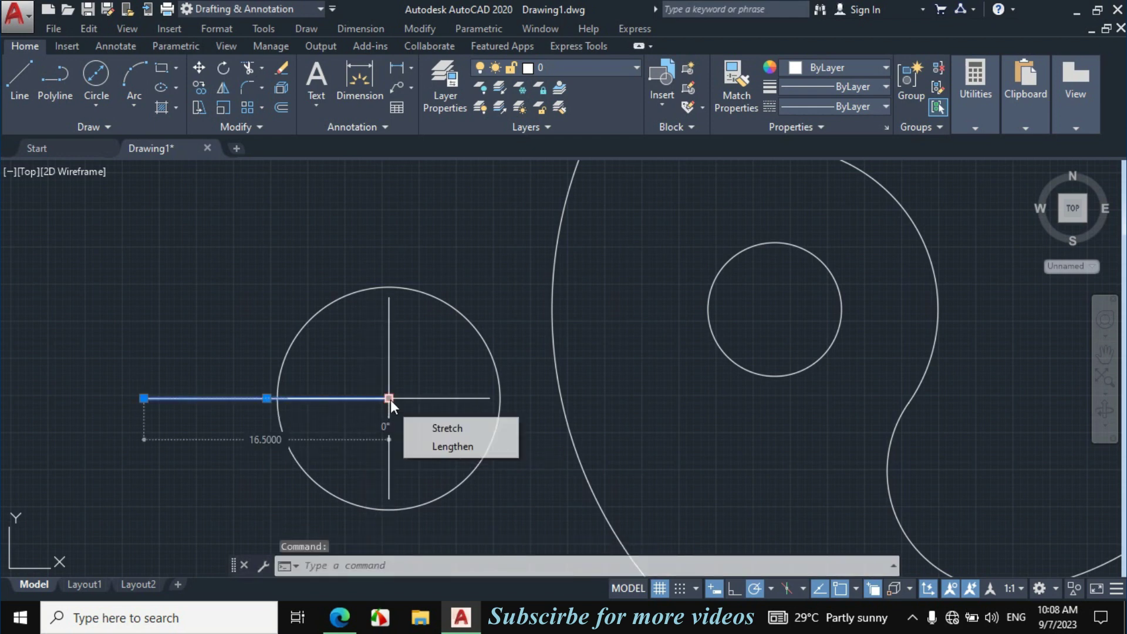
pyautogui.click(388, 398)
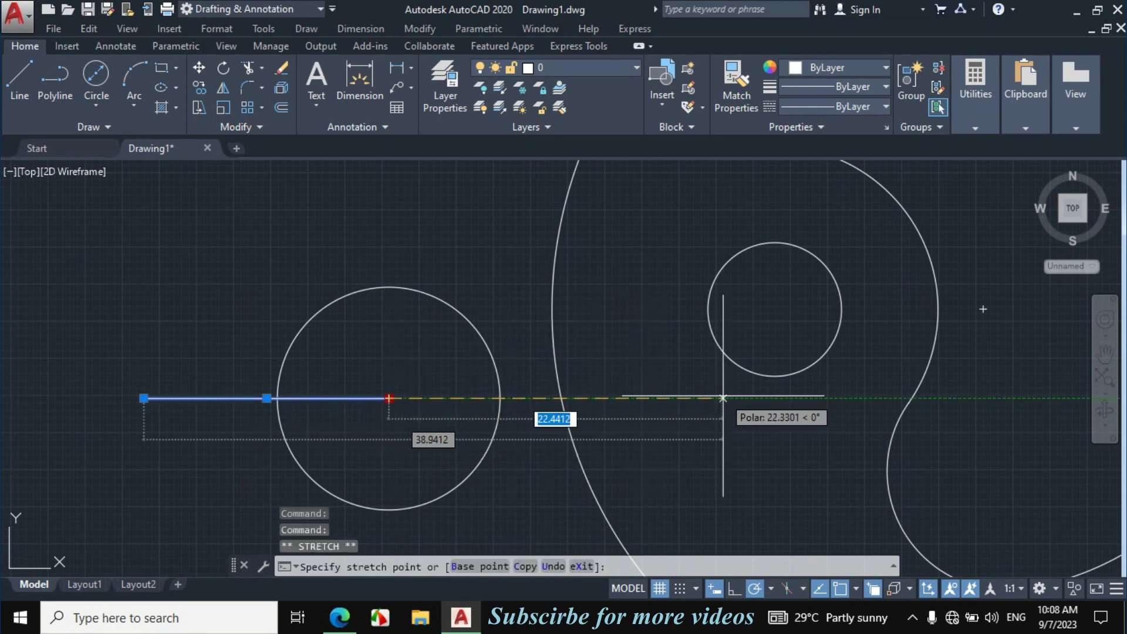
pyautogui.click(740, 399)
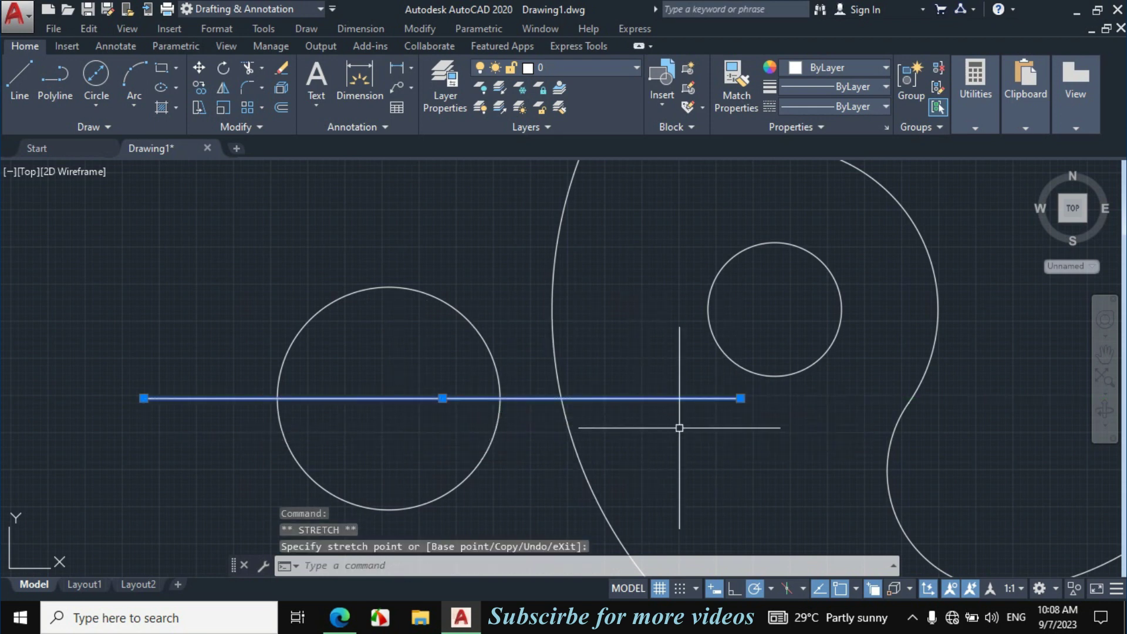
pyautogui.press('Escape')
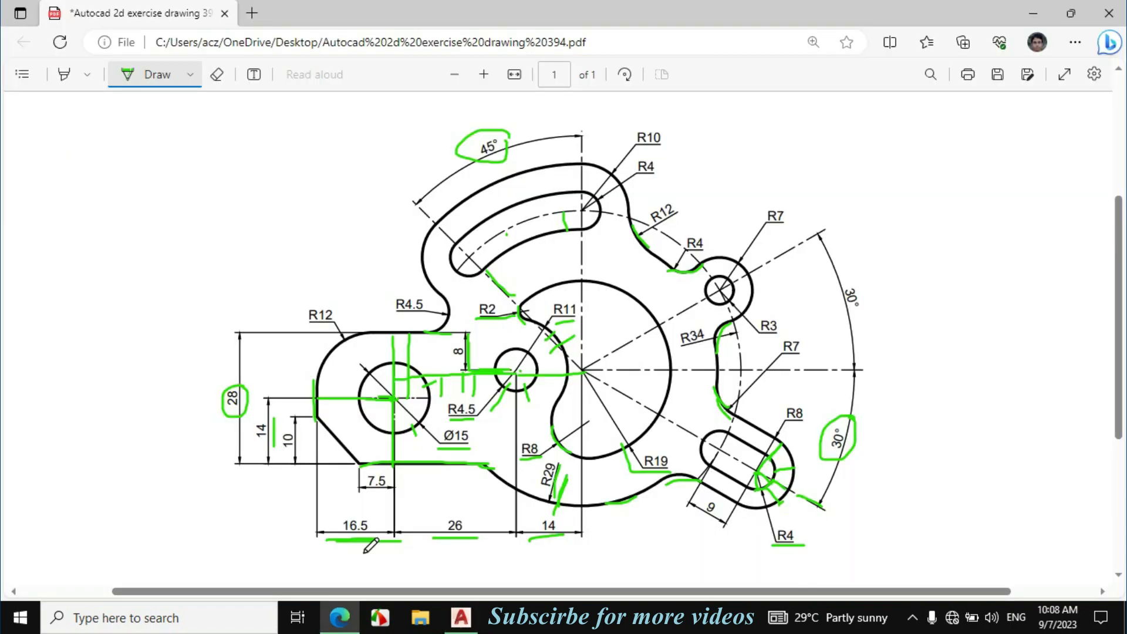
# Switch to Edge, mark the lug's 14 and 28 height dimensions, and erase the pen marks around the Ø15 and R4.5 holes
pyautogui.click(340, 616)
pyautogui.moveTo(346, 402); pyautogui.dragTo(346, 338)
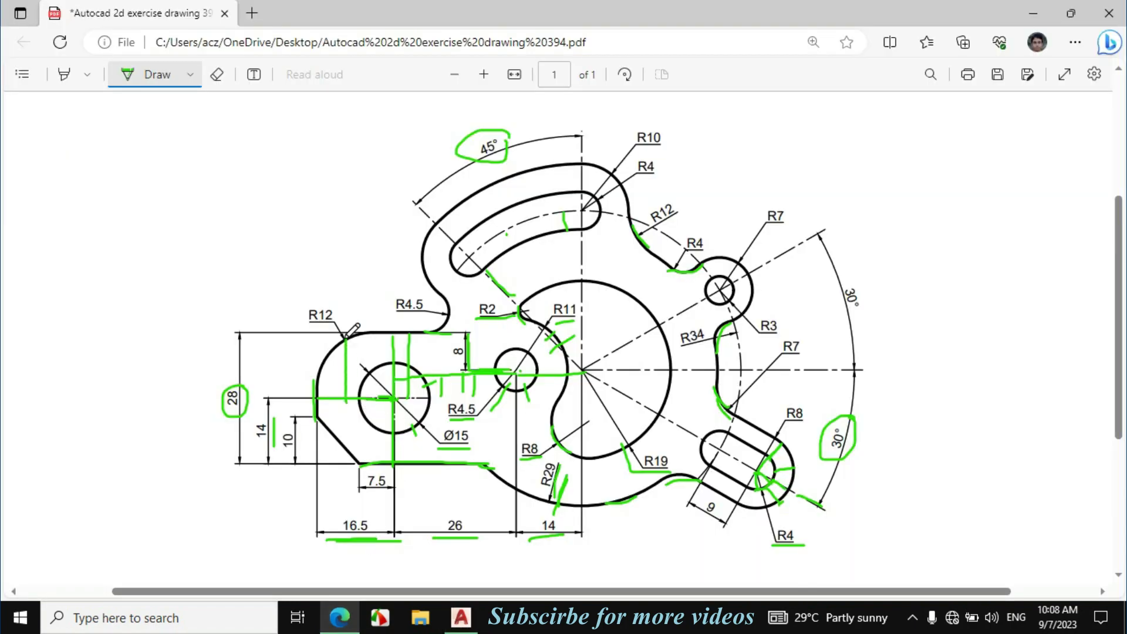
pyautogui.moveTo(271, 465); pyautogui.dragTo(270, 398)
pyautogui.moveTo(390, 400); pyautogui.dragTo(391, 460)
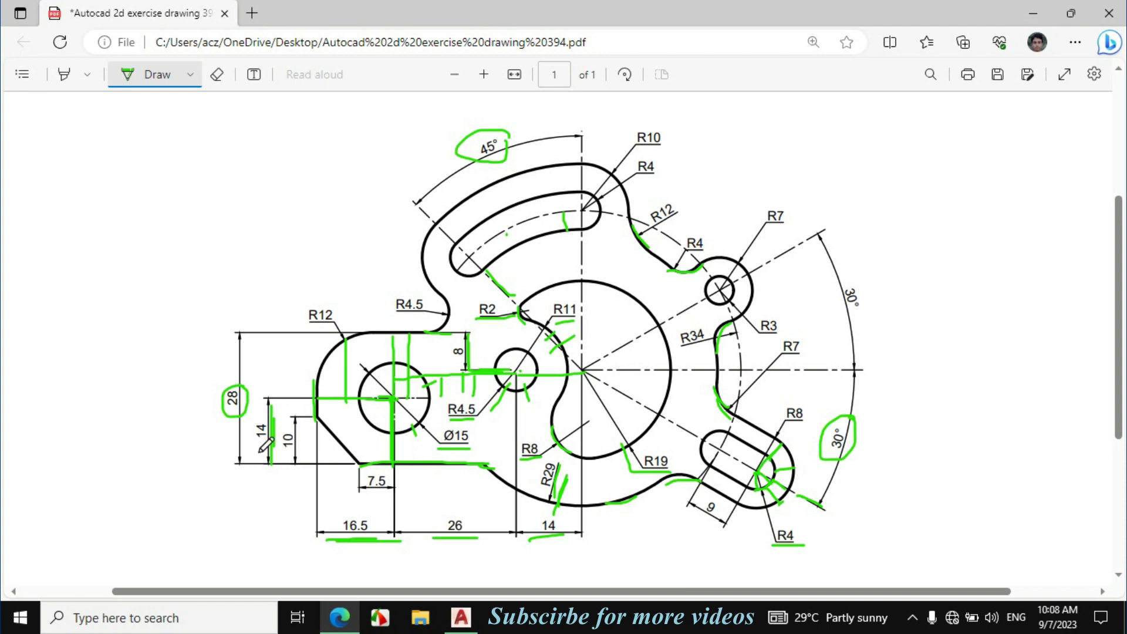
pyautogui.moveTo(251, 461); pyautogui.dragTo(251, 350)
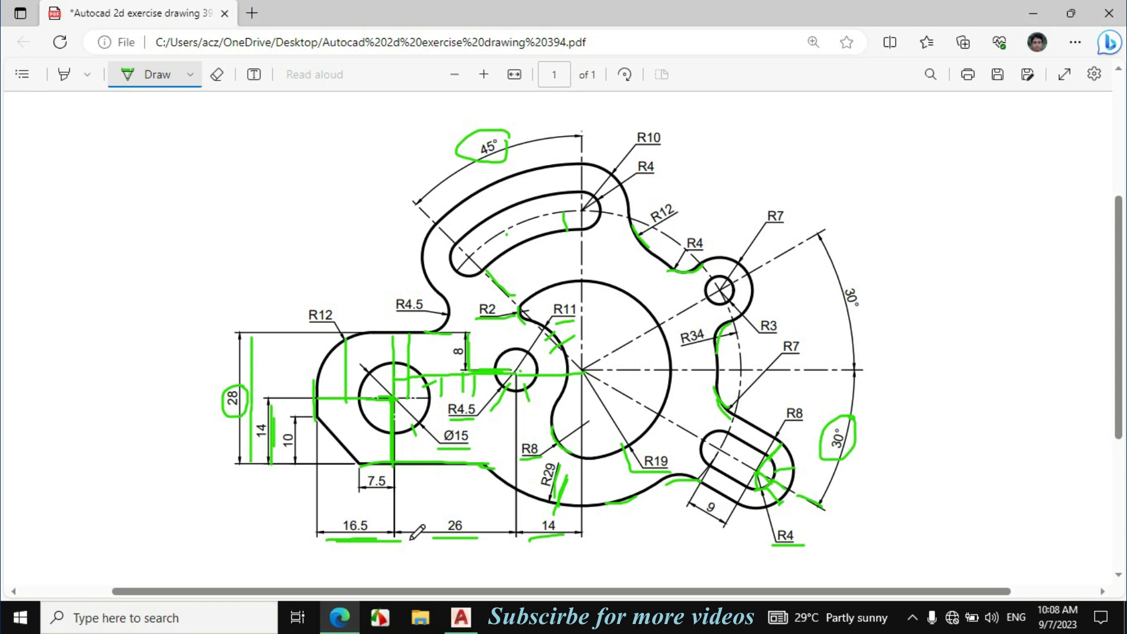
pyautogui.click(217, 74)
pyautogui.moveTo(467, 366)
pyautogui.mouseDown()
pyautogui.moveTo(369, 391)
pyautogui.moveTo(399, 408)
pyautogui.moveTo(315, 394)
pyautogui.moveTo(286, 424)
pyautogui.moveTo(463, 423)
pyautogui.moveTo(471, 448)
pyautogui.moveTo(449, 355)
pyautogui.moveTo(550, 365)
pyautogui.moveTo(510, 302)
pyautogui.moveTo(537, 374)
pyautogui.mouseUp()
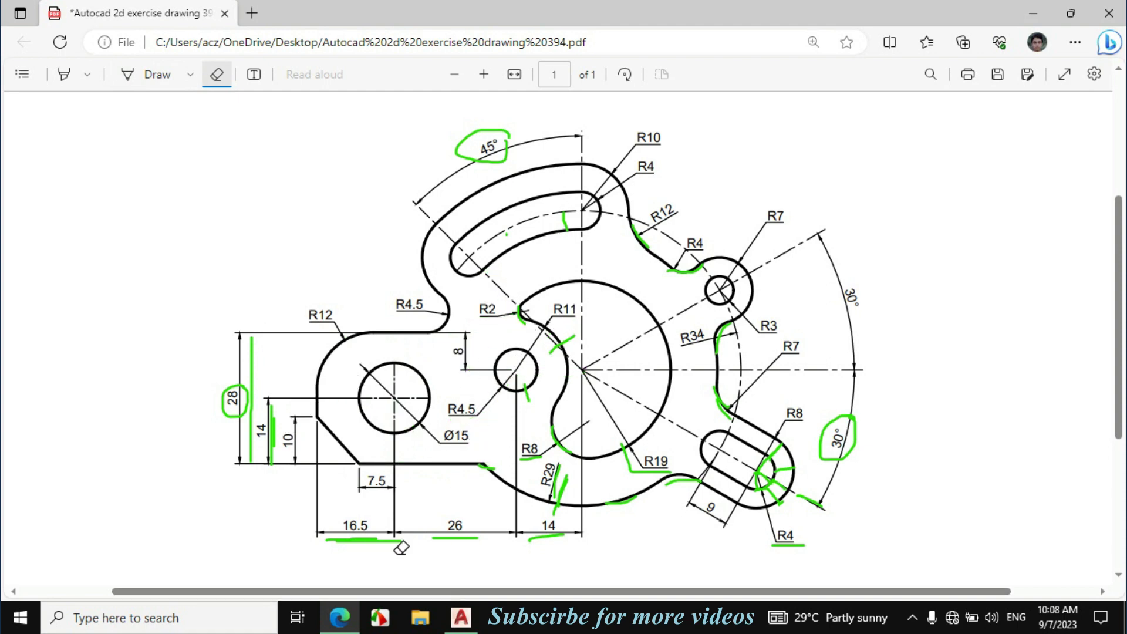
# Switch to AutoCAD and offset the horizontal line through the Ø15 circle by 14 both above and below
pyautogui.click(460, 616)
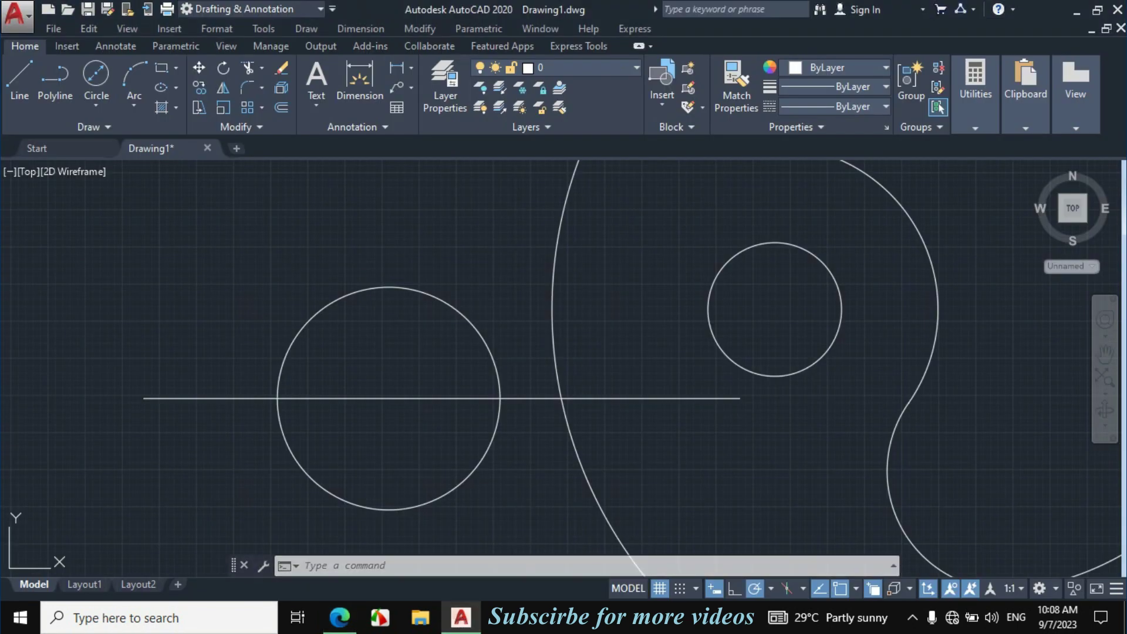
pyautogui.write('o')
pyautogui.press('Return')
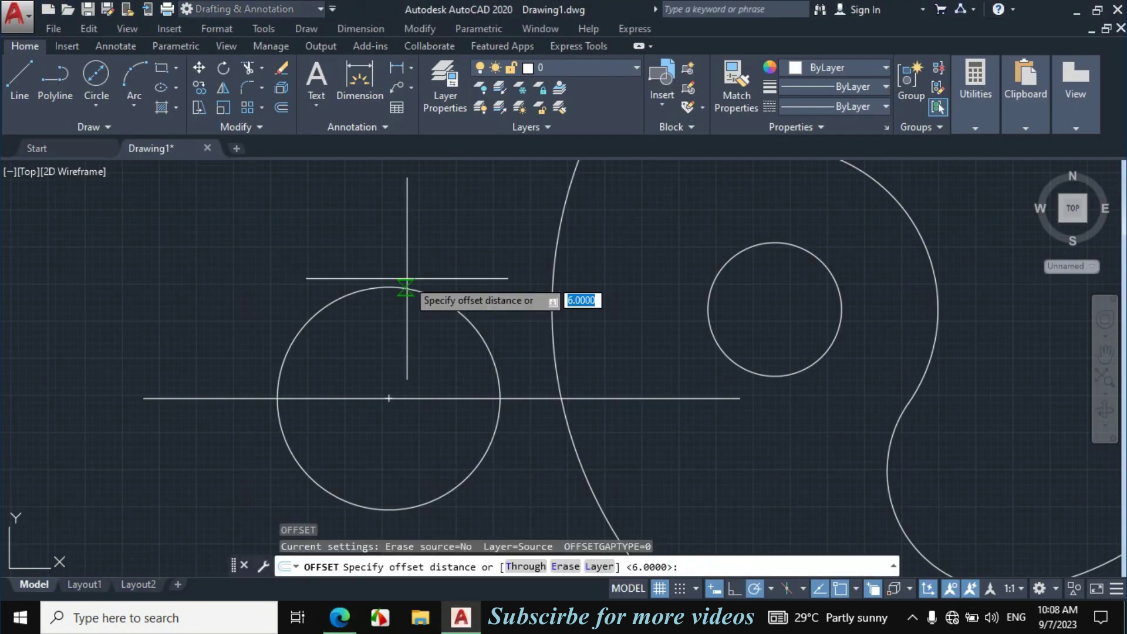
pyautogui.write('14')
pyautogui.press('Return')
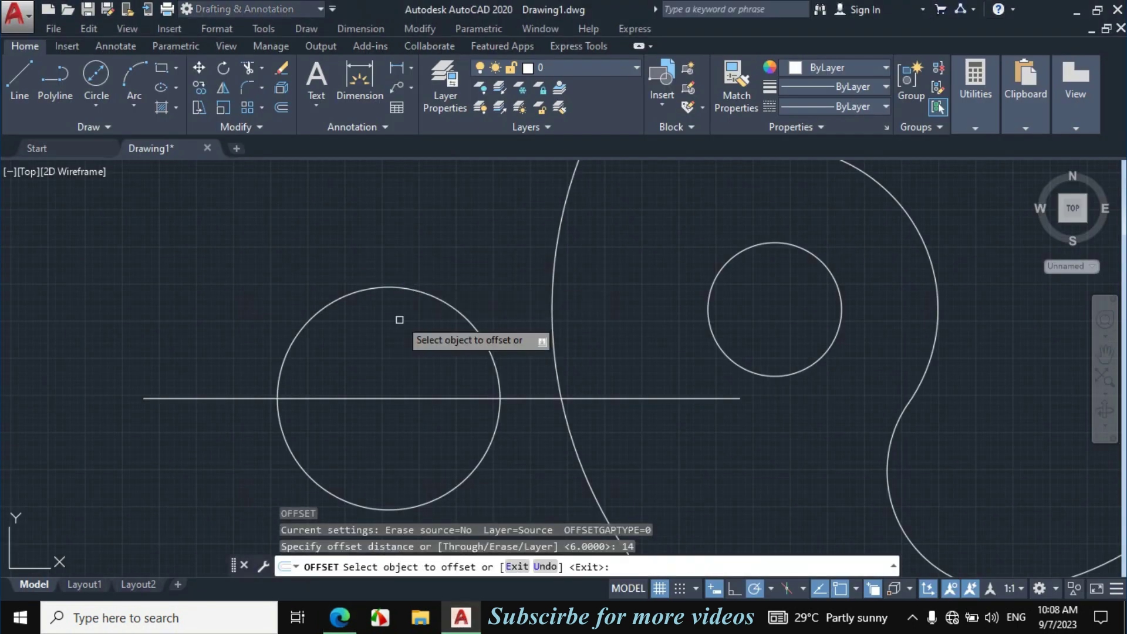
pyautogui.click(408, 400)
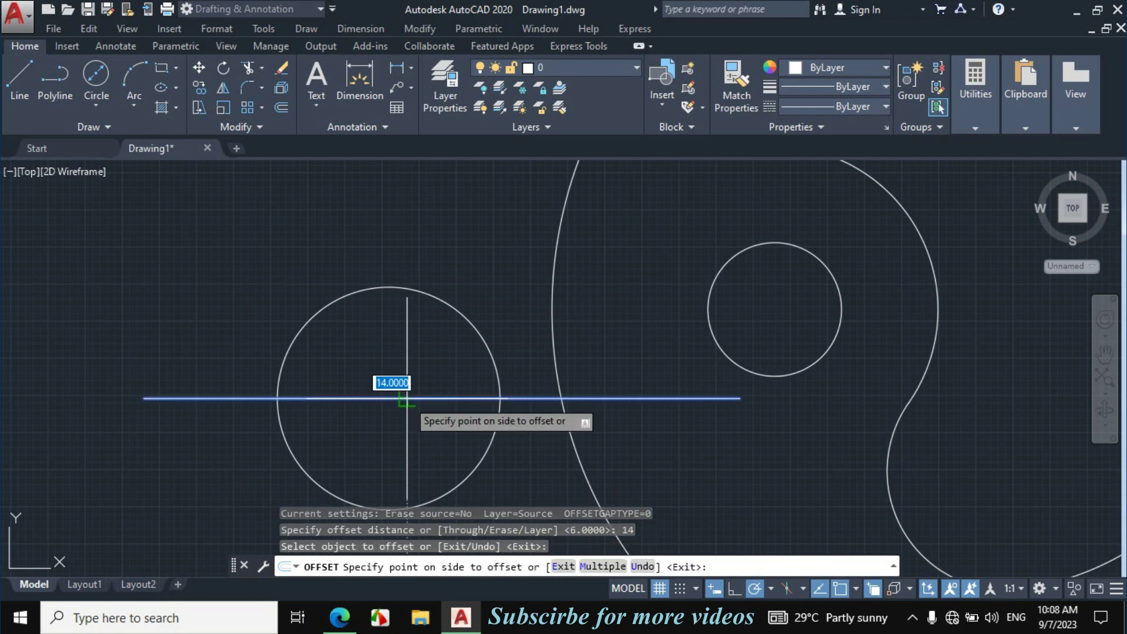
pyautogui.click(402, 235)
pyautogui.scroll(-2, 377, 229)
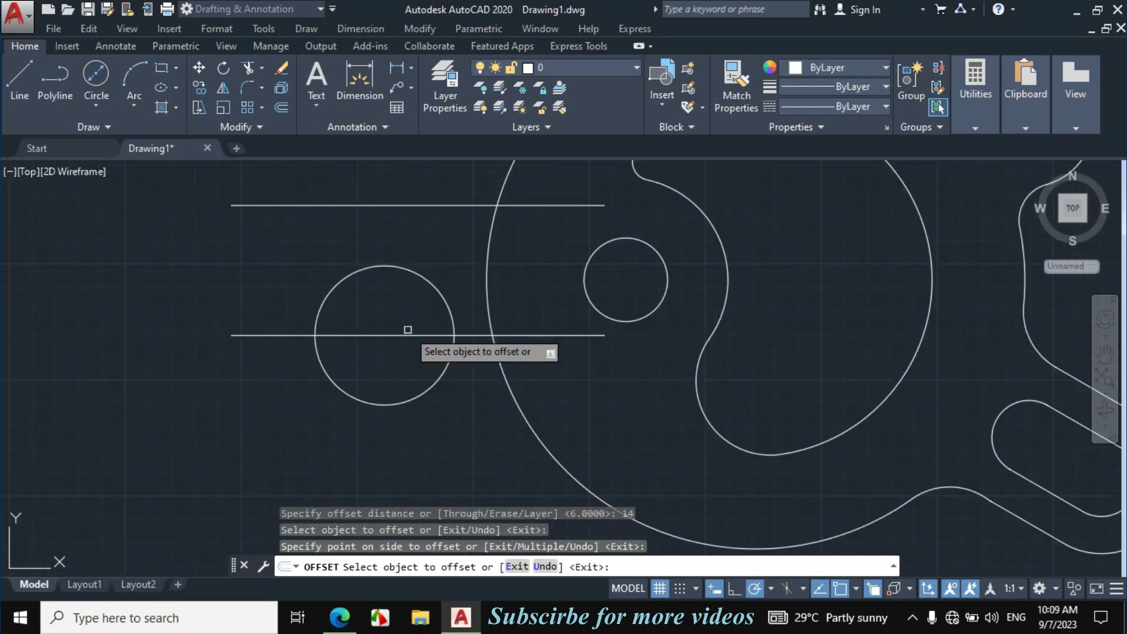
pyautogui.click(405, 335)
pyautogui.click(408, 435)
pyautogui.scroll(-2, 409, 436)
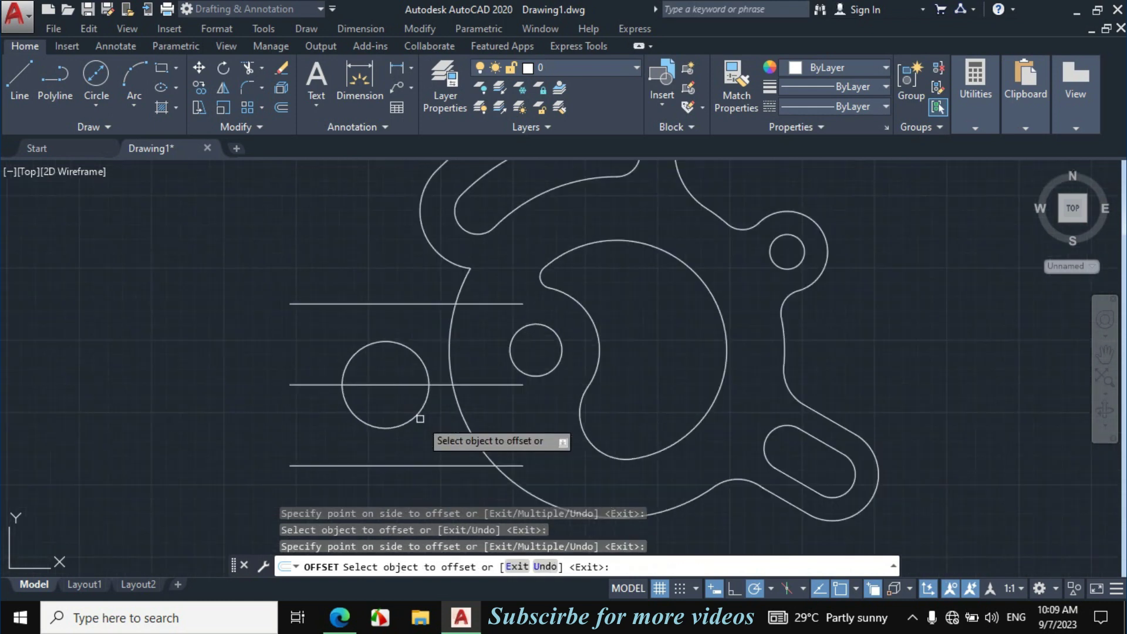
pyautogui.press('Escape')
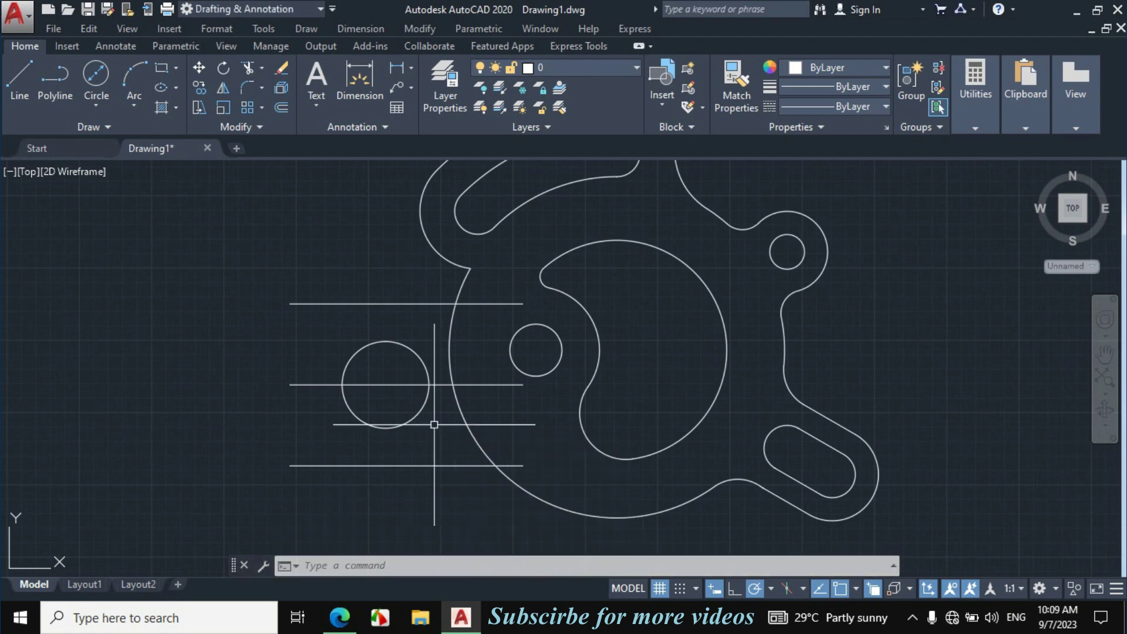
# Draw a vertical line joining the left ends of the two offset lines and erase the middle line through the Ø15 circle
pyautogui.write('l')
pyautogui.press('Return')
pyautogui.click(290, 466)
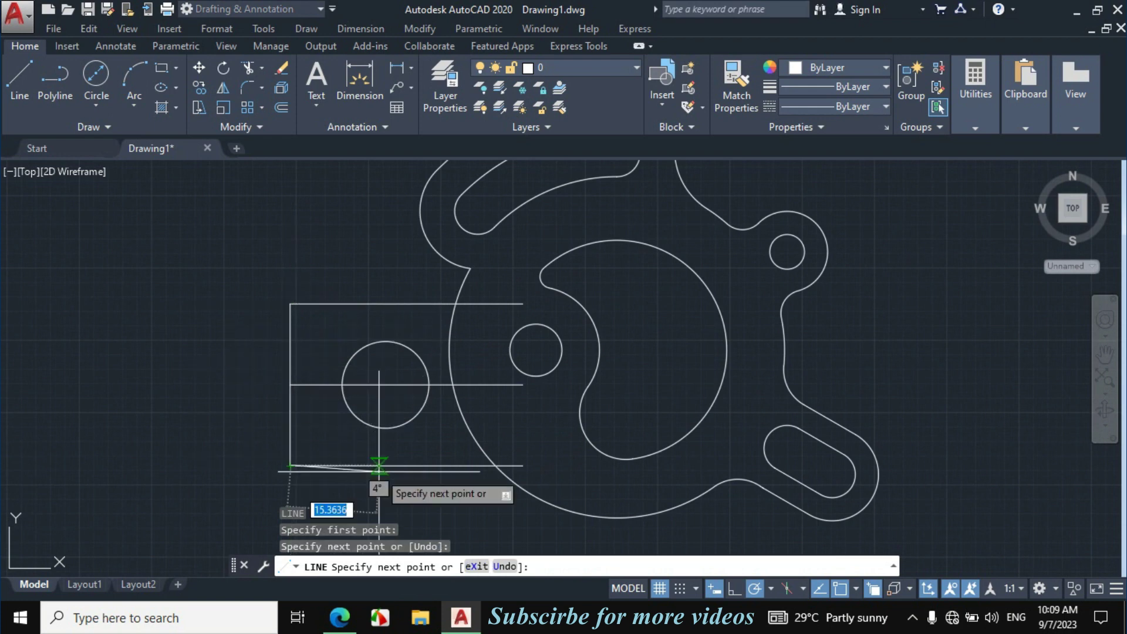
pyautogui.press('Escape')
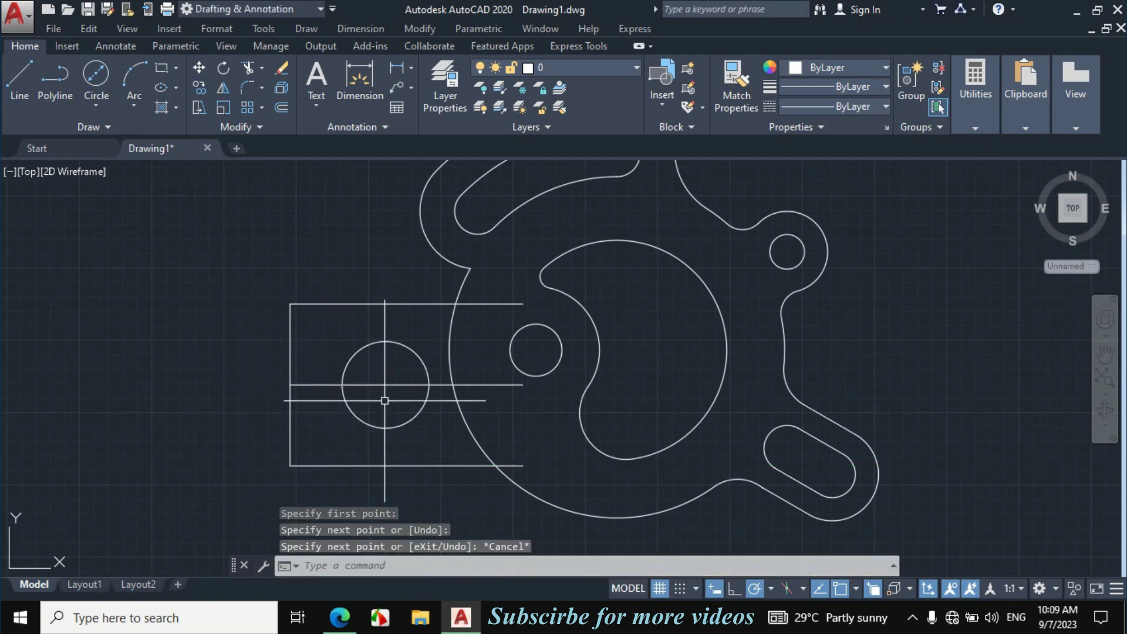
pyautogui.click(383, 385)
pyautogui.write('e')
pyautogui.press('Return')
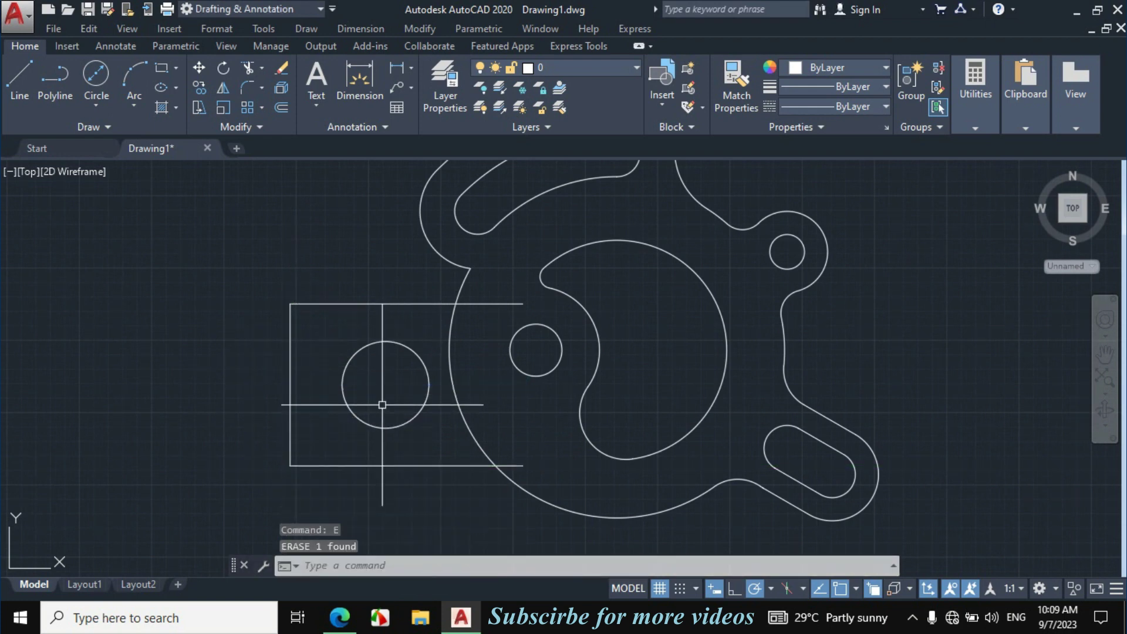
# Switch to Edge and mark the lug's R12 corner and the R4.5 fillet in the PDF drawing
pyautogui.click(341, 615)
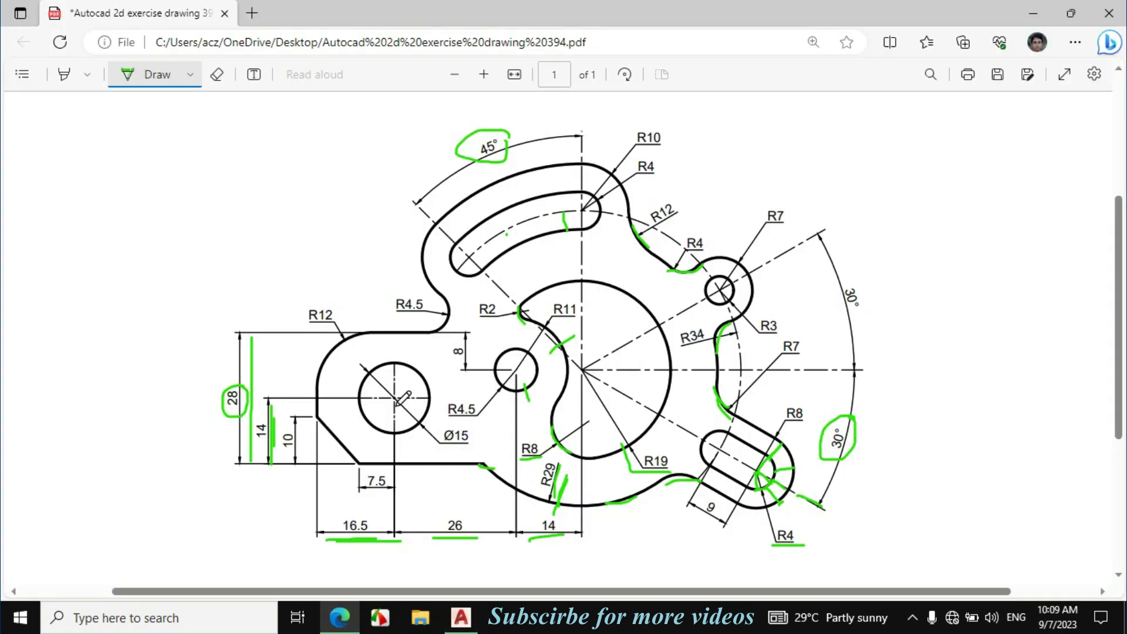
pyautogui.moveTo(324, 376); pyautogui.dragTo(345, 348)
pyautogui.moveTo(446, 304)
pyautogui.mouseDown()
pyautogui.moveTo(447, 331)
pyautogui.moveTo(435, 340)
pyautogui.moveTo(431, 316)
pyautogui.mouseUp()
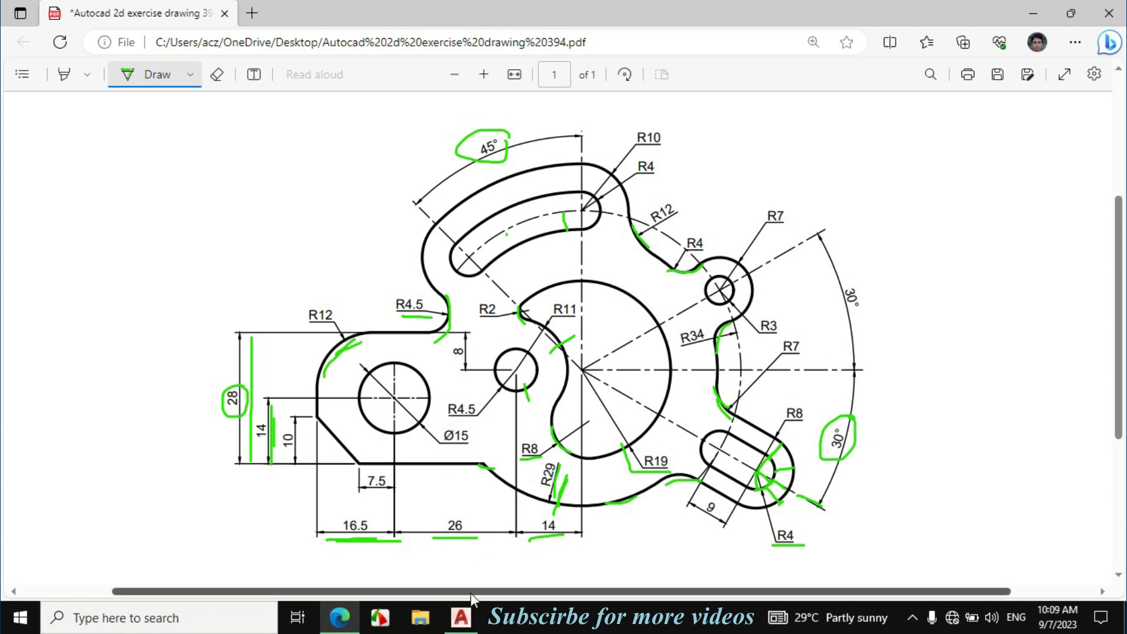
# Switch to AutoCAD and fillet the lug's upper-left corner with radius 12
pyautogui.click(460, 616)
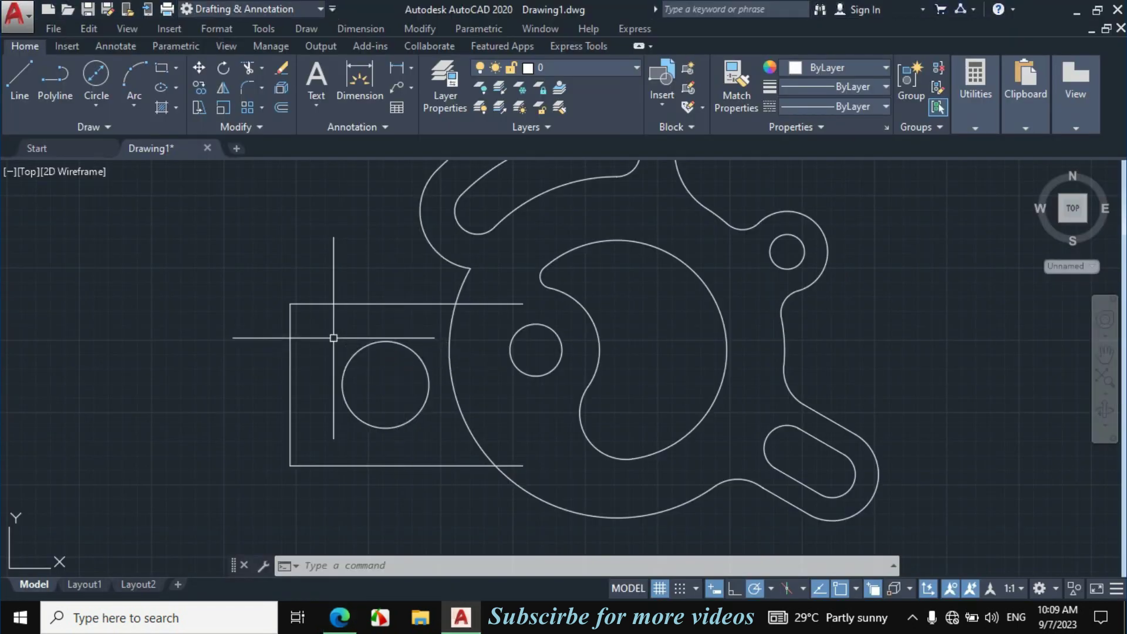
pyautogui.write('f')
pyautogui.press('Return')
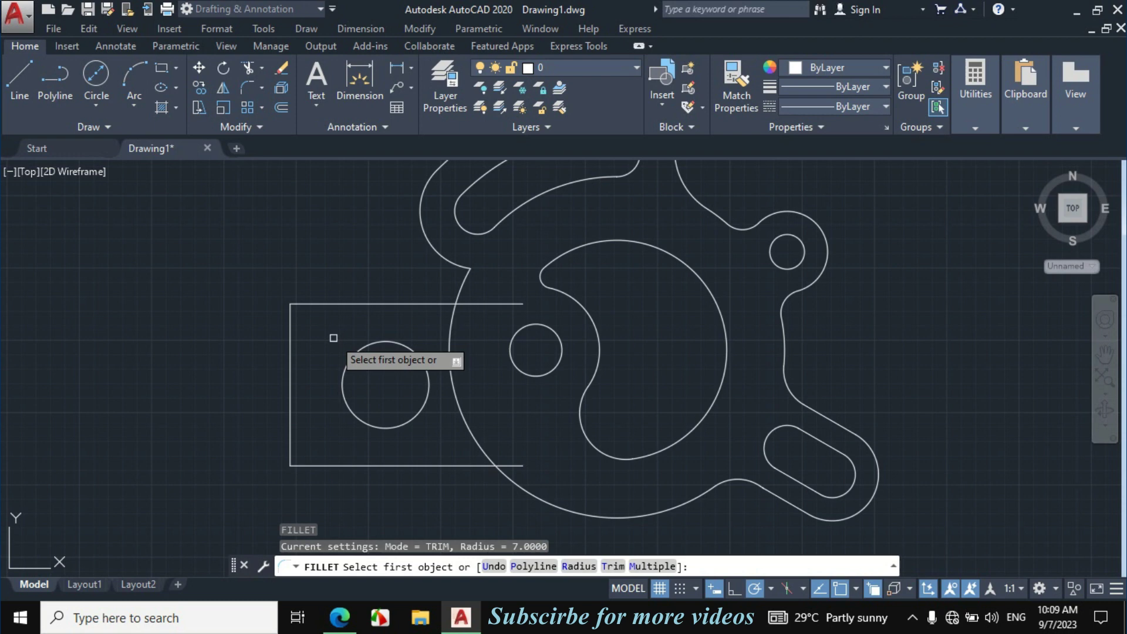
pyautogui.click(578, 566)
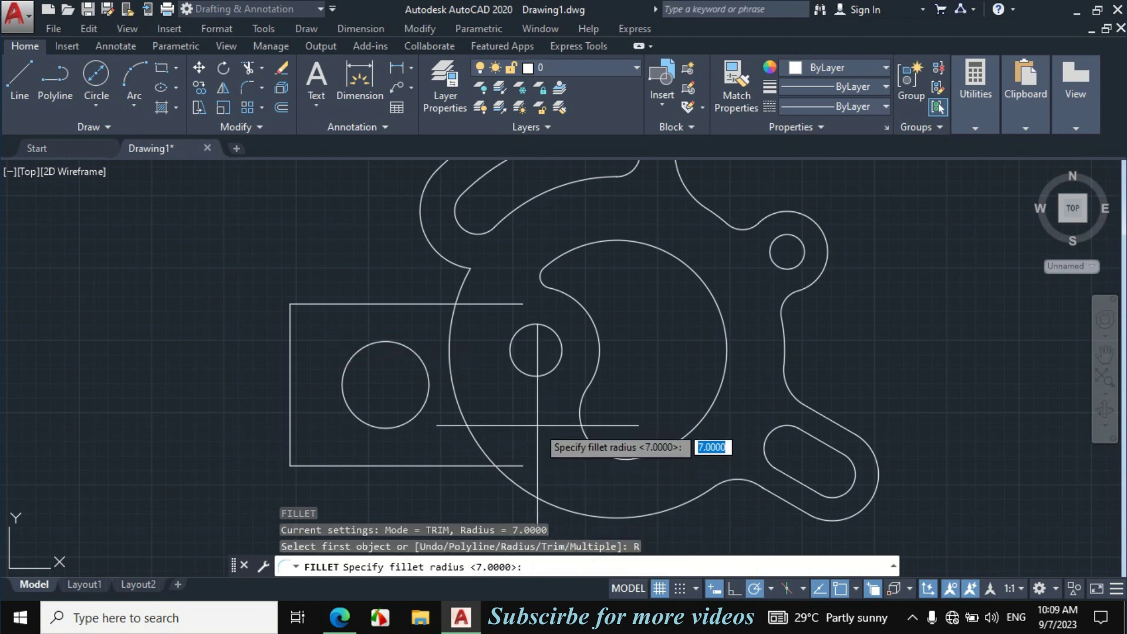
pyautogui.write('12')
pyautogui.press('Return')
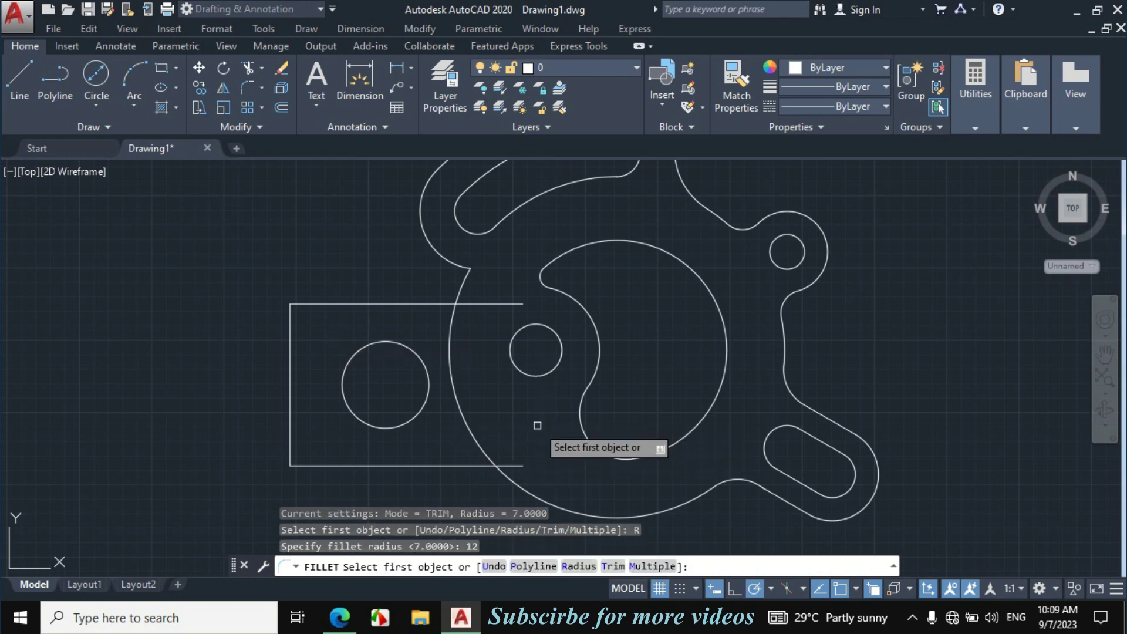
pyautogui.click(348, 305)
pyautogui.click(289, 369)
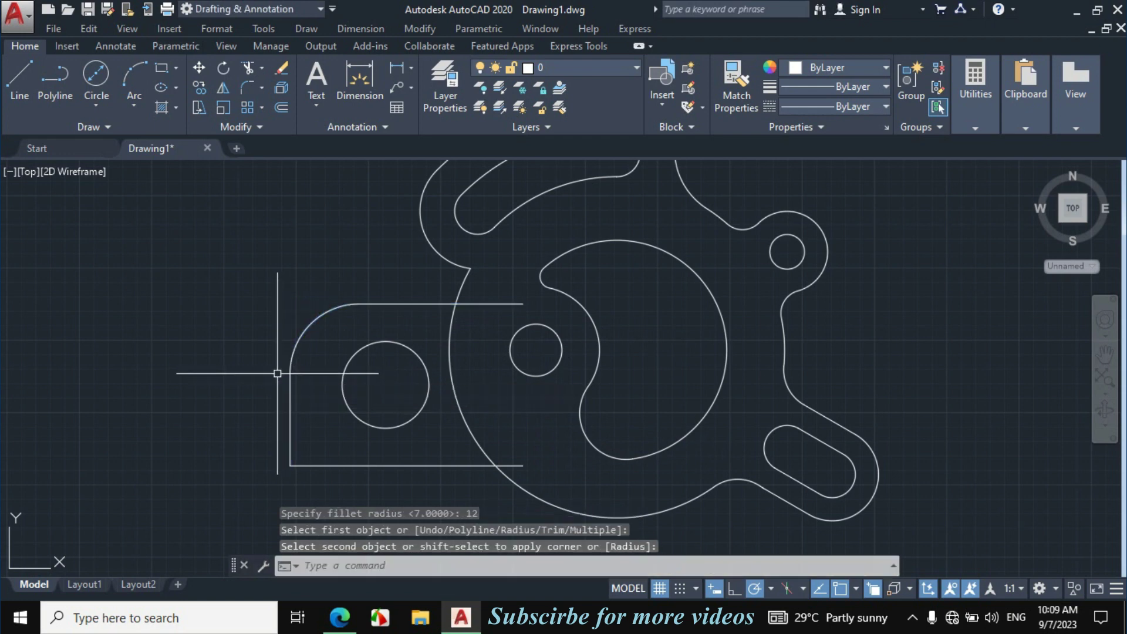
# Fillet the lug's top line to the outer arc around the curved slot's lower end with radius 4.5
pyautogui.write('f')
pyautogui.press('Return')
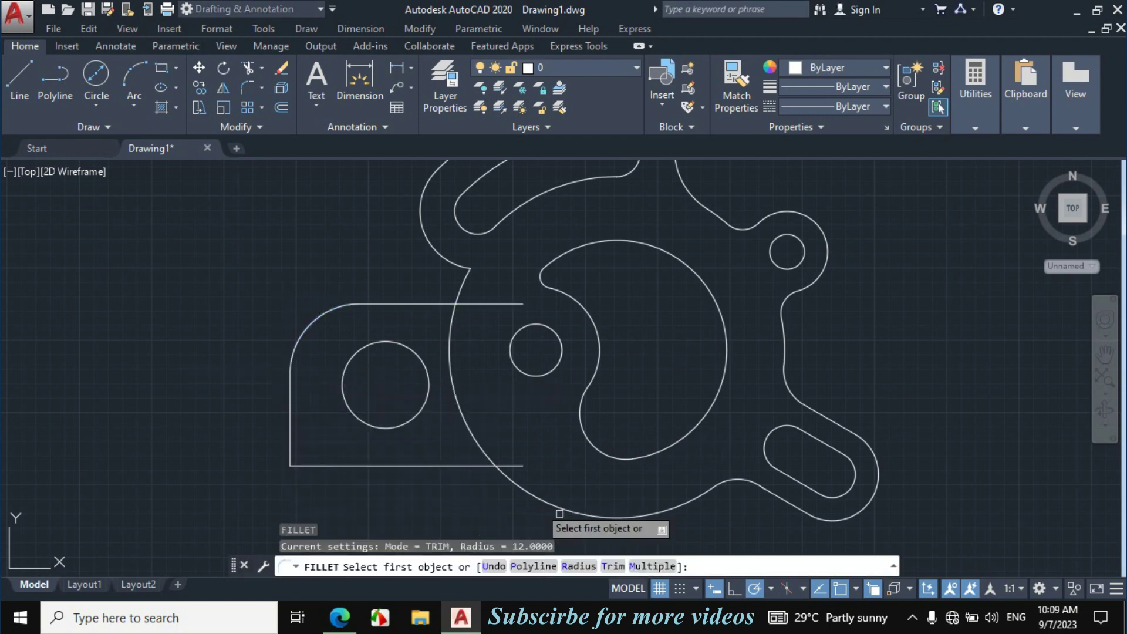
pyautogui.click(579, 566)
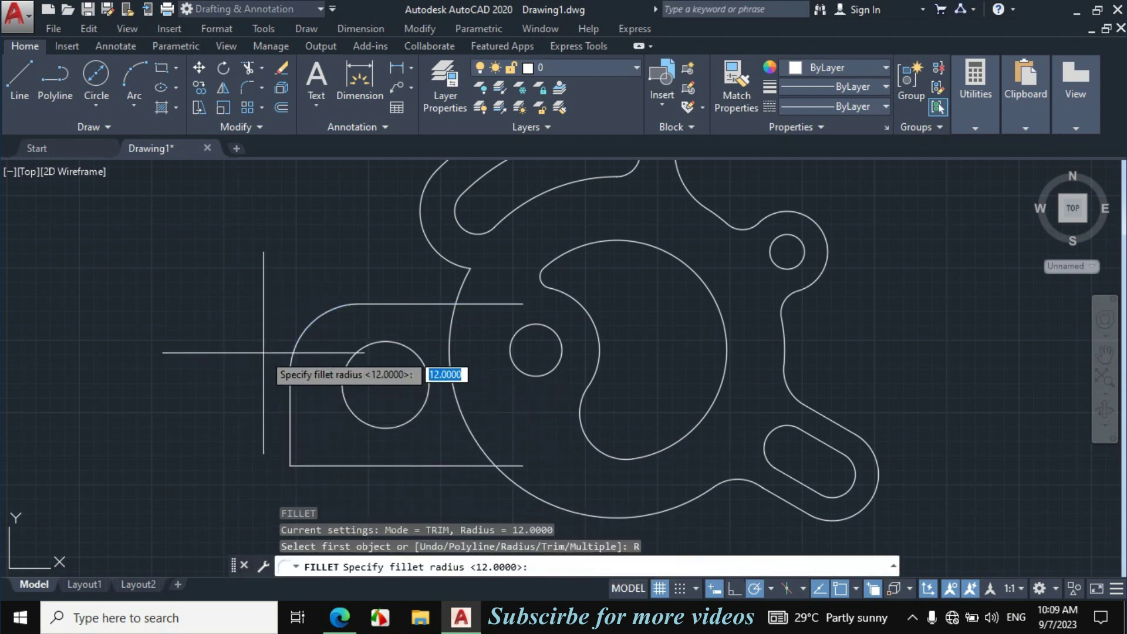
pyautogui.write('4.5')
pyautogui.press('Return')
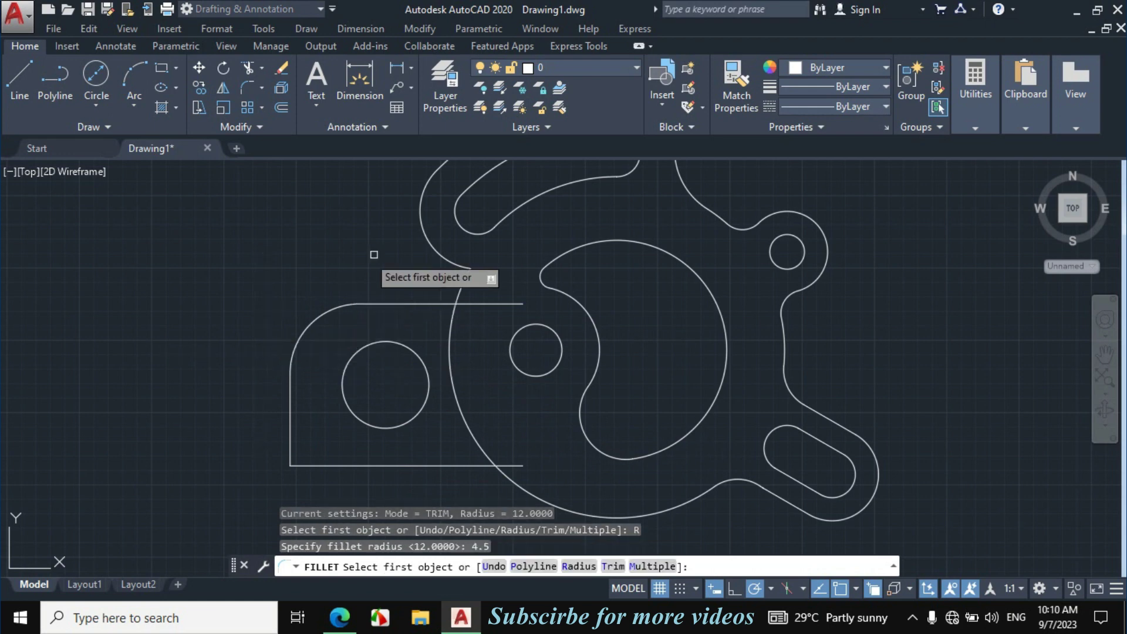
pyautogui.click(415, 304)
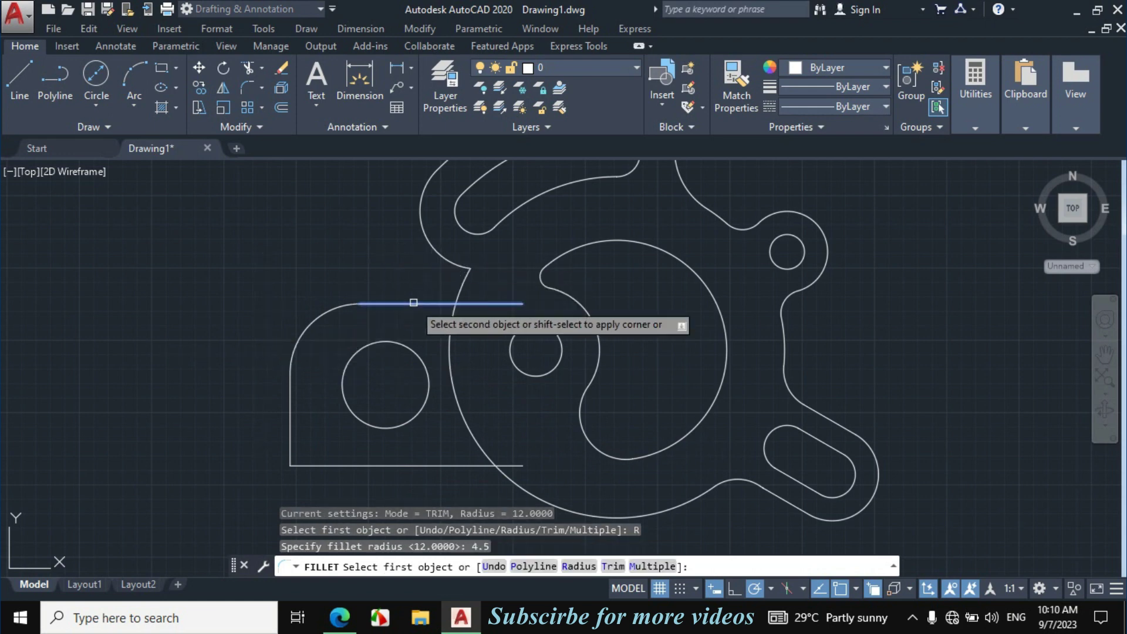
pyautogui.click(437, 251)
pyautogui.press('Escape')
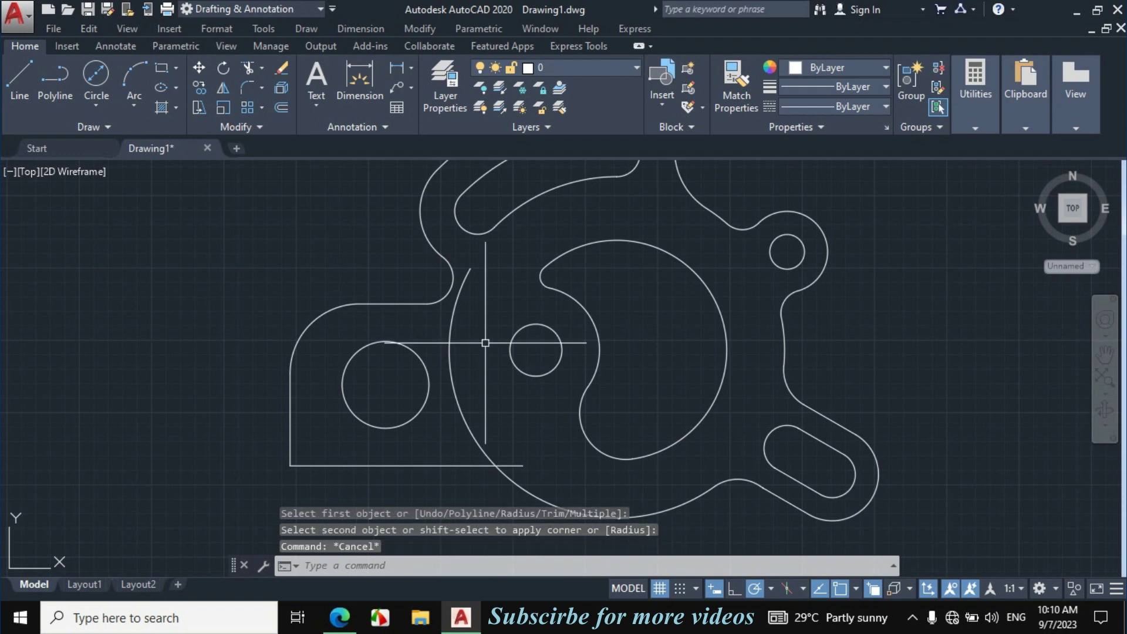
# Trim away the large outer arc inside the left lug and the end of the lug's bottom line extending past that arc
pyautogui.write('tr')
pyautogui.press('Return')
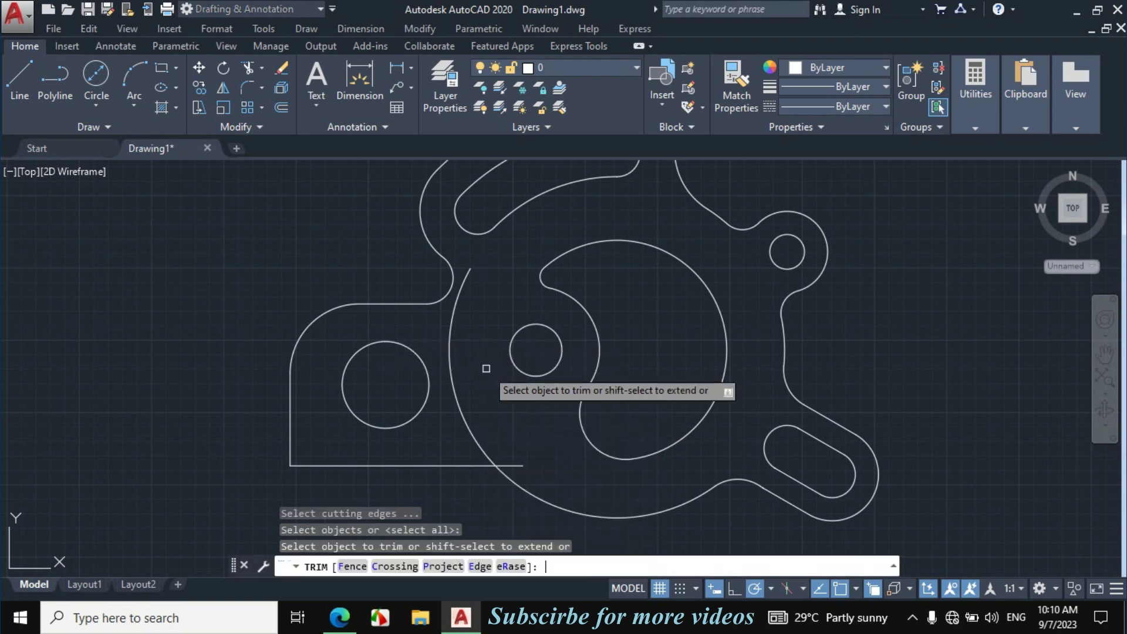
pyautogui.click(484, 376)
pyautogui.click(465, 432)
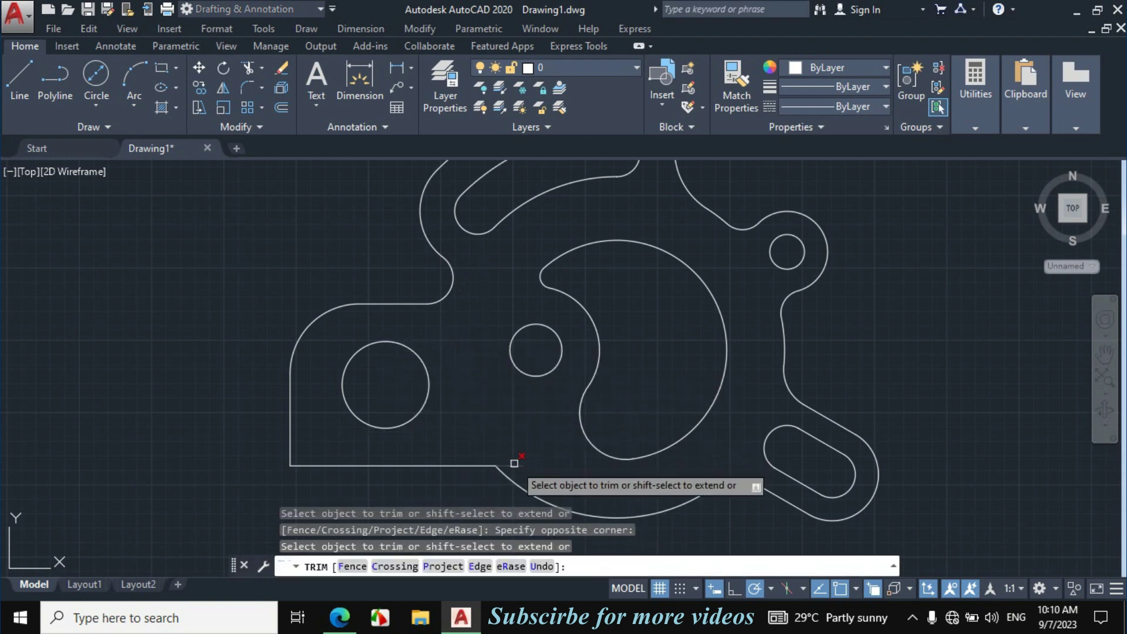
pyautogui.press('Escape')
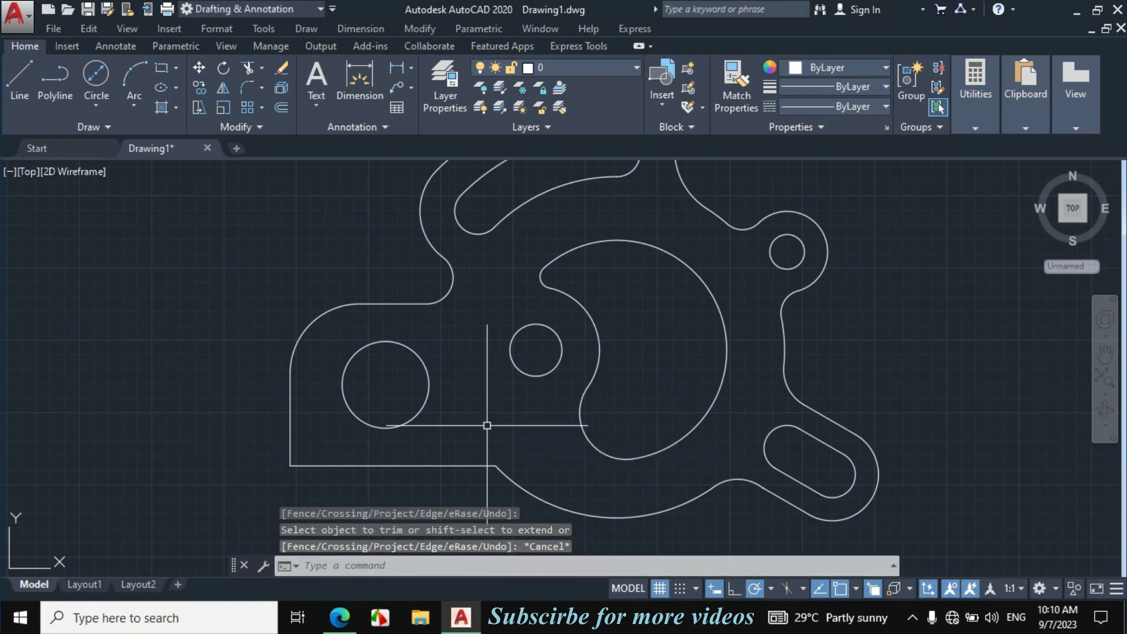
# Switch to Edge and mark the left lug's lower-left chamfer and its 7.5 dimension in the PDF drawing
pyautogui.click(339, 617)
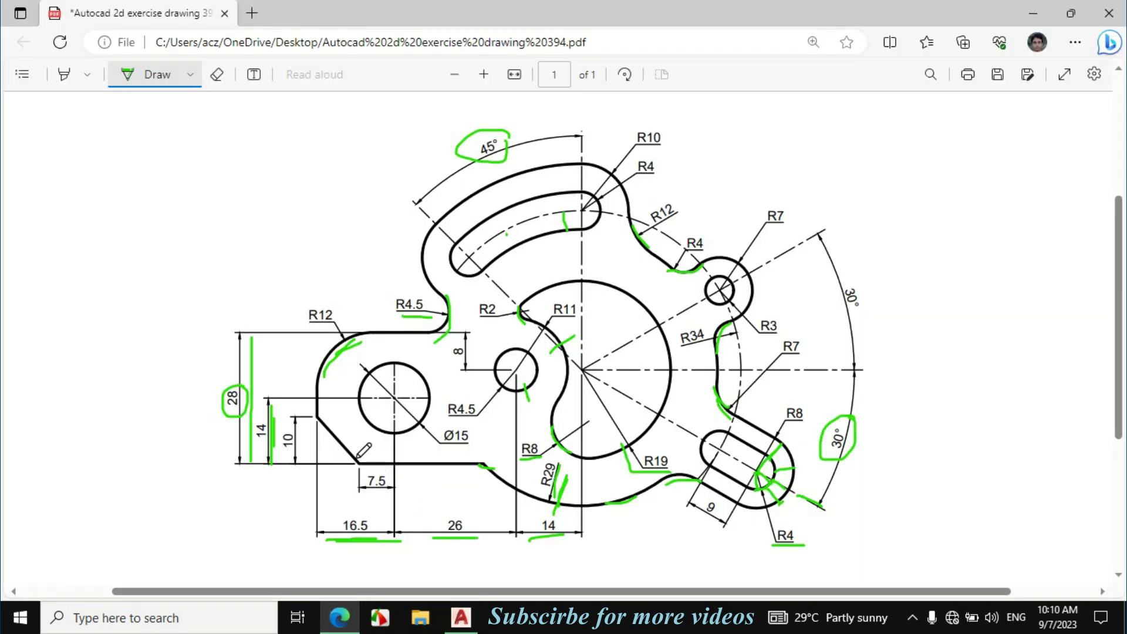
pyautogui.moveTo(319, 421); pyautogui.dragTo(332, 438)
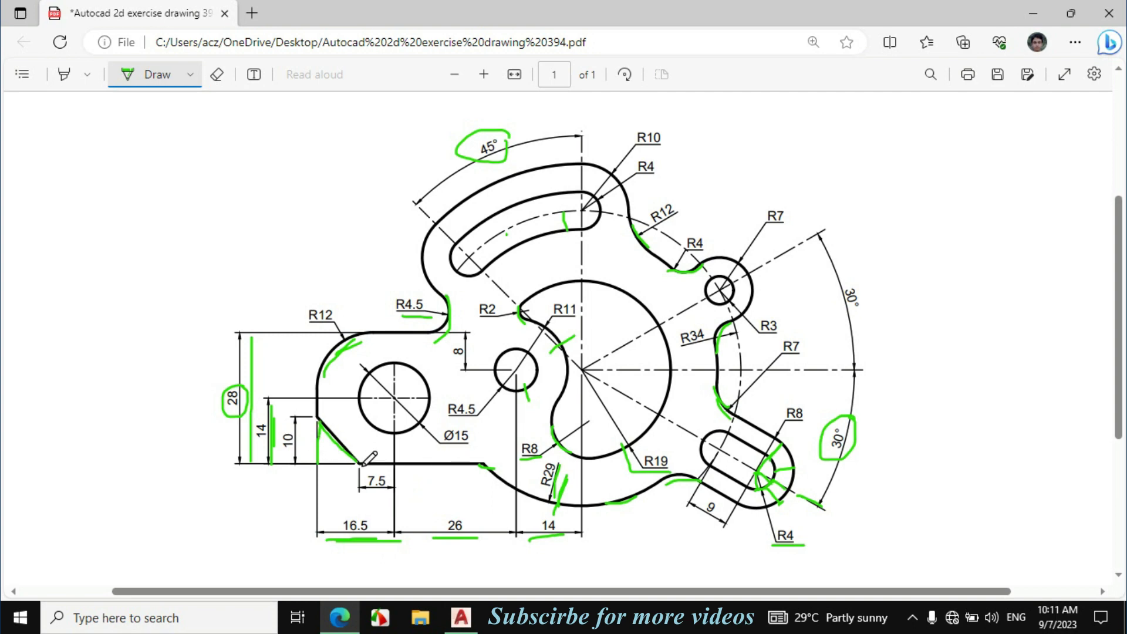
pyautogui.moveTo(394, 462)
pyautogui.mouseDown()
pyautogui.moveTo(354, 466)
pyautogui.moveTo(392, 494)
pyautogui.mouseUp()
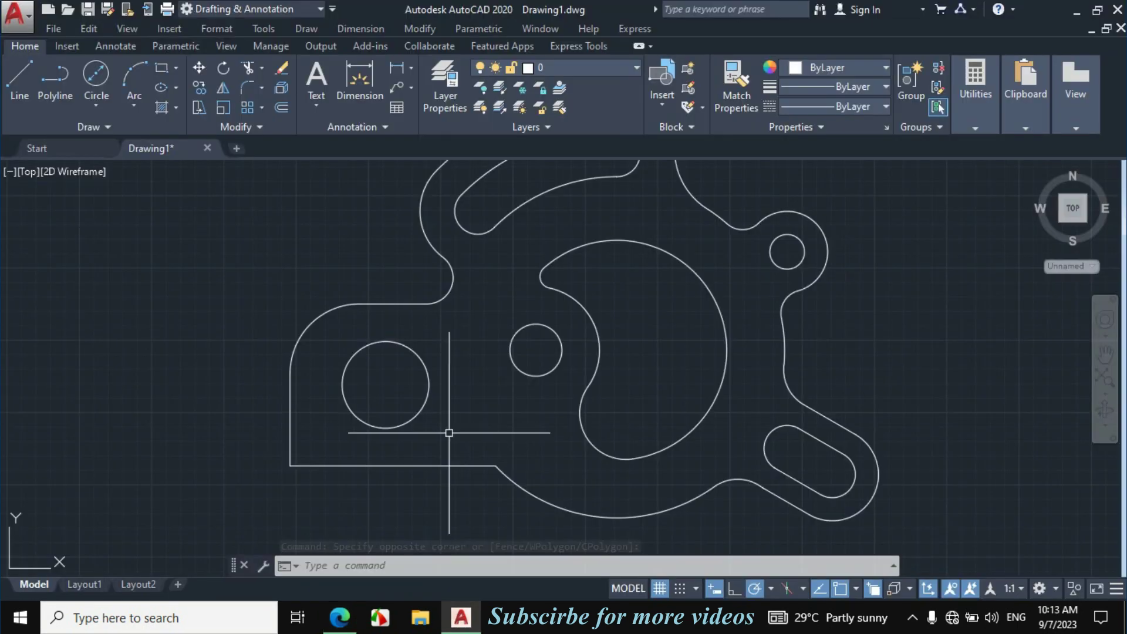
# Switch to AutoCAD and start a chamfer at the lug's lower-left corner with the left vertical line as the first line
pyautogui.click(261, 87)
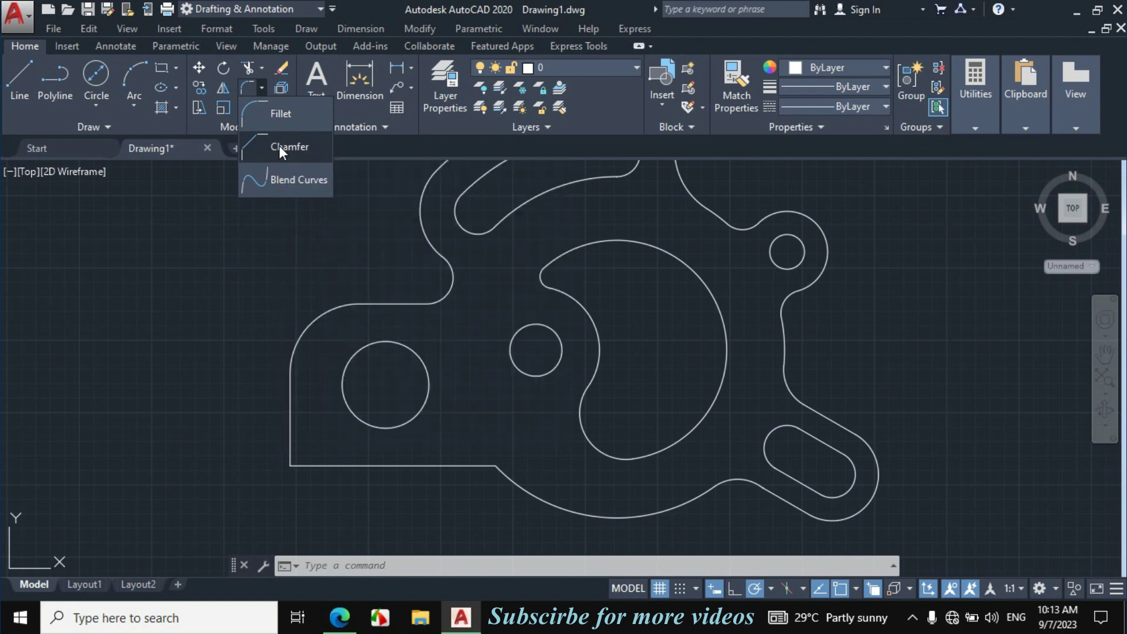
pyautogui.click(279, 146)
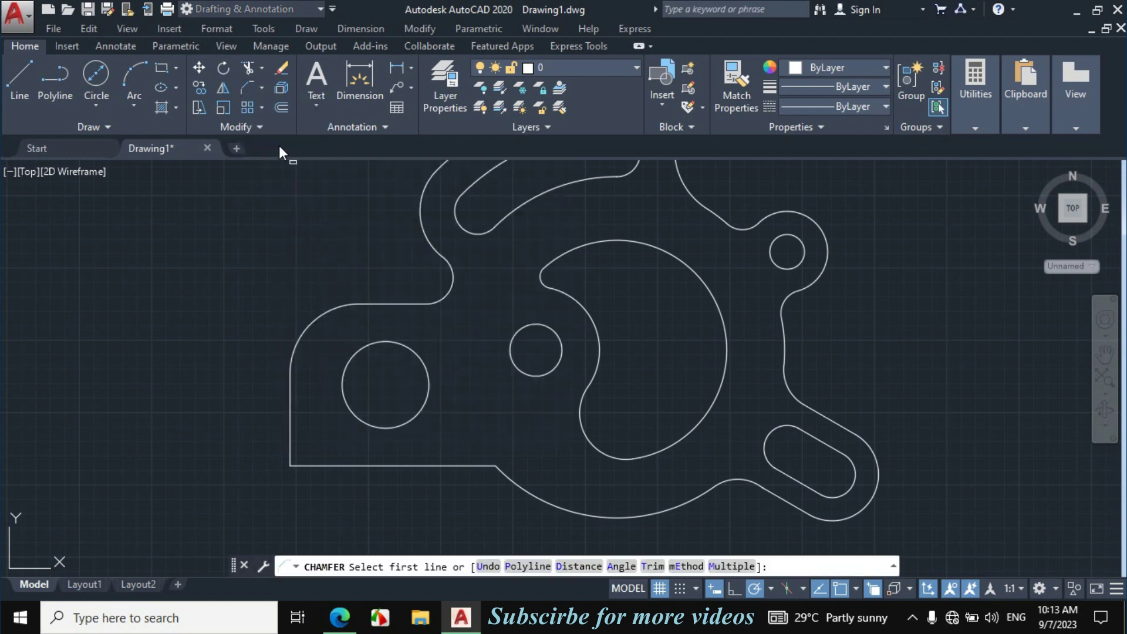
pyautogui.click(294, 410)
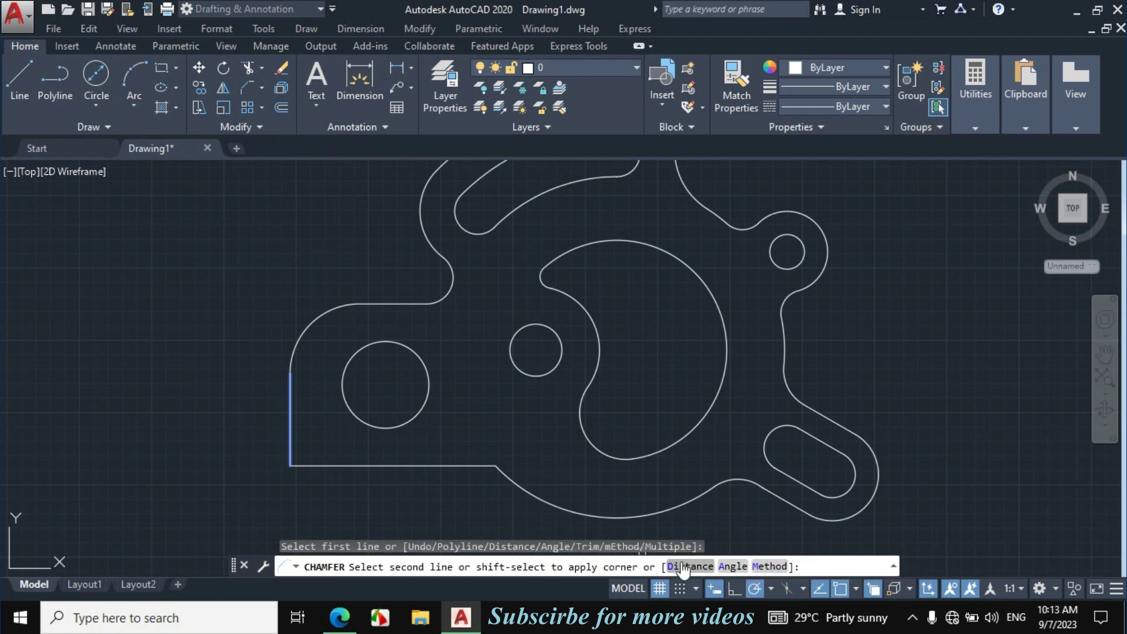